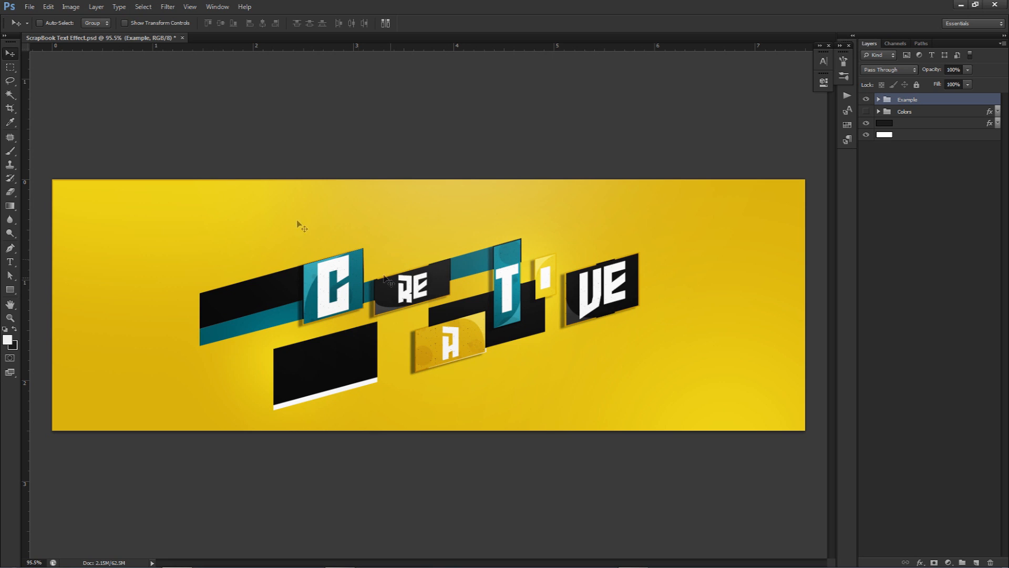
{"action": "left_click", "coordinate": [12, 69]}
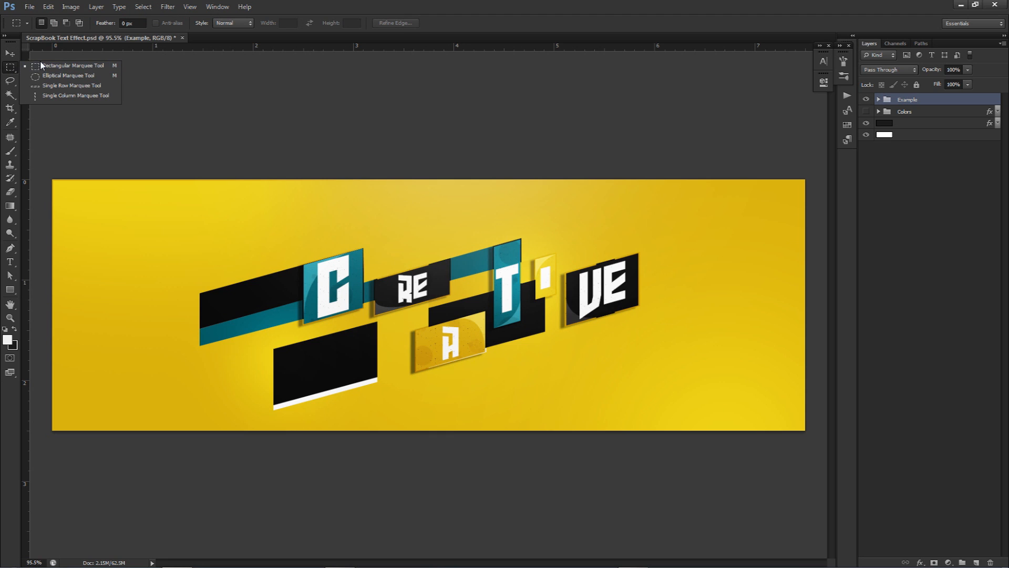
{"action": "left_click", "coordinate": [63, 66]}
{"action": "left_click", "coordinate": [10, 248]}
{"action": "left_click", "coordinate": [12, 266]}
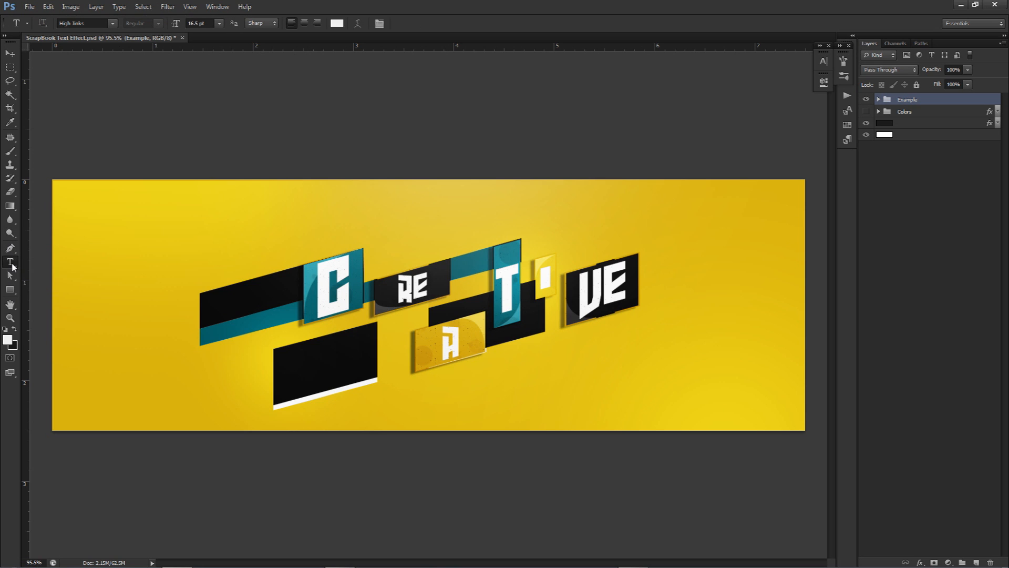
{"action": "left_click", "coordinate": [12, 266]}
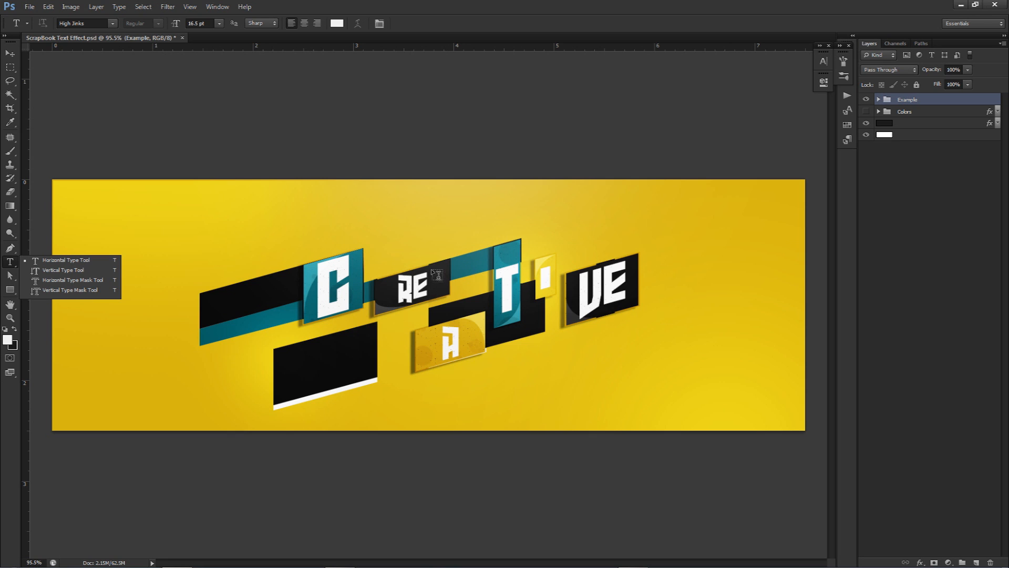
{"action": "left_click", "coordinate": [14, 54]}
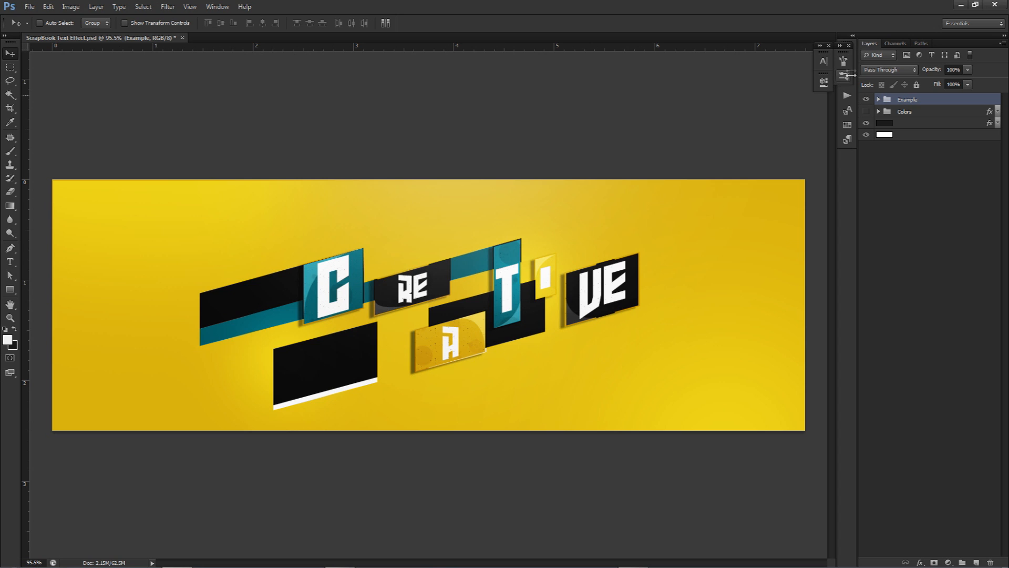
- Display the character settings and hide the Example layer group
{"action": "left_click", "coordinate": [824, 61]}
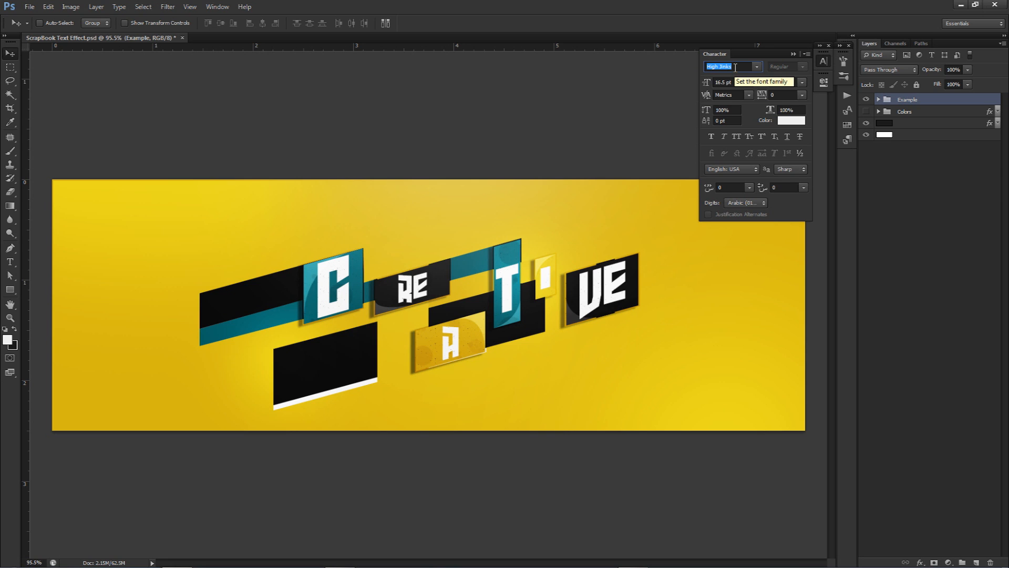
{"action": "left_click", "coordinate": [866, 100]}
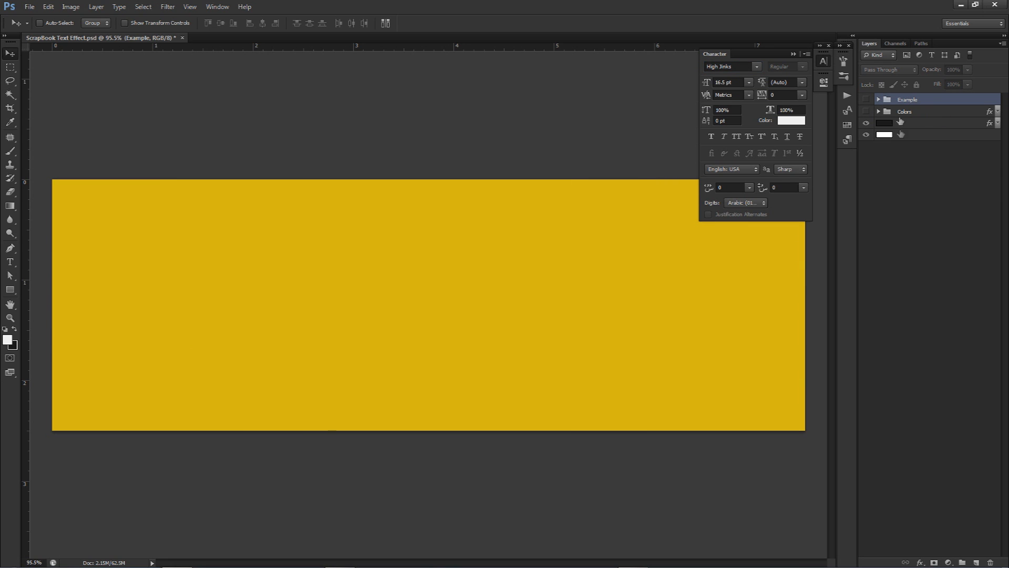
- Add a new empty layer above the Example group
{"action": "left_click", "coordinate": [977, 561]}
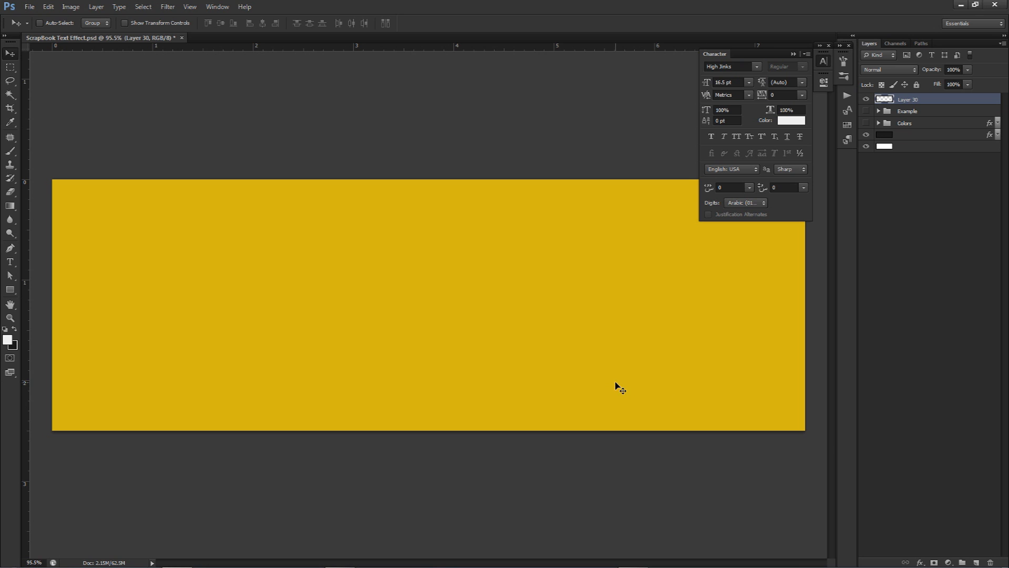
{"action": "key", "text": "m"}
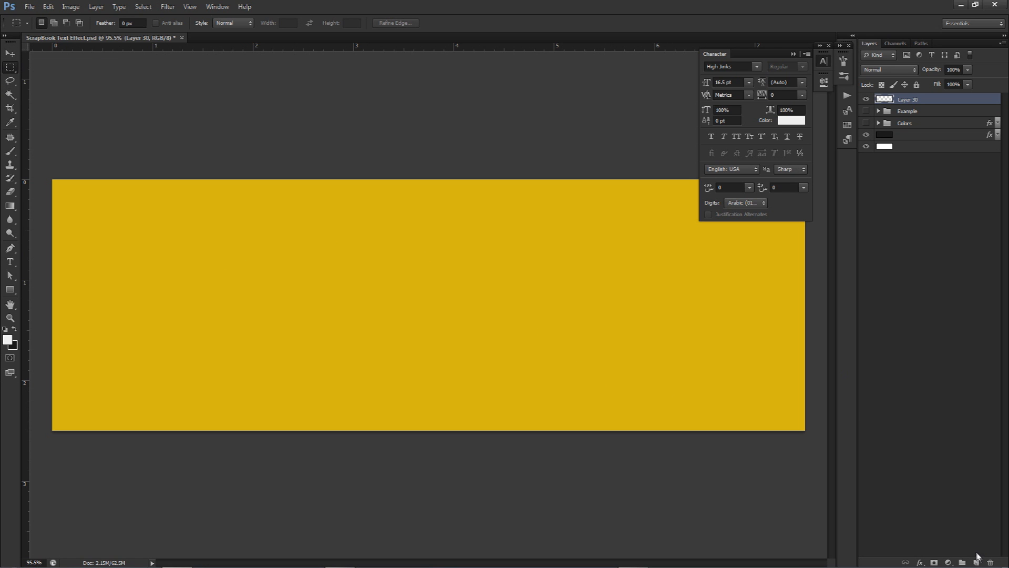
{"action": "key", "text": "ctrl+shift+n"}
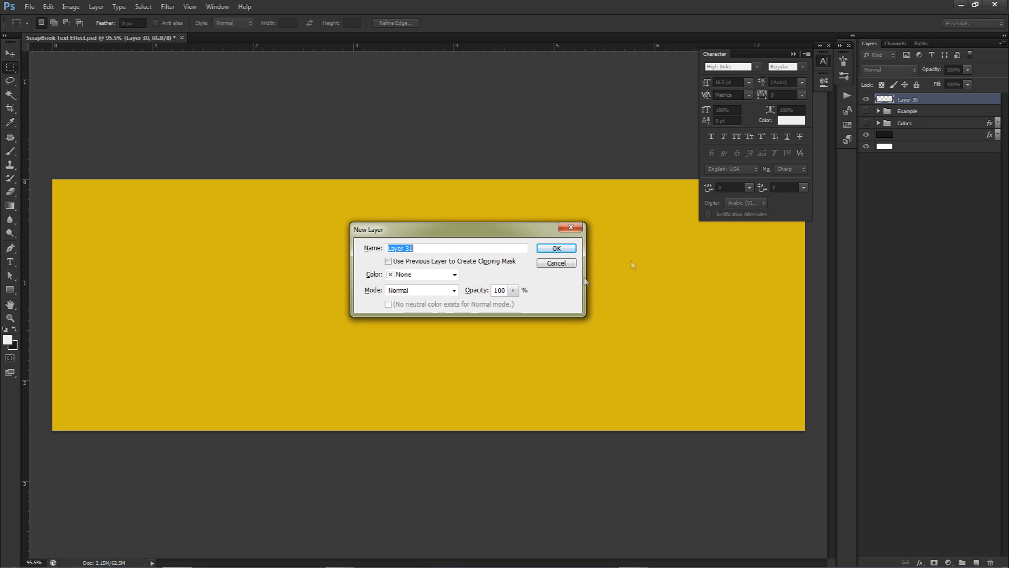
{"action": "left_click", "coordinate": [559, 264]}
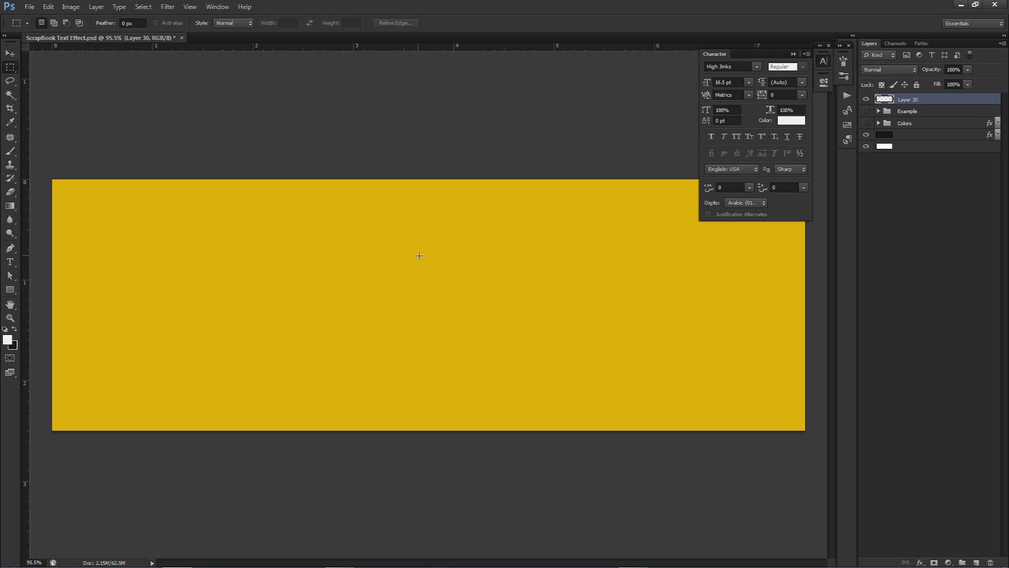
- Make a small square marquee selection left of centre in the upper half of the canvas
{"action": "left_click_drag", "start_coordinate": [294, 240], "coordinate": [323, 278]}
{"action": "left_click_drag", "start_coordinate": [323, 256], "coordinate": [324, 272]}
{"action": "key", "text": "alt+BackSpace"}
{"action": "key", "text": "ctrl+BackSpace"}
{"action": "key", "text": "ctrl+d"}
{"action": "key", "text": "v"}
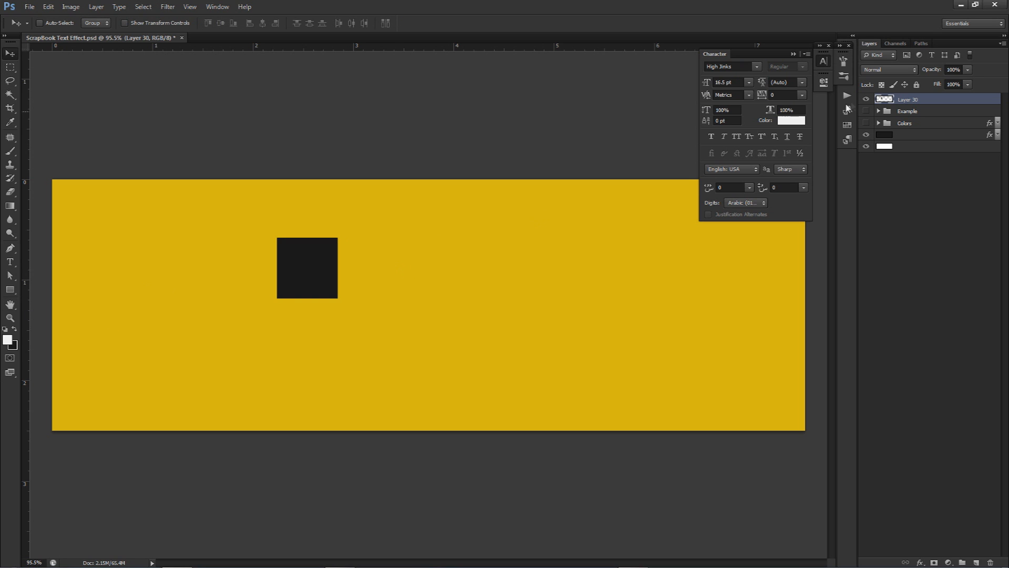
{"action": "key", "text": "ctrl+alt+z"}
{"action": "key", "text": "ctrl+alt+z"}
{"action": "key", "text": "ctrl+alt+z"}
{"action": "key", "text": "shift+ctrl+z"}
{"action": "key", "text": "p"}
{"action": "right_click", "coordinate": [331, 284]}
{"action": "key", "text": "Escape"}
{"action": "key", "text": "ctrl+alt+z"}
{"action": "right_click", "coordinate": [321, 267]}
{"action": "left_click", "coordinate": [307, 271]}
- Fill the square selection with the solid colour #171717 at 100% opacity and deselect it
{"action": "key", "text": "m"}
{"action": "right_click", "coordinate": [310, 274]}
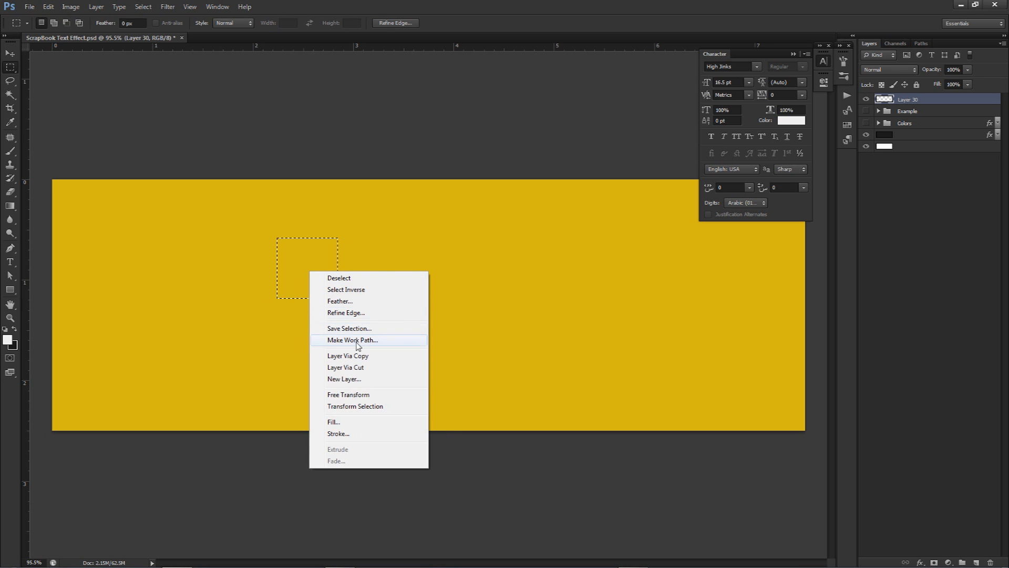
{"action": "left_click", "coordinate": [334, 422]}
{"action": "left_click", "coordinate": [494, 172]}
{"action": "left_click", "coordinate": [486, 203]}
{"action": "left_click", "coordinate": [859, 178]}
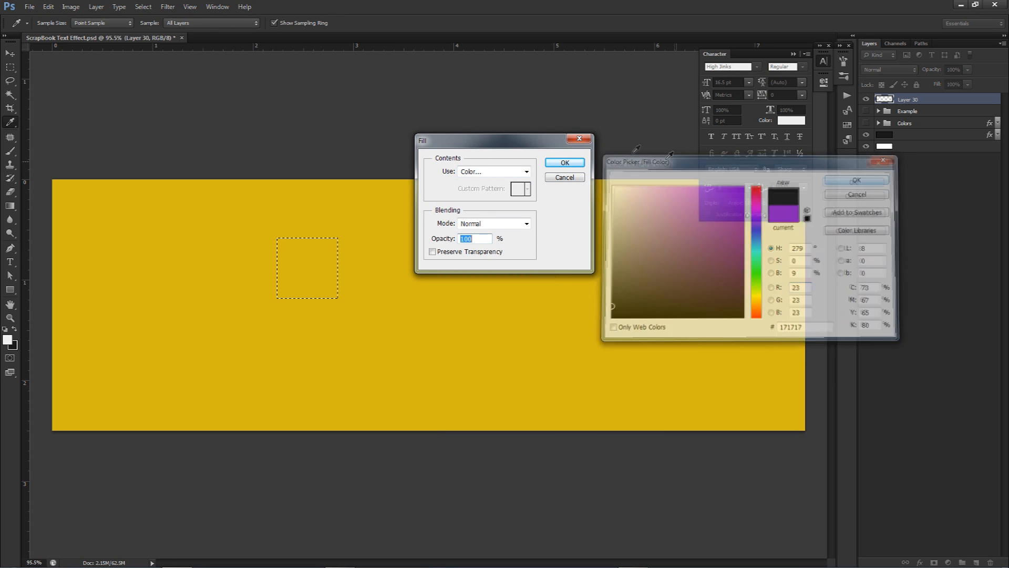
{"action": "left_click", "coordinate": [565, 162]}
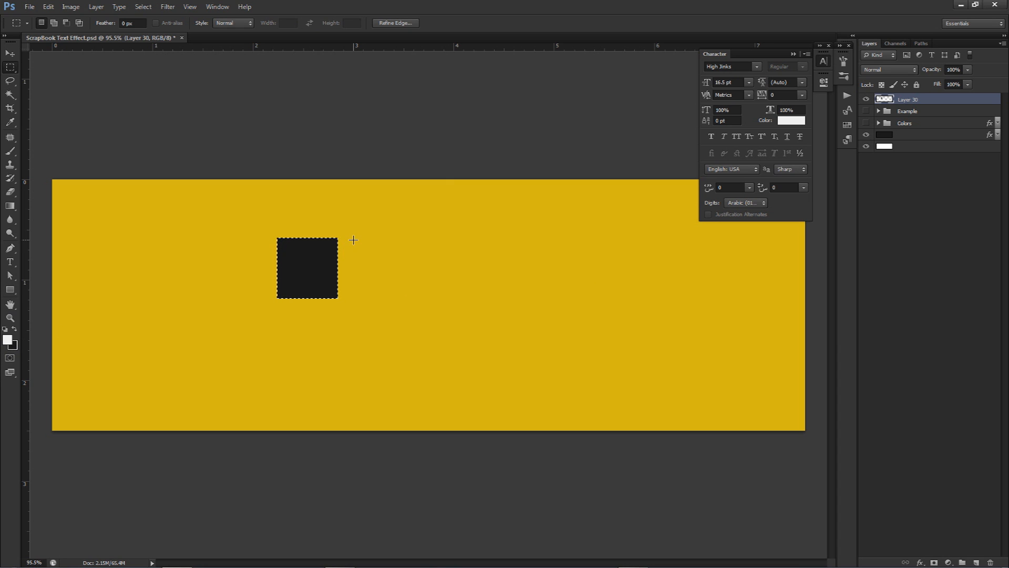
{"action": "key", "text": "ctrl+d"}
{"action": "key", "text": "v"}
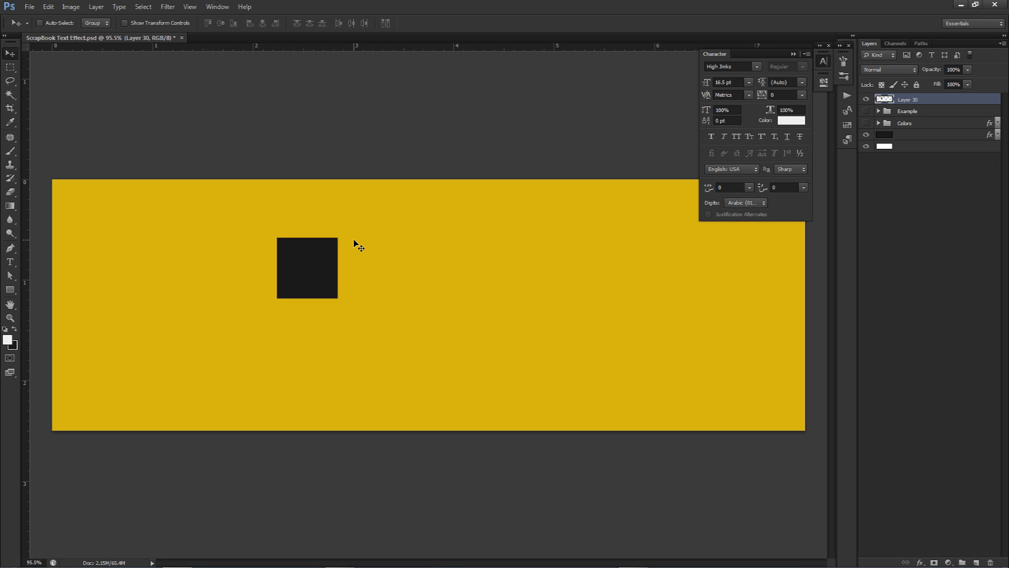
- Add the white letter "c" in the High Jinks font and centre it on the dark square
{"action": "key", "text": "t"}
{"action": "left_click", "coordinate": [317, 272]}
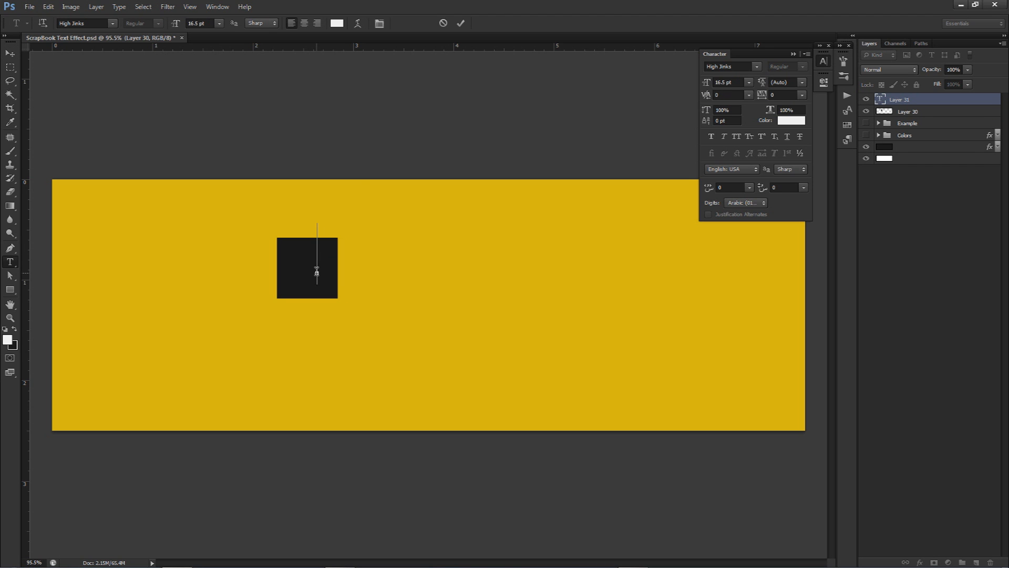
{"action": "type", "text": "c"}
{"action": "left_click", "coordinate": [460, 24]}
{"action": "key", "text": "v"}
{"action": "left_click_drag", "start_coordinate": [488, 269], "coordinate": [481, 272]}
- Set the letter C's font size to 18.5 pt and recentre it in the square
{"action": "key", "text": "t"}
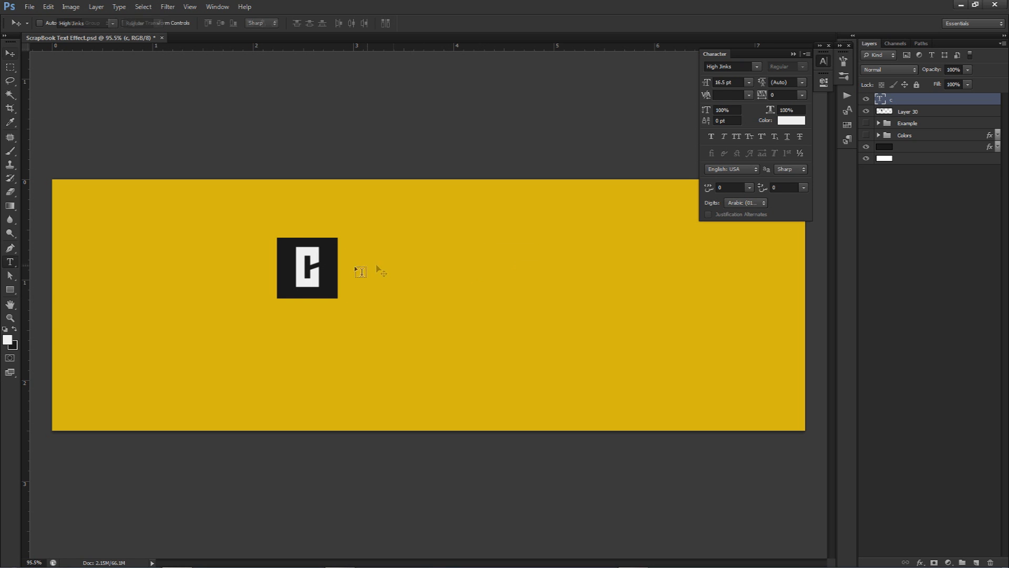
{"action": "left_click", "coordinate": [323, 268]}
{"action": "key", "text": "ctrl+a"}
{"action": "left_click", "coordinate": [211, 23]}
{"action": "key", "text": "Up"}
{"action": "key", "text": "Up"}
{"action": "left_click", "coordinate": [462, 26]}
{"action": "key", "text": "v"}
{"action": "left_click_drag", "start_coordinate": [425, 245], "coordinate": [425, 249]}
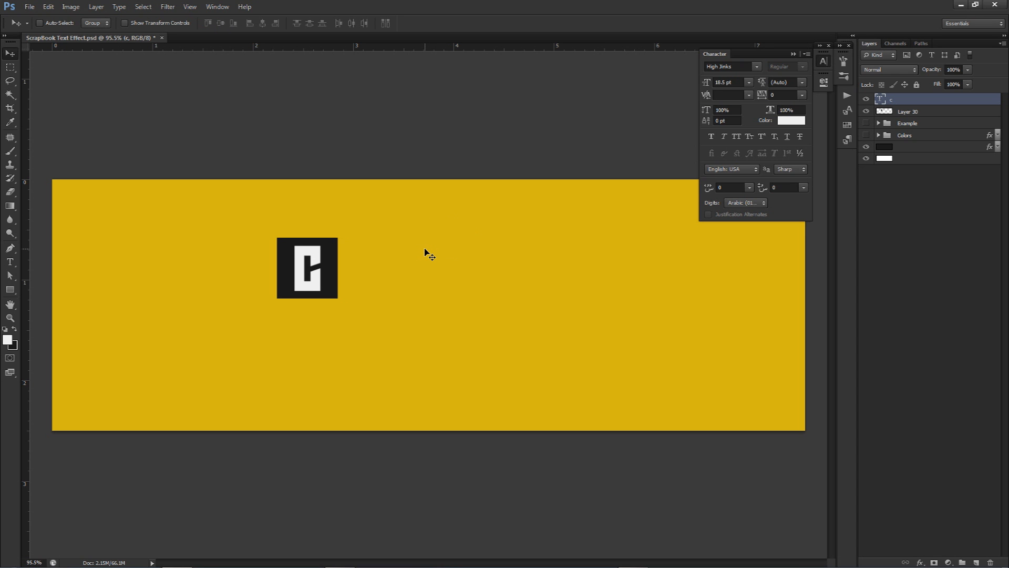
- Rename the dark square's layer to C BOX
{"action": "double_click", "coordinate": [888, 112]}
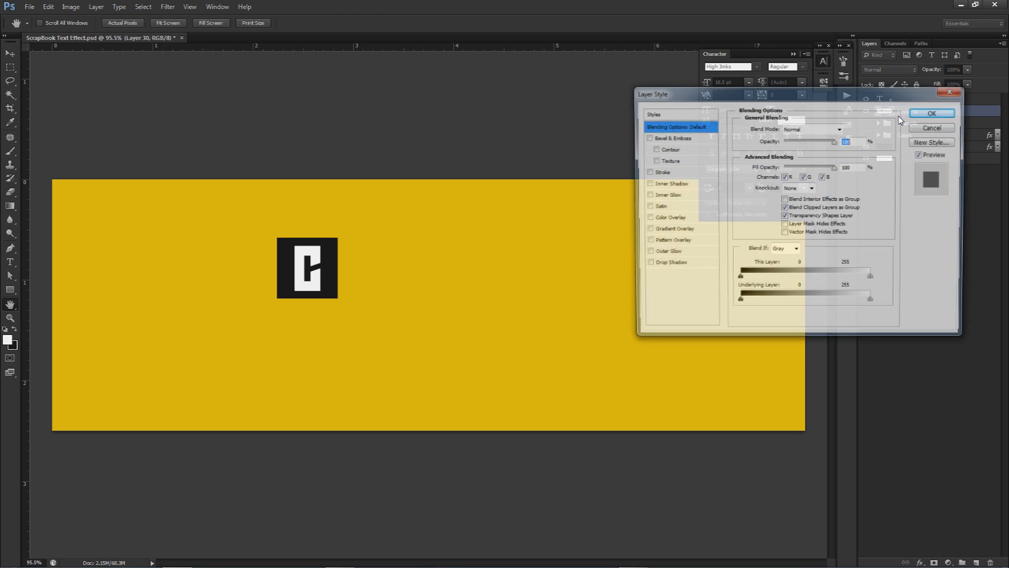
{"action": "left_click", "coordinate": [935, 112]}
{"action": "double_click", "coordinate": [909, 111]}
{"action": "key", "text": "BackSpace"}
{"action": "type", "text": "C BOX"}
{"action": "key", "text": "Return"}
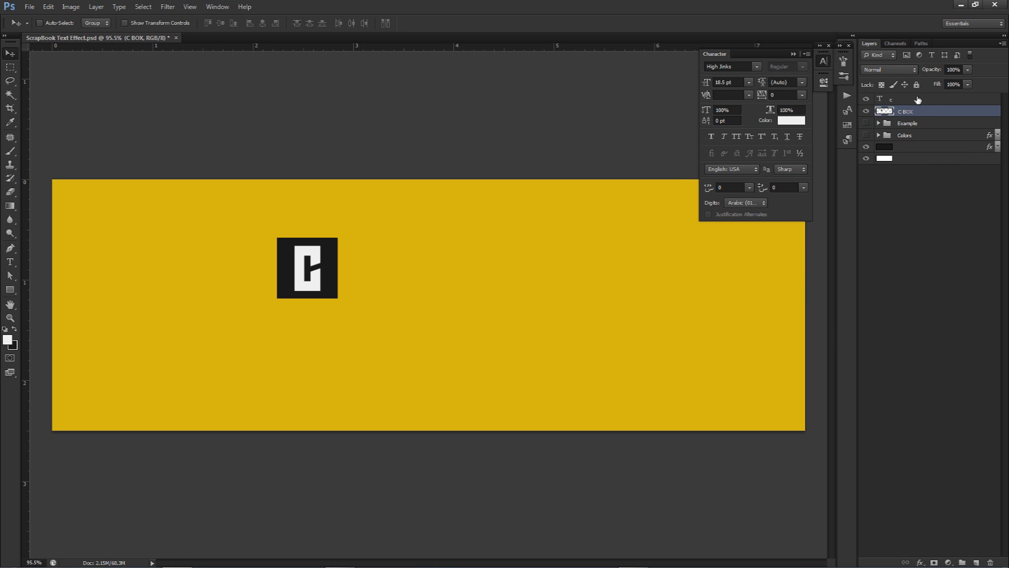
- Duplicate the C BOX layer to the top of the layer stack and place the copy just right of the square
{"action": "key", "text": "ctrl+j"}
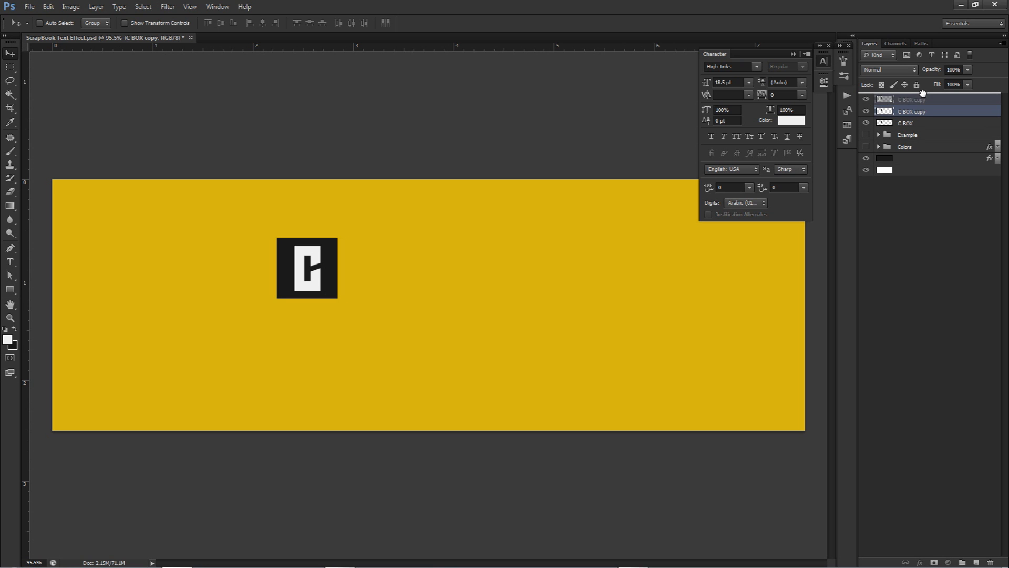
{"action": "key", "text": "ctrl+]"}
{"action": "left_click_drag", "start_coordinate": [357, 265], "coordinate": [427, 268]}
- Transform the copied box into a shorter, slightly wider rectangle beside the lower part of the C square
{"action": "key", "text": "ctrl+t"}
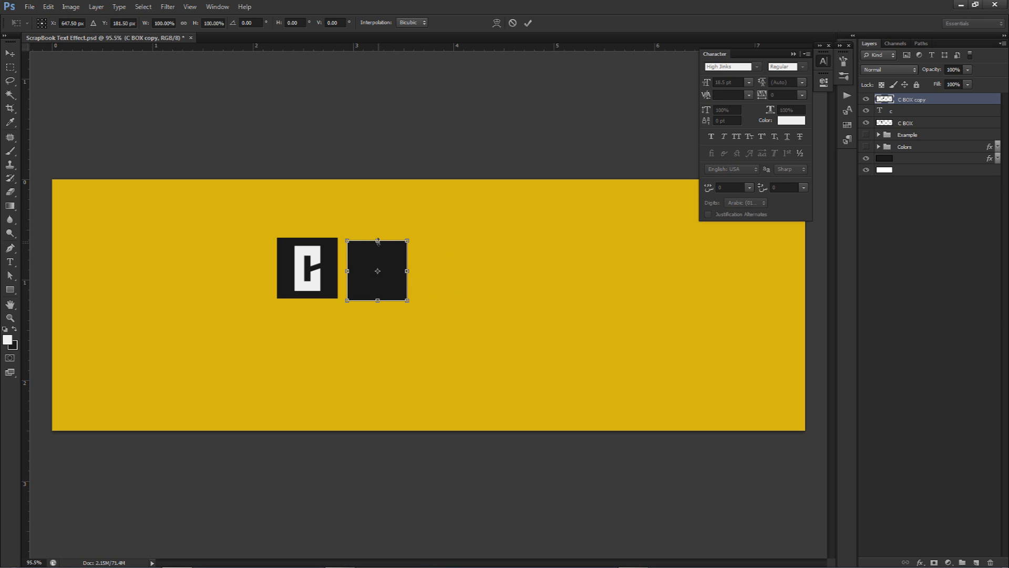
{"action": "left_click_drag", "start_coordinate": [378, 242], "coordinate": [391, 280]}
{"action": "key", "text": "Return"}
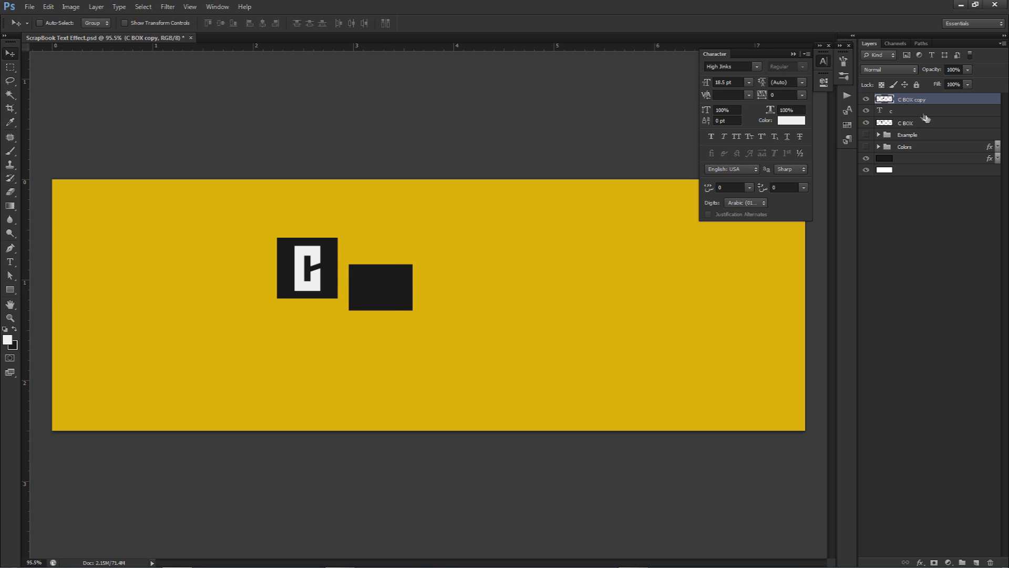
- Add the text "RE" at 12.5 pt and centre it on the second box
{"action": "key", "text": "t"}
{"action": "left_click", "coordinate": [376, 288]}
{"action": "type", "text": "RE"}
{"action": "key", "text": "ctrl+a"}
{"action": "left_click", "coordinate": [206, 24]}
{"action": "key", "text": "Down"}
{"action": "key", "text": "Down"}
{"action": "key", "text": "Down"}
{"action": "key", "text": "Down"}
{"action": "key", "text": "Down"}
{"action": "key", "text": "Down"}
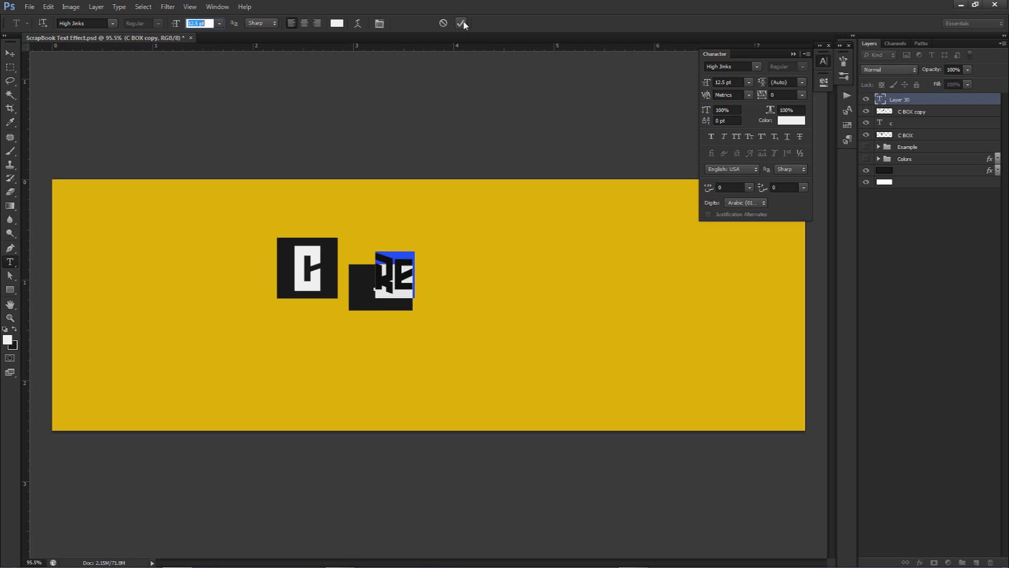
{"action": "left_click", "coordinate": [461, 23]}
{"action": "key", "text": "v"}
{"action": "left_click_drag", "start_coordinate": [463, 173], "coordinate": [451, 185]}
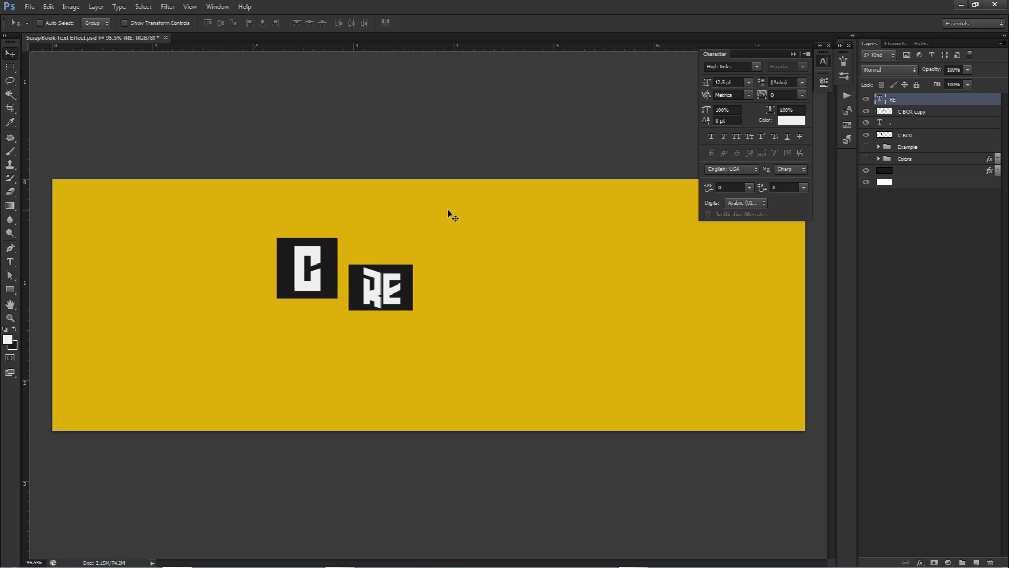
- Rename the C BOX copy layer to RE BOX
{"action": "double_click", "coordinate": [918, 111]}
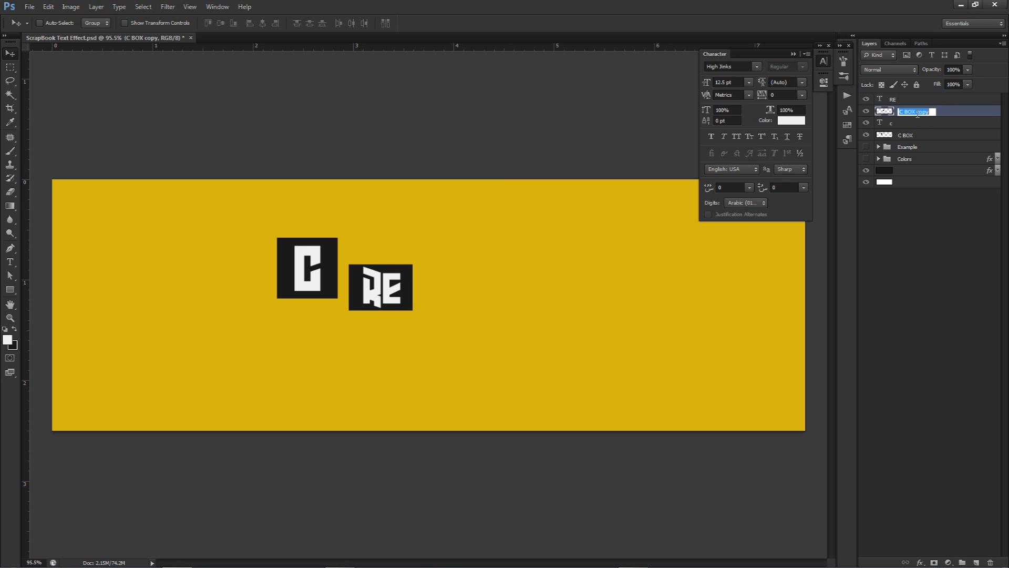
{"action": "type", "text": "RE BOX"}
{"action": "key", "text": "Return"}
- Duplicate RE BOX to the top of the layer stack and place the copy below and to the right of RE
{"action": "key", "text": "ctrl+j"}
{"action": "left_click_drag", "start_coordinate": [929, 109], "coordinate": [921, 95]}
{"action": "left_click_drag", "start_coordinate": [430, 279], "coordinate": [462, 339]}
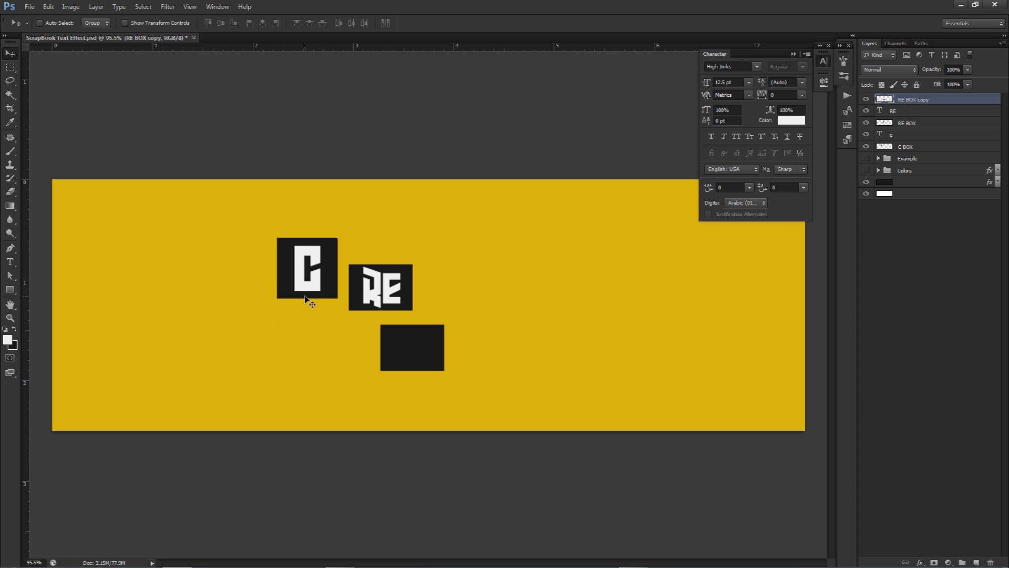
{"action": "left_click_drag", "start_coordinate": [433, 345], "coordinate": [437, 344]}
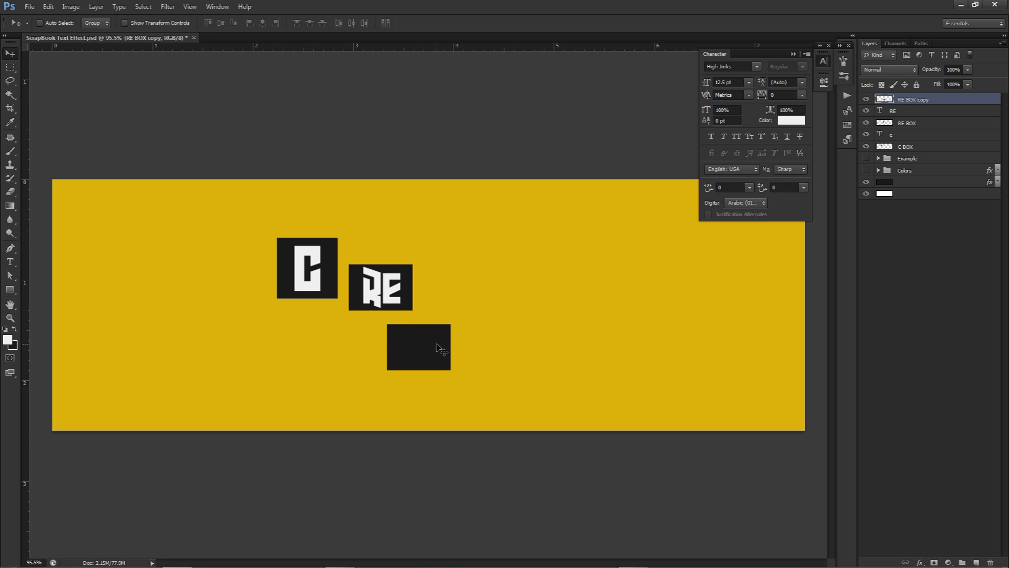
- Add the letter "A" at 12.5 pt and position it on the third box
{"action": "key", "text": "t"}
{"action": "left_click", "coordinate": [437, 344]}
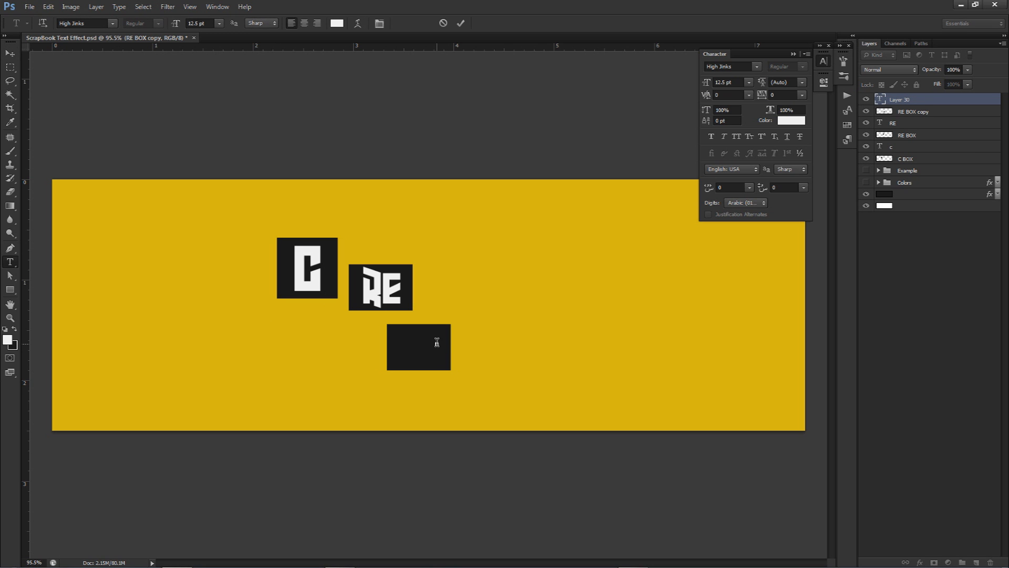
{"action": "type", "text": "A"}
{"action": "left_click", "coordinate": [460, 23]}
{"action": "key", "text": "v"}
{"action": "mouse_move", "coordinate": [472, 342]}
{"action": "left_mouse_down"}
{"action": "mouse_move", "coordinate": [452, 355]}
{"action": "mouse_move", "coordinate": [466, 346]}
{"action": "left_mouse_up"}
- Widen the box behind the letter A and keep the letter centred on it
{"action": "left_click", "coordinate": [908, 112]}
{"action": "key", "text": "ctrl+t"}
{"action": "key", "text": "Return"}
{"action": "left_click", "coordinate": [915, 99]}
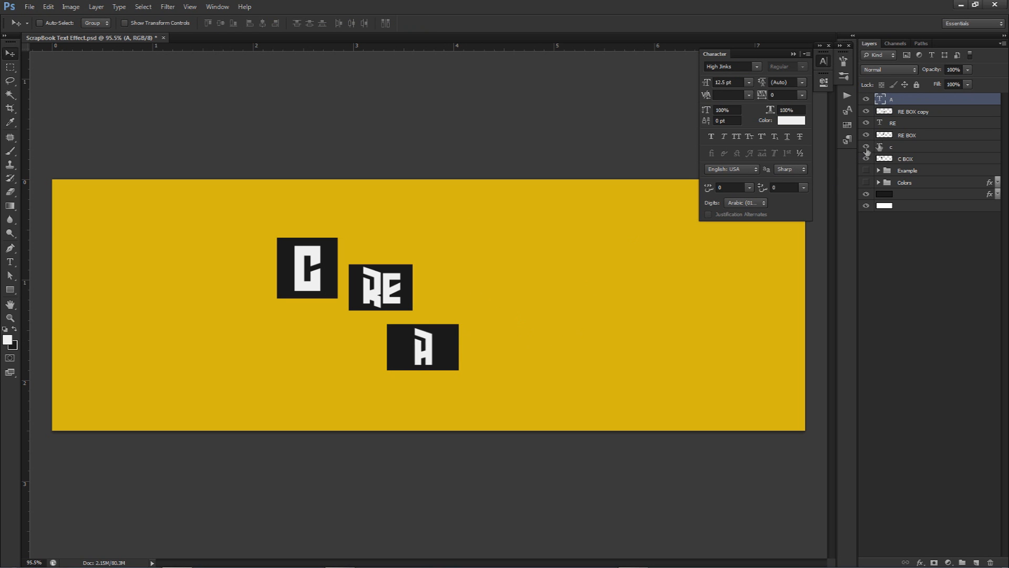
- Rename the third box's layer to A BOX and shift it together with its letter slightly up and left
{"action": "double_click", "coordinate": [914, 112]}
{"action": "type", "text": "A BOX"}
{"action": "key", "text": "Return"}
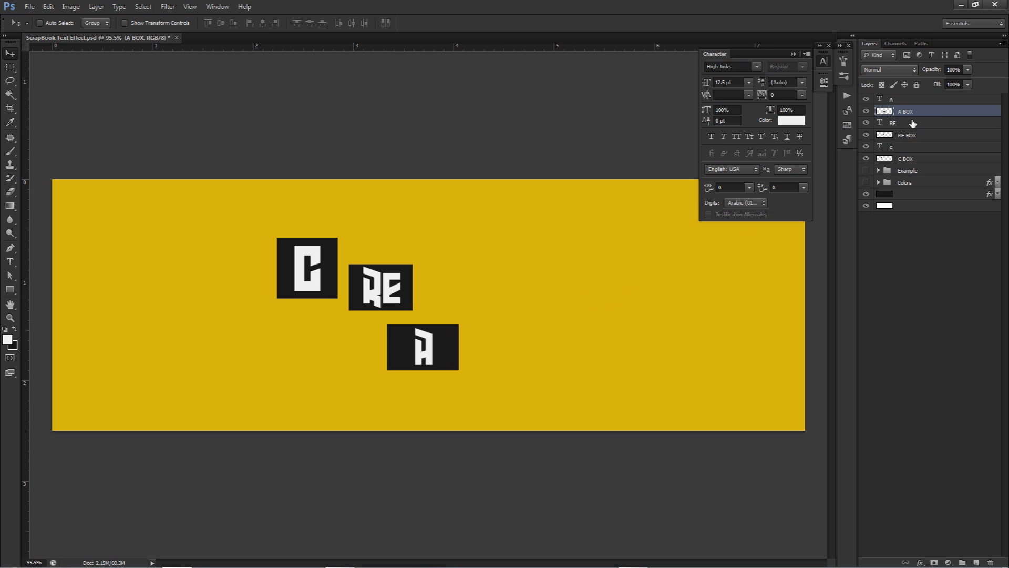
{"action": "left_click", "coordinate": [914, 99], "text": "shift"}
{"action": "left_click_drag", "start_coordinate": [523, 321], "coordinate": [516, 317]}
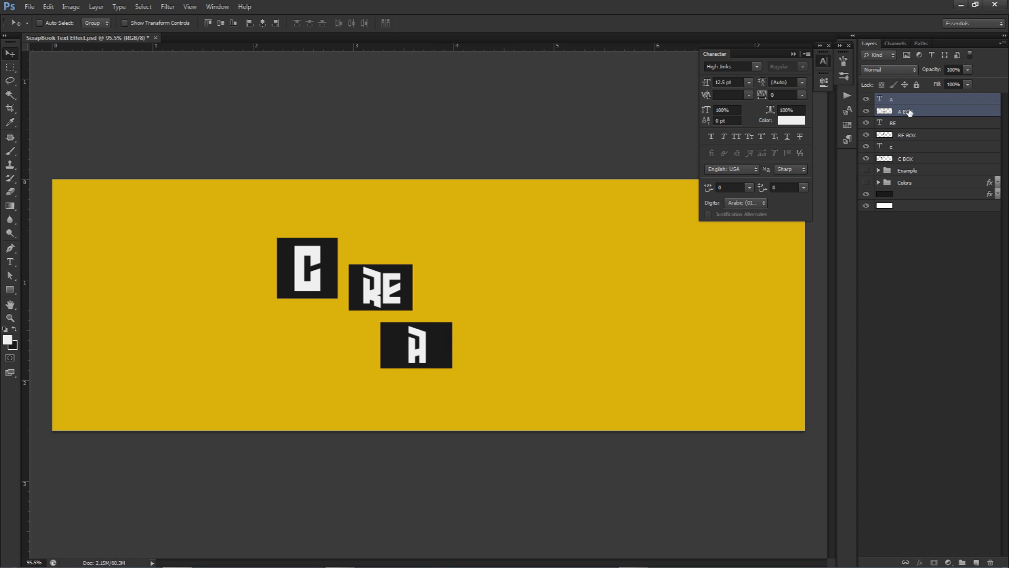
- Duplicate A BOX to the top of the layer stack and move the copy right of the A box
{"action": "left_click", "coordinate": [910, 112]}
{"action": "key", "text": "ctrl+j"}
{"action": "left_click_drag", "start_coordinate": [916, 113], "coordinate": [910, 95]}
{"action": "left_click_drag", "start_coordinate": [444, 326], "coordinate": [485, 342]}
- Transform the copied box into a tall, narrow rectangle, about 53% width and 180% height, right of the RE and A boxes
{"action": "key", "text": "ctrl+t"}
{"action": "left_click_drag", "start_coordinate": [485, 289], "coordinate": [484, 299]}
{"action": "left_click_drag", "start_coordinate": [477, 350], "coordinate": [479, 335]}
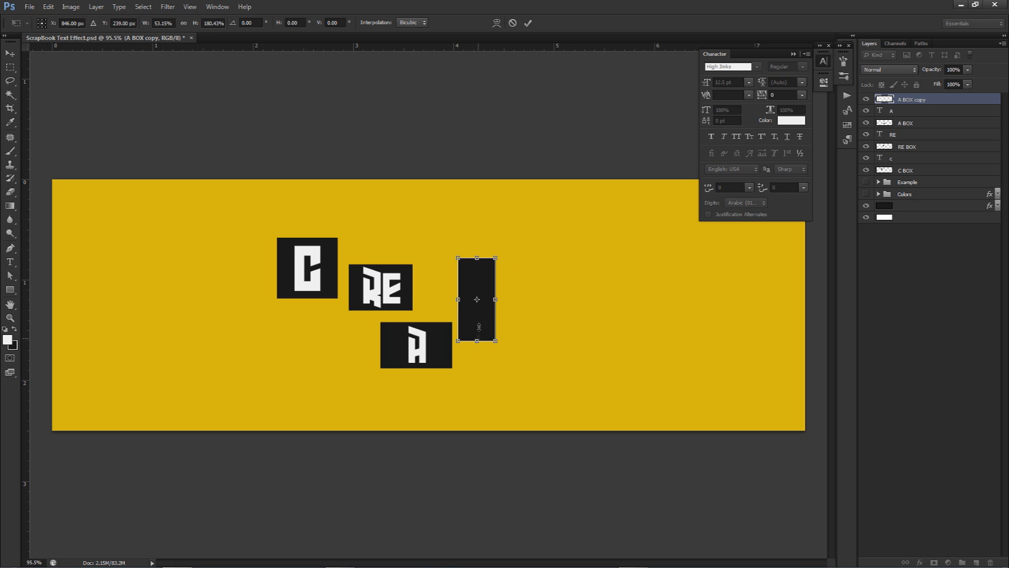
{"action": "key", "text": "Return"}
- Add the letter "T" at 19.5 pt and centre it on the tall box
{"action": "key", "text": "t"}
{"action": "left_click", "coordinate": [479, 314]}
{"action": "type", "text": "T"}
{"action": "key", "text": "ctrl+a"}
{"action": "left_click", "coordinate": [211, 26]}
{"action": "scroll", "coordinate": [211, 27], "scroll_direction": "up", "scroll_amount": 6}
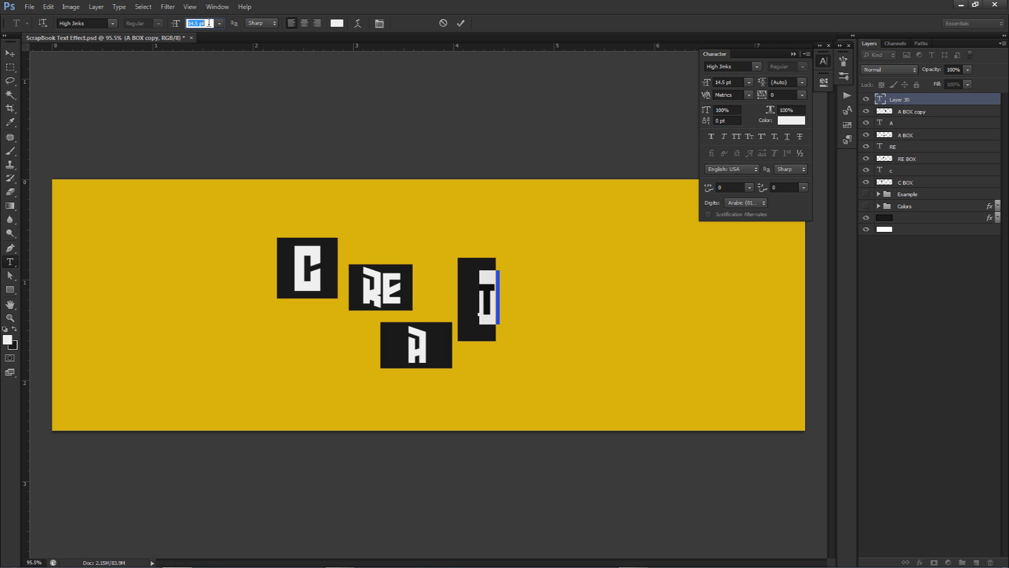
{"action": "scroll", "coordinate": [212, 29], "scroll_direction": "up", "scroll_amount": 1}
{"action": "left_click", "coordinate": [461, 24]}
{"action": "key", "text": "v"}
{"action": "left_click_drag", "start_coordinate": [555, 232], "coordinate": [541, 242]}
- Rename the tall box's layer to T BOX and select it together with the T text layer
{"action": "double_click", "coordinate": [918, 112]}
{"action": "type", "text": "T BOX"}
{"action": "key", "text": "Return"}
{"action": "left_click", "coordinate": [936, 99], "text": "shift"}
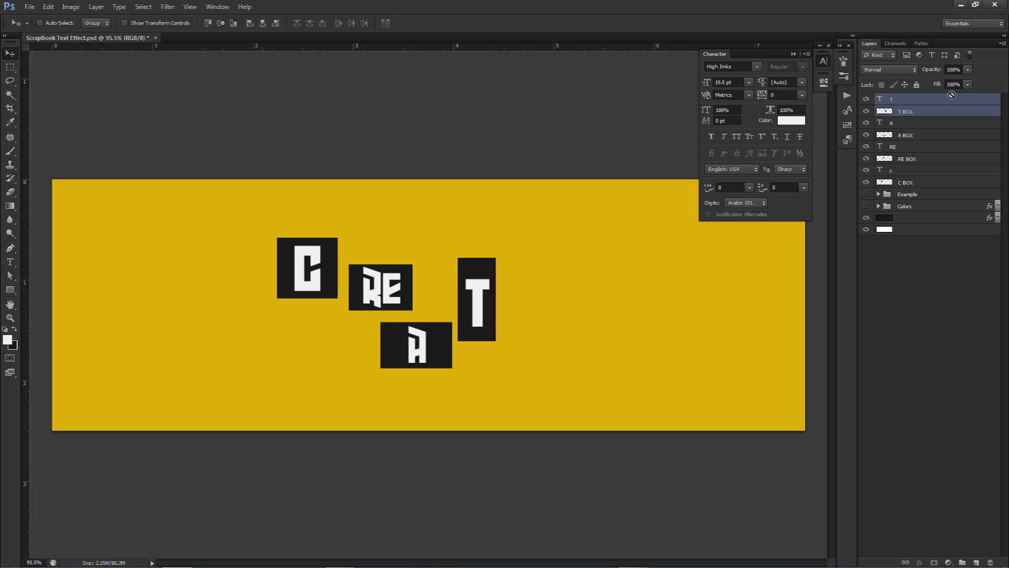
- Duplicate the T text layer together with T BOX, renaming the copies to I and I BOX
{"action": "left_click_drag", "start_coordinate": [951, 95], "coordinate": [953, 98]}
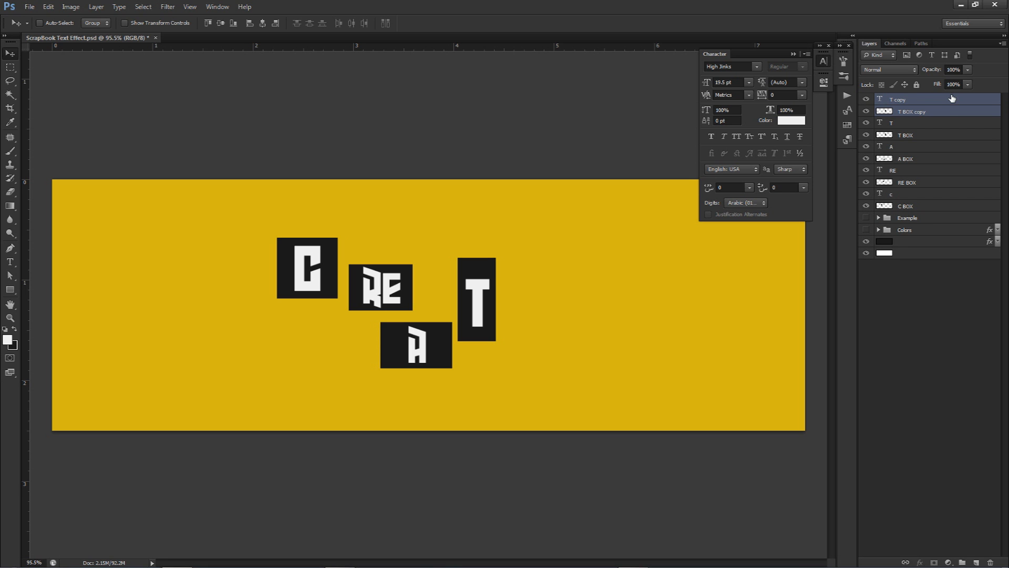
{"action": "double_click", "coordinate": [909, 112]}
{"action": "type", "text": "I BOX"}
{"action": "key", "text": "Return"}
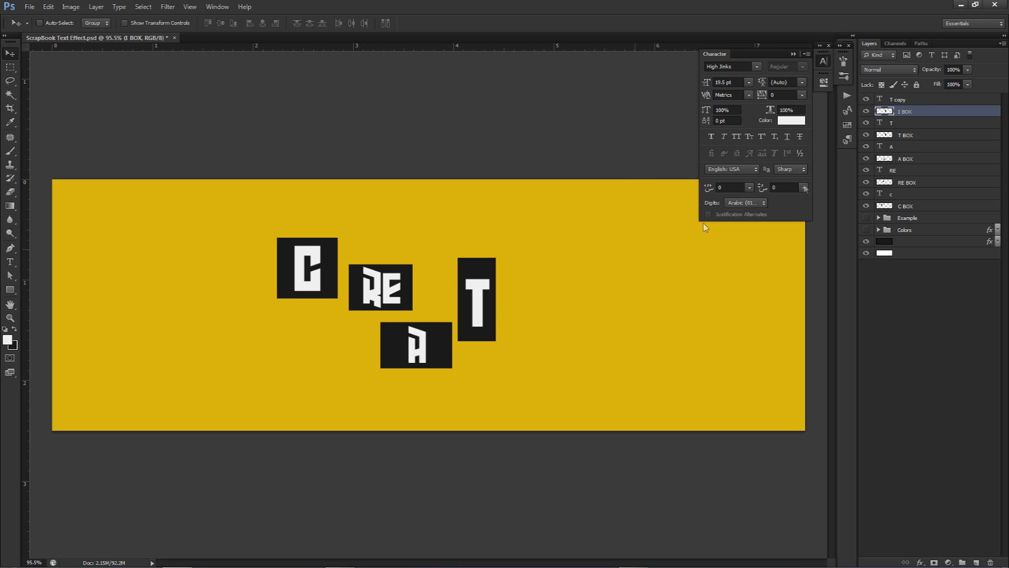
{"action": "double_click", "coordinate": [901, 100]}
{"action": "type", "text": "I"}
{"action": "key", "text": "Return"}
- Move the I and I BOX layers together to just right of the T box
{"action": "left_click", "coordinate": [931, 111]}
{"action": "left_click", "coordinate": [921, 101], "text": "shift"}
{"action": "left_click_drag", "start_coordinate": [514, 266], "coordinate": [568, 266]}
- Change the duplicated letter to "I" and centre it on its box
{"action": "key", "text": "t"}
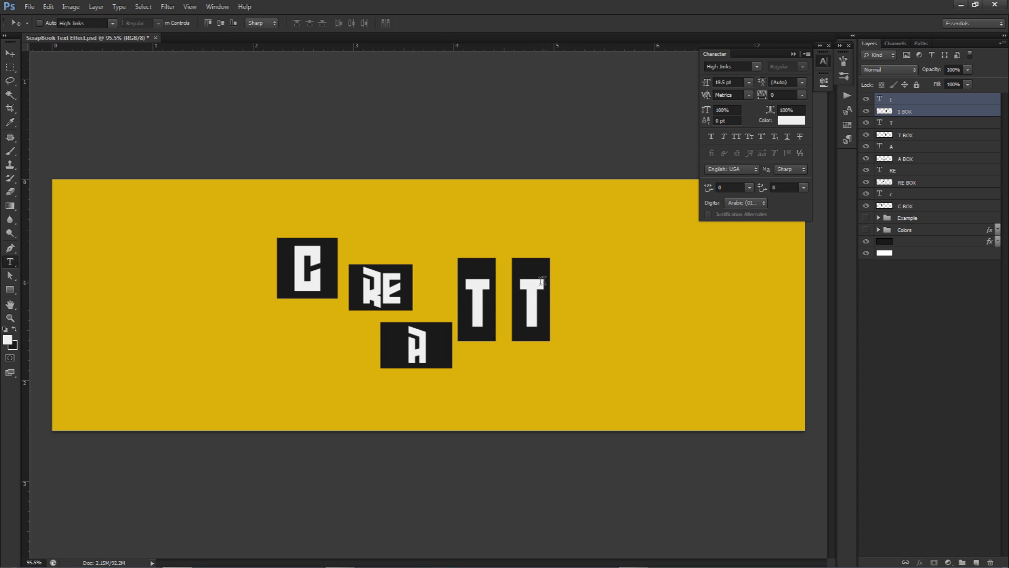
{"action": "double_click", "coordinate": [542, 281]}
{"action": "type", "text": "I"}
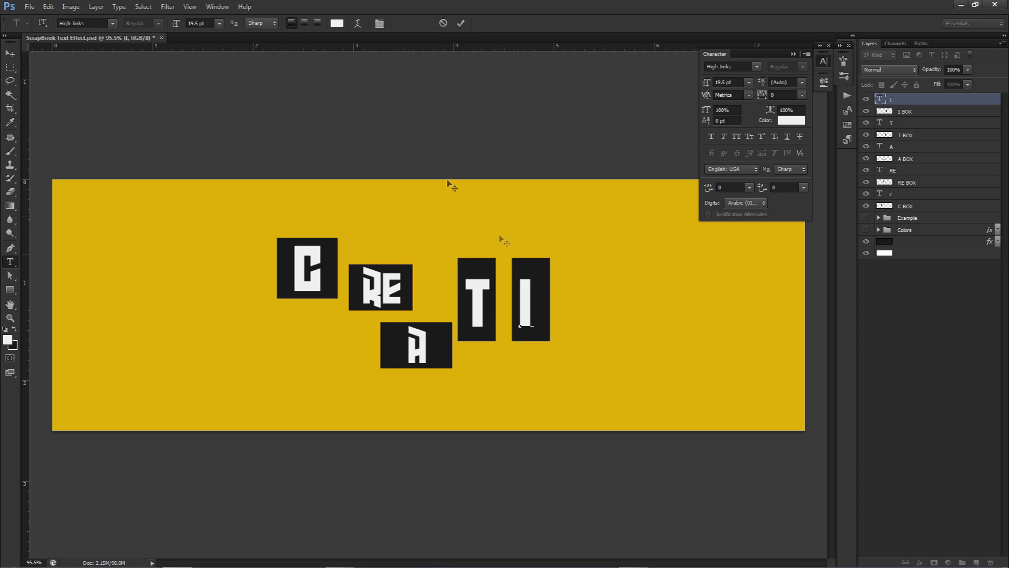
{"action": "left_click", "coordinate": [461, 23]}
{"action": "key", "text": "v"}
{"action": "left_click_drag", "start_coordinate": [514, 228], "coordinate": [519, 228]}
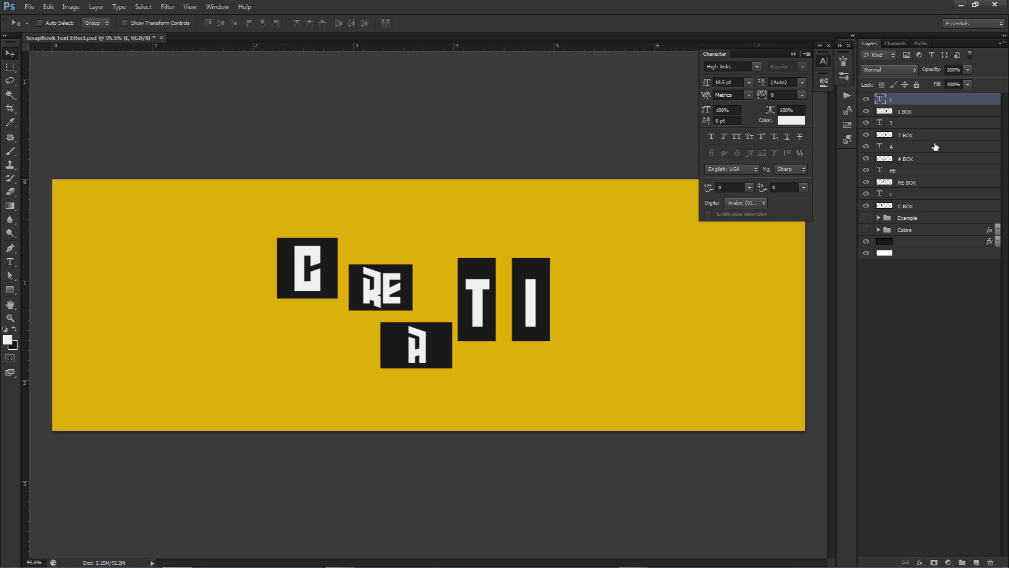
- Scale the letter I and its box down together to a little over half size, beside the T box
{"action": "left_click", "coordinate": [911, 114], "text": "ctrl"}
{"action": "key", "text": "ctrl+t"}
{"action": "left_click_drag", "start_coordinate": [550, 258], "coordinate": [552, 285]}
{"action": "key", "text": "Return"}
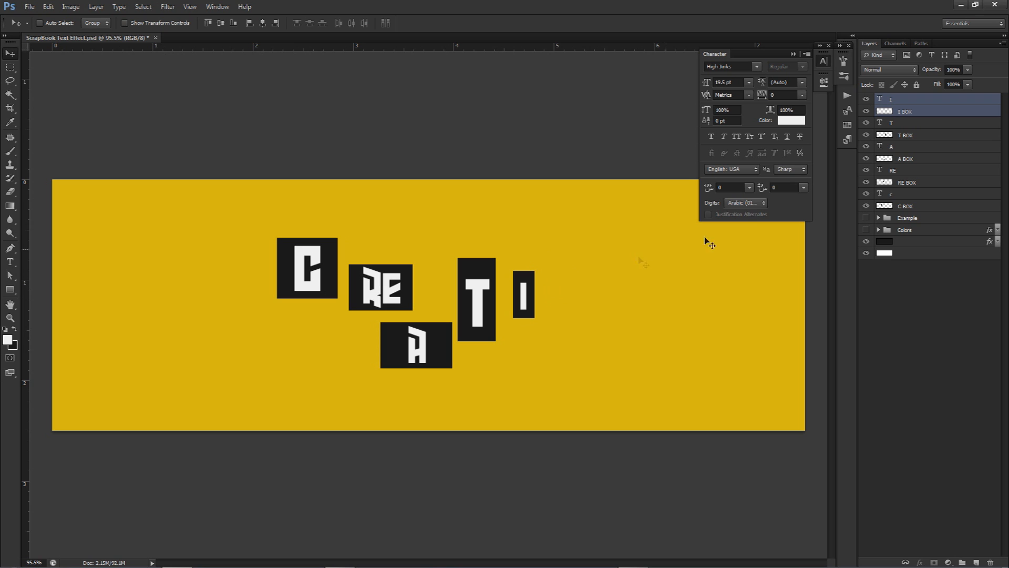
- Duplicate I BOX to the top of the layer stack and widen the copy into a rectangle placed lower right of the I box
{"action": "left_click", "coordinate": [917, 115]}
{"action": "key", "text": "ctrl+j"}
{"action": "left_click_drag", "start_coordinate": [920, 114], "coordinate": [916, 94]}
{"action": "left_click_drag", "start_coordinate": [571, 290], "coordinate": [617, 315]}
{"action": "key", "text": "ctrl+t"}
{"action": "key", "text": "Return"}
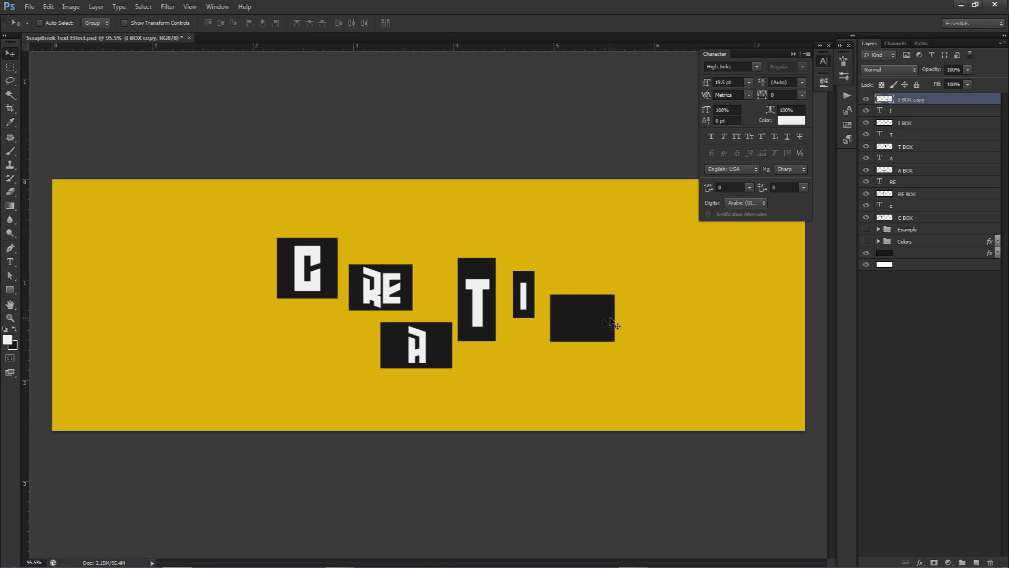
- Add the text "VE" at 13.5 pt and centre it on the new wide box
{"action": "key", "text": "t"}
{"action": "left_click", "coordinate": [582, 320]}
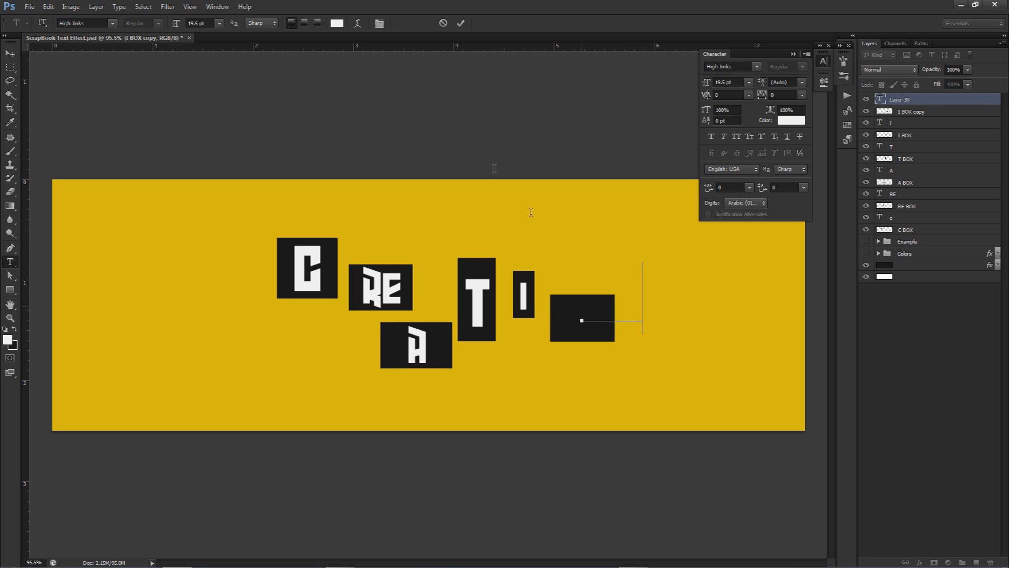
{"action": "type", "text": "VE"}
{"action": "key", "text": "ctrl+a"}
{"action": "left_click", "coordinate": [200, 23]}
{"action": "scroll", "coordinate": [206, 25], "scroll_direction": "down", "scroll_amount": 6}
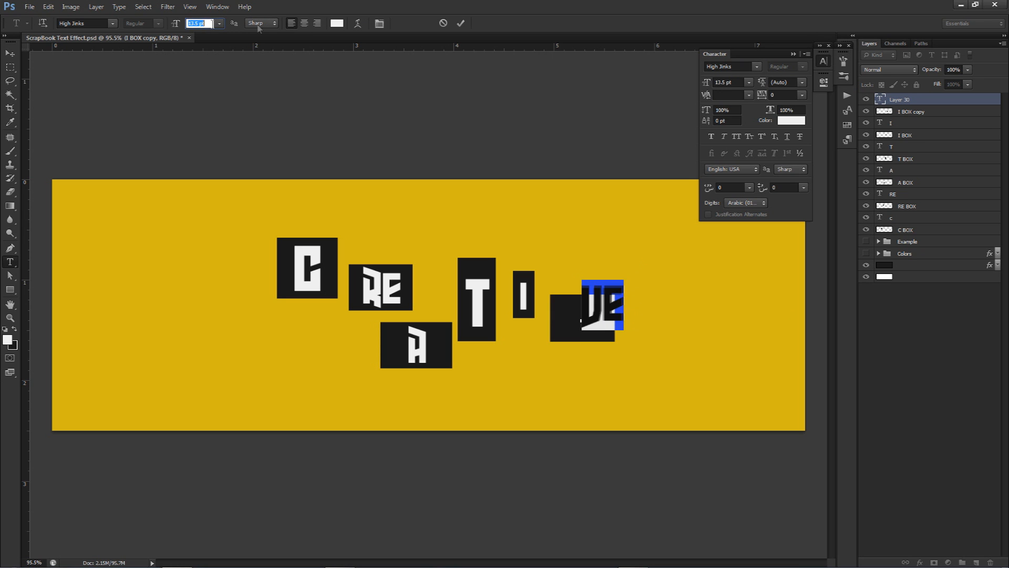
{"action": "left_click", "coordinate": [460, 23]}
{"action": "key", "text": "v"}
{"action": "left_click_drag", "start_coordinate": [614, 249], "coordinate": [598, 251]}
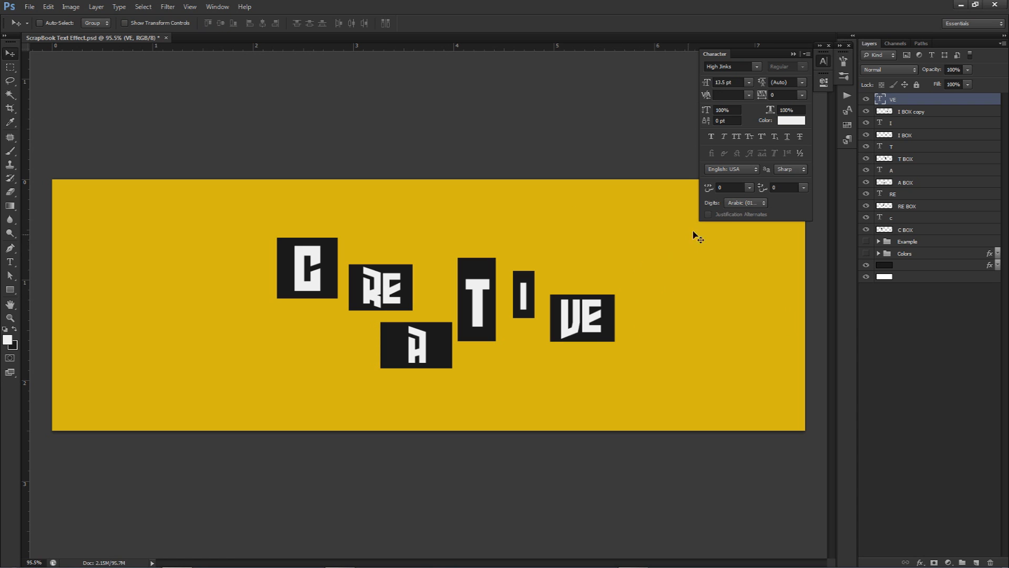
- Rename the wide box's layer to VE BOX and select the VE text layer
{"action": "double_click", "coordinate": [908, 112]}
{"action": "type", "text": "VE BOX"}
{"action": "key", "text": "Return"}
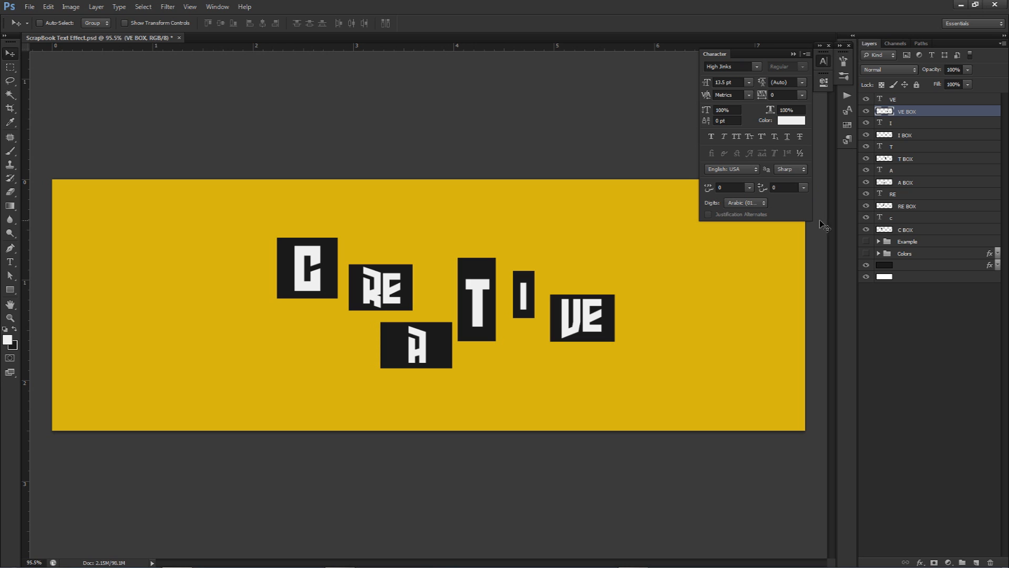
{"action": "left_click", "coordinate": [918, 101]}
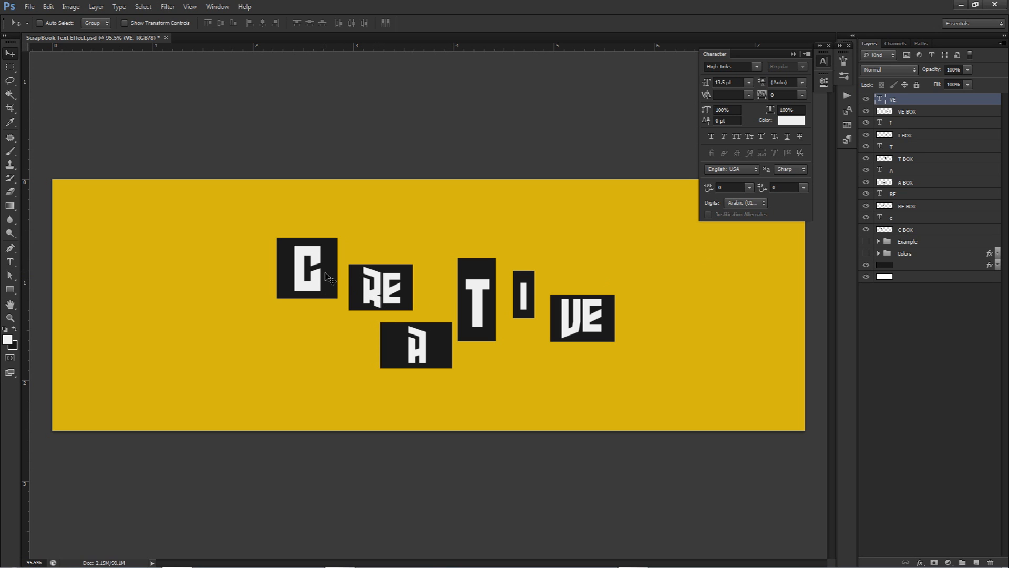
- Move the I with its box upward, and shift the VE with its box slightly down and left
{"action": "left_click", "coordinate": [904, 123]}
{"action": "left_click", "coordinate": [904, 135], "text": "shift"}
{"action": "left_click_drag", "start_coordinate": [593, 256], "coordinate": [588, 228]}
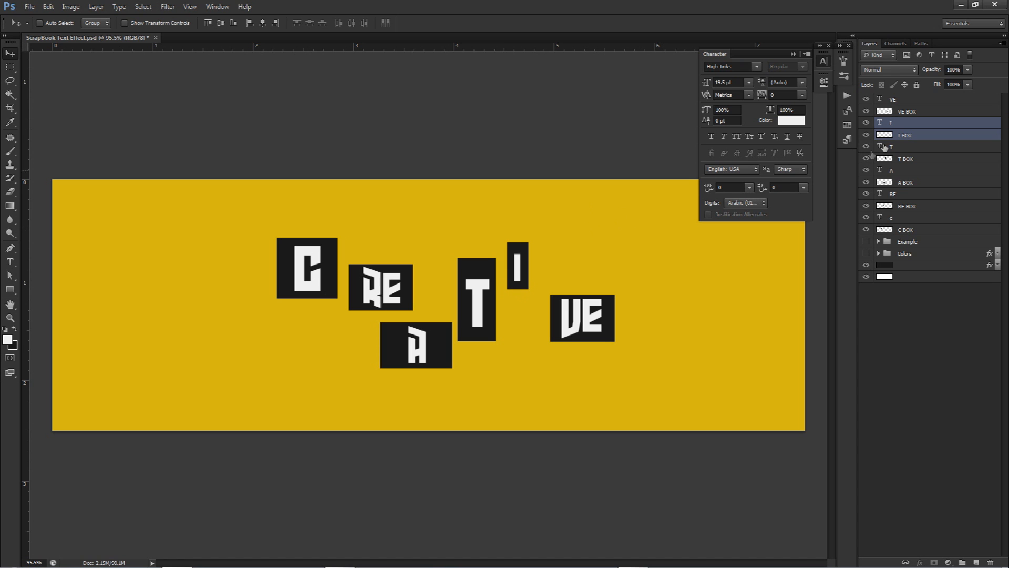
{"action": "left_click", "coordinate": [900, 112]}
{"action": "left_click", "coordinate": [897, 99], "text": "shift"}
{"action": "mouse_move", "coordinate": [655, 279]}
{"action": "left_mouse_down"}
{"action": "mouse_move", "coordinate": [642, 272]}
{"action": "mouse_move", "coordinate": [640, 285]}
{"action": "left_mouse_up"}
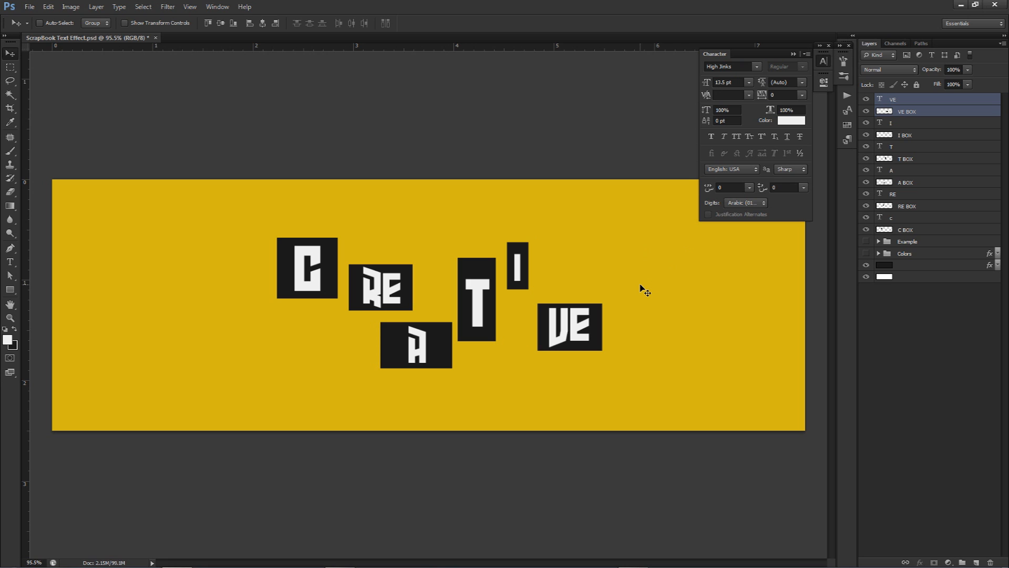
- Group all letter and box layers into a group named TEXT and shift it toward the canvas centre
{"action": "left_click", "coordinate": [897, 100]}
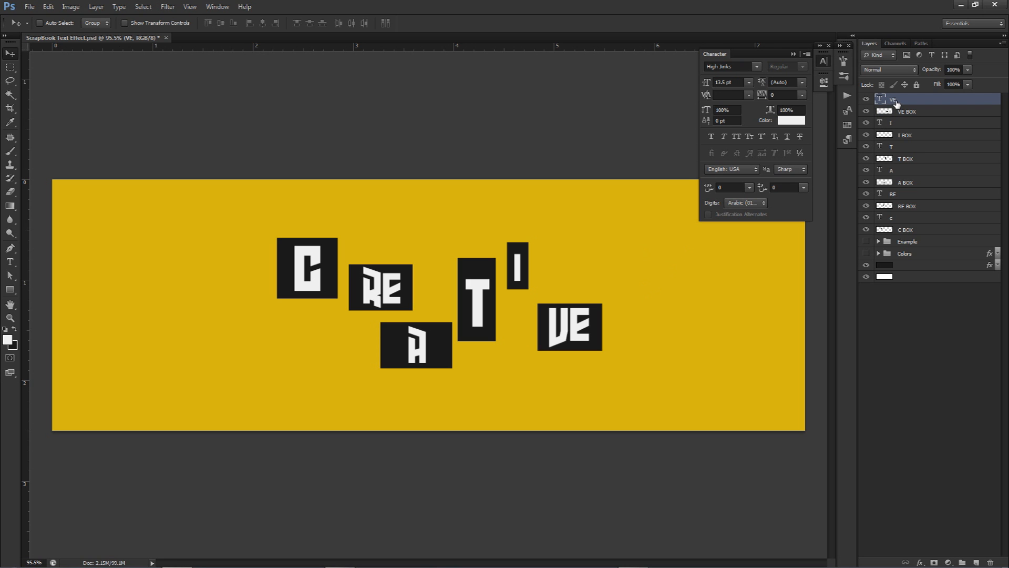
{"action": "left_click", "coordinate": [910, 232], "text": "shift"}
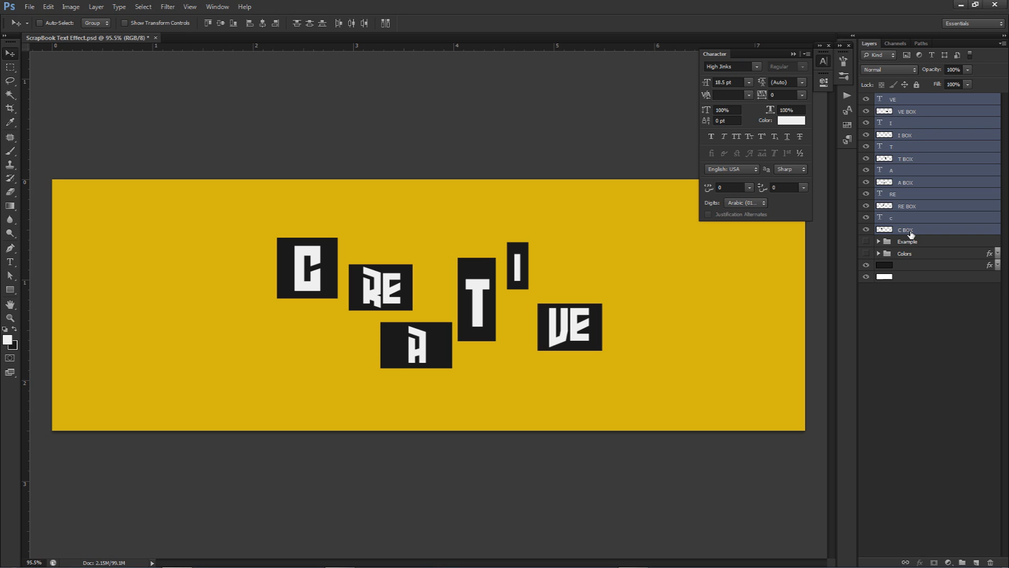
{"action": "key", "text": "ctrl+g"}
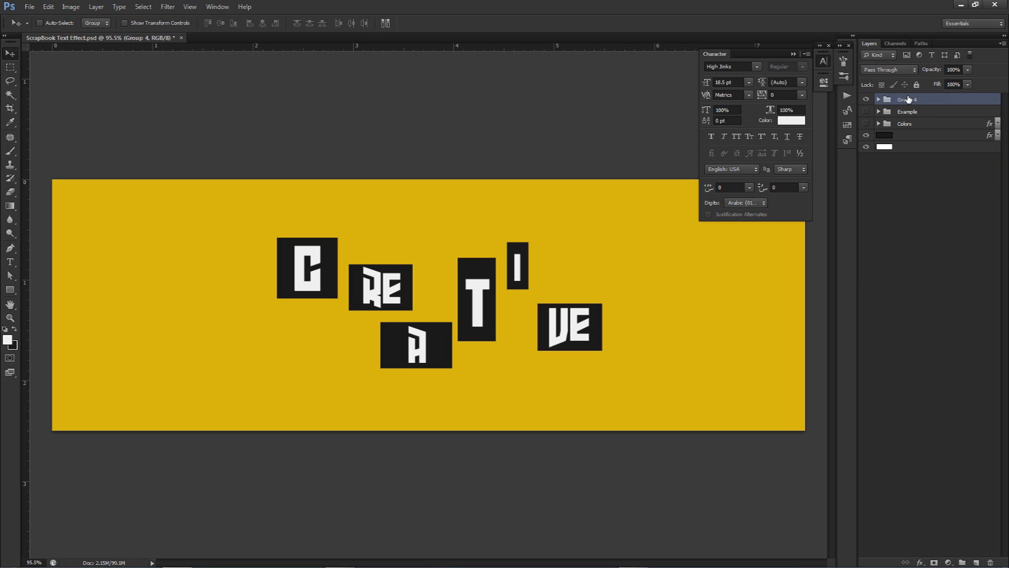
{"action": "key", "text": "Return"}
{"action": "left_click_drag", "start_coordinate": [625, 252], "coordinate": [560, 259]}
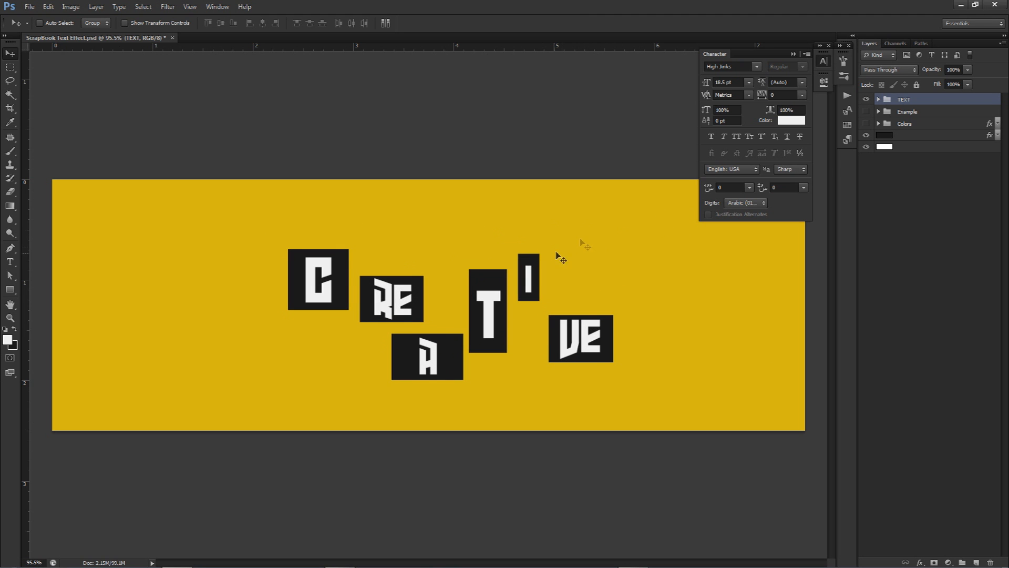
- Compare the TEXT group with the Example group, restore its visibility, and shift it slightly left
{"action": "left_click", "coordinate": [867, 111]}
{"action": "left_click", "coordinate": [867, 99]}
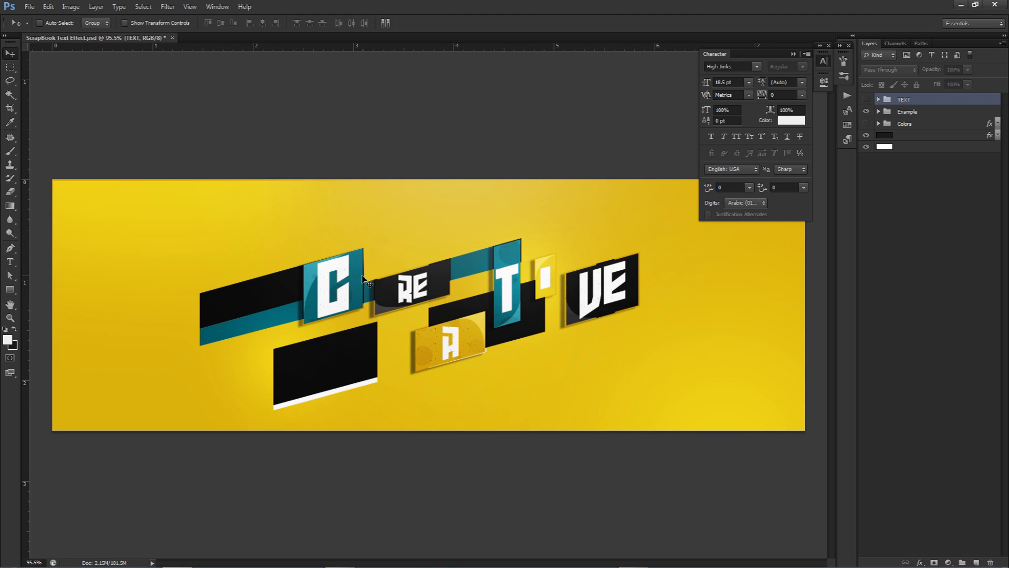
{"action": "left_click", "coordinate": [866, 111]}
{"action": "left_click", "coordinate": [866, 100]}
{"action": "left_click_drag", "start_coordinate": [560, 307], "coordinate": [545, 304]}
- Skew the TEXT group upward to the right by about -13.5° vertically, and move it back to the canvas centre
{"action": "key", "text": "ctrl+t"}
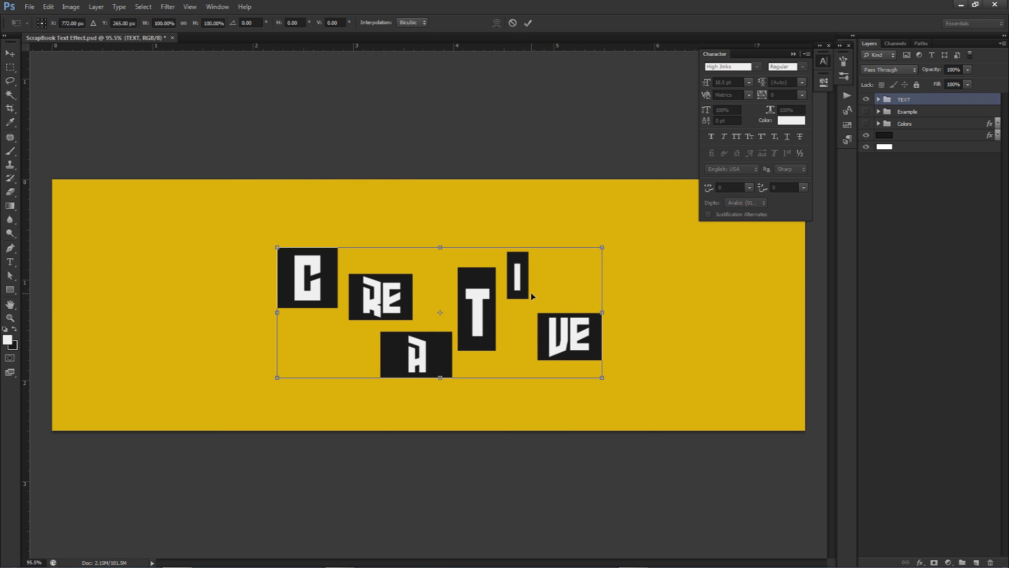
{"action": "right_click", "coordinate": [531, 293]}
{"action": "left_click", "coordinate": [564, 337]}
{"action": "left_click_drag", "start_coordinate": [602, 247], "coordinate": [602, 169]}
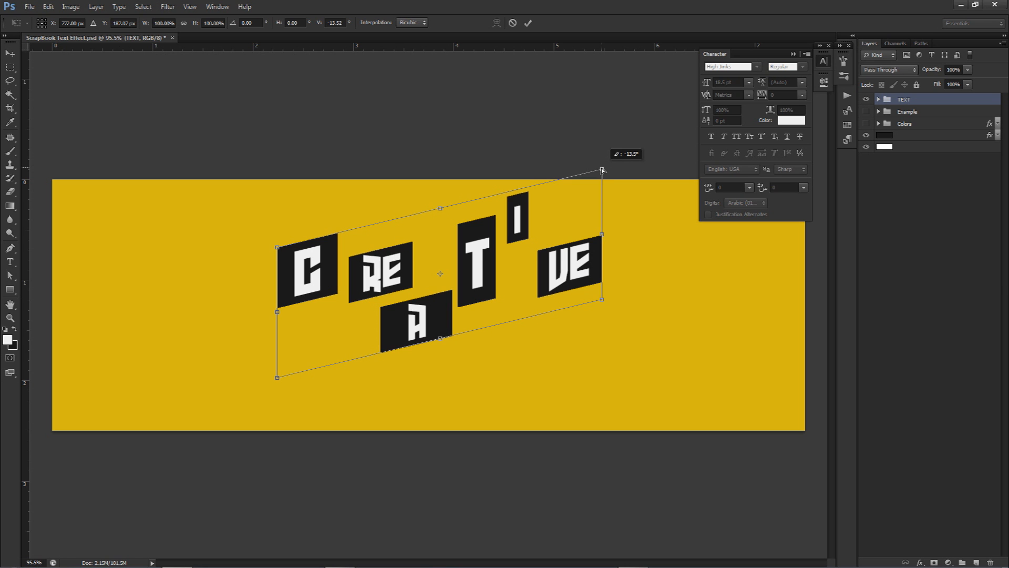
{"action": "left_click_drag", "start_coordinate": [537, 243], "coordinate": [553, 280]}
{"action": "key", "text": "Return"}
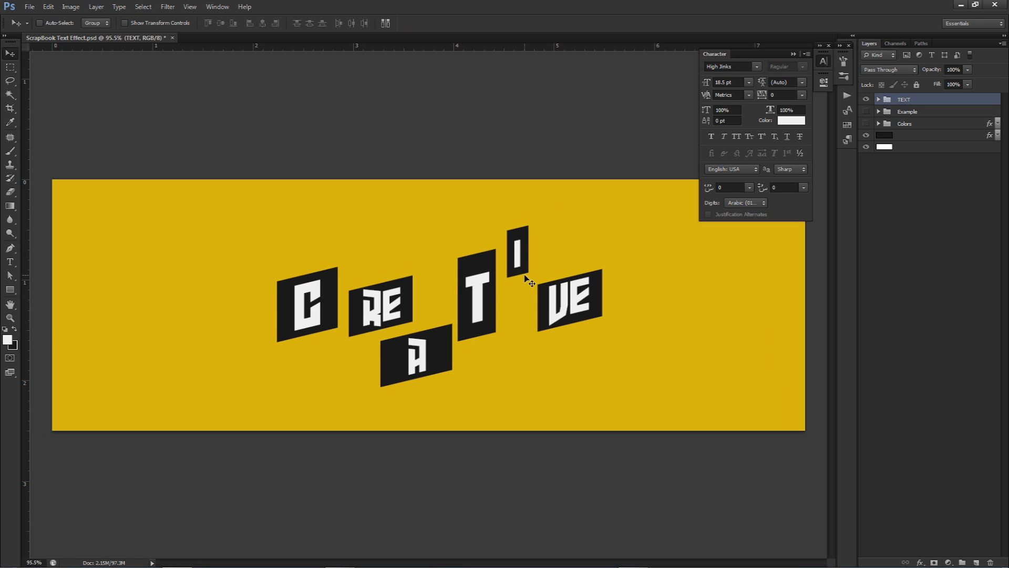
{"action": "left_click_drag", "start_coordinate": [554, 288], "coordinate": [548, 290]}
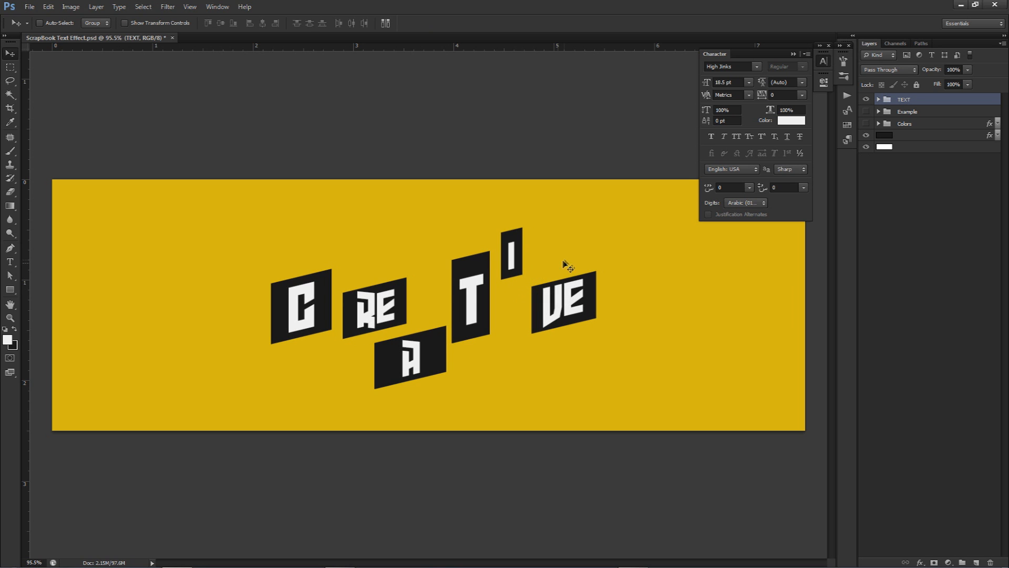
- Move the I and I BOX layers in the TEXT group down between the T and VE boxes
{"action": "left_click", "coordinate": [878, 99]}
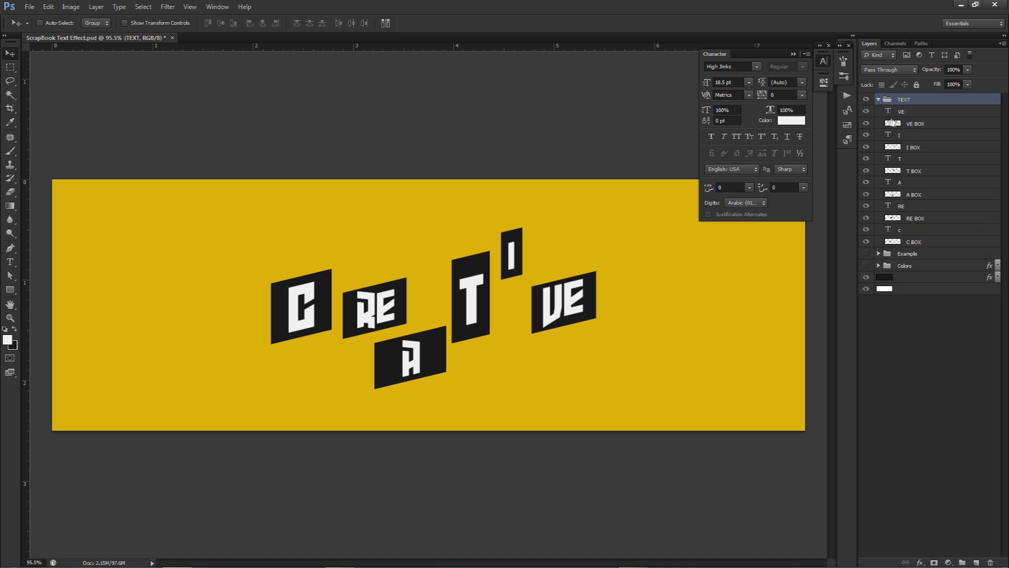
{"action": "left_click", "coordinate": [905, 135]}
{"action": "left_click", "coordinate": [904, 146], "text": "shift"}
{"action": "left_click_drag", "start_coordinate": [613, 233], "coordinate": [616, 265]}
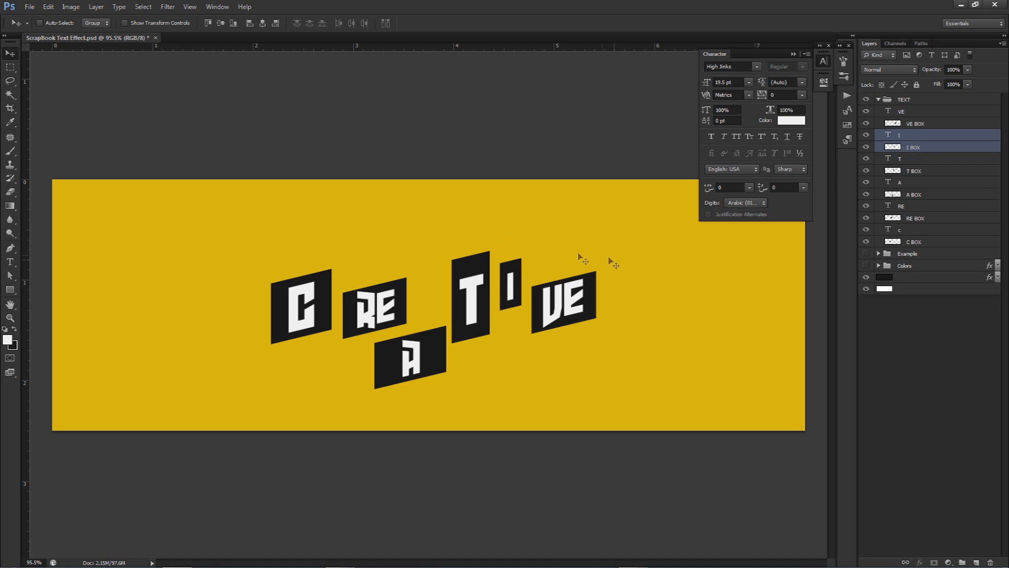
- Nudge the I and its box right for even spacing between T and VE, and collapse the TEXT group
{"action": "key", "text": "Right"}
{"action": "key", "text": "Right"}
{"action": "key", "text": "Right"}
{"action": "key", "text": "Right"}
{"action": "key", "text": "Right"}
{"action": "key", "text": "Right"}
{"action": "key", "text": "Right"}
{"action": "key", "text": "Right"}
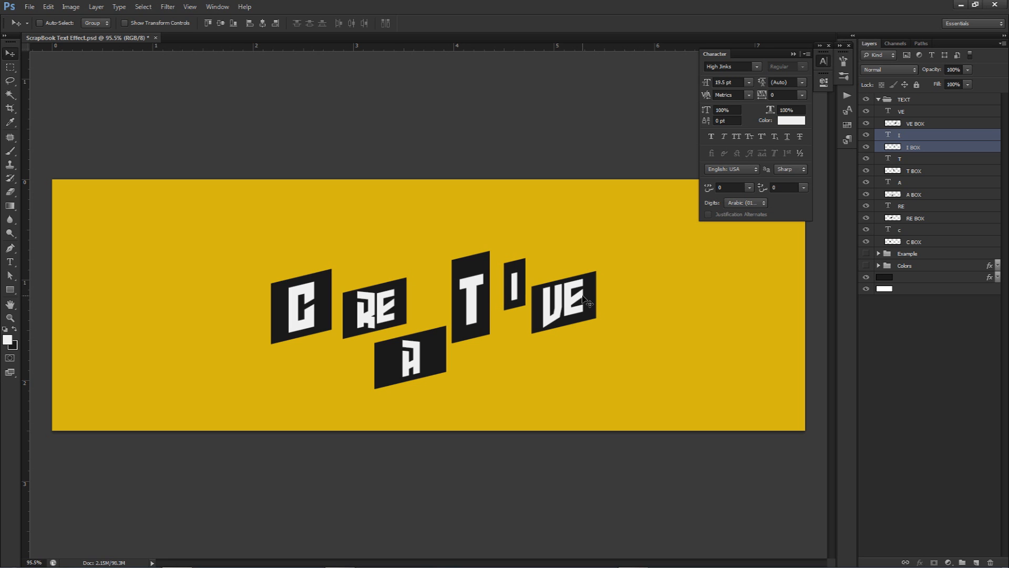
{"action": "key", "text": "Left"}
{"action": "left_click", "coordinate": [879, 99]}
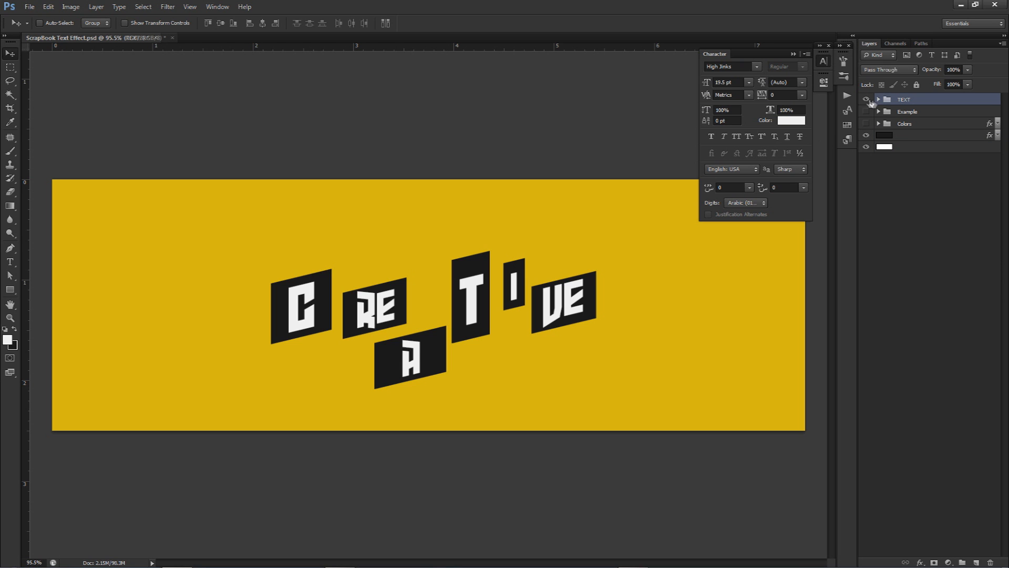
- Toggle the visibility of the TEXT and Example groups to compare the current layout with the finished design
{"action": "left_click", "coordinate": [866, 99]}
{"action": "left_click", "coordinate": [866, 112]}
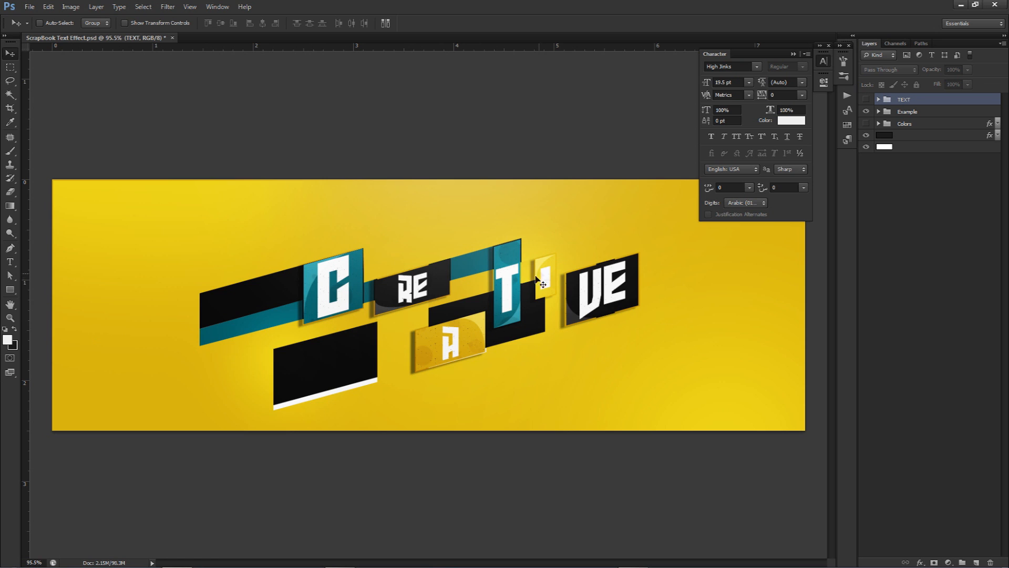
{"action": "left_click", "coordinate": [867, 112]}
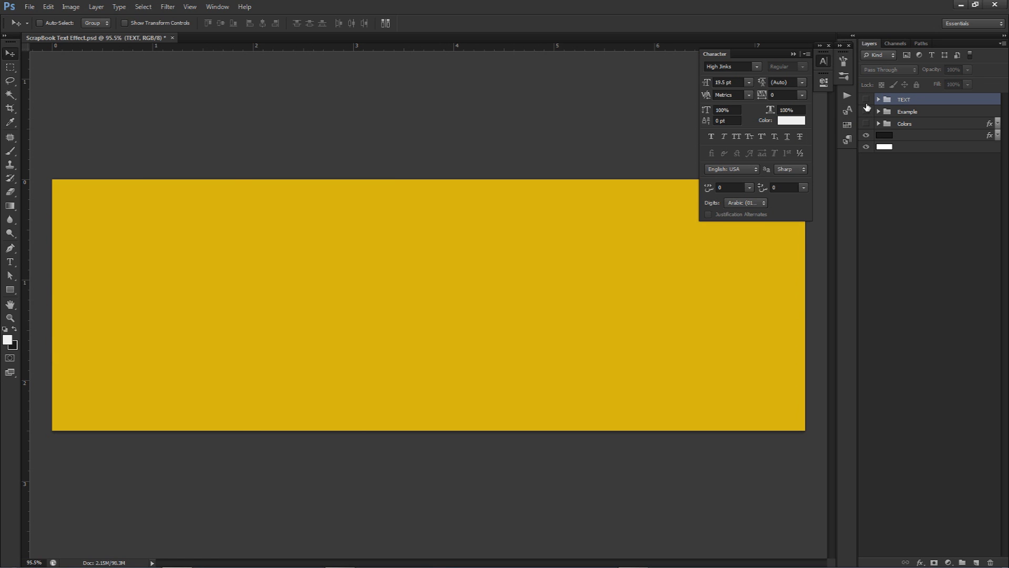
{"action": "left_click", "coordinate": [867, 99]}
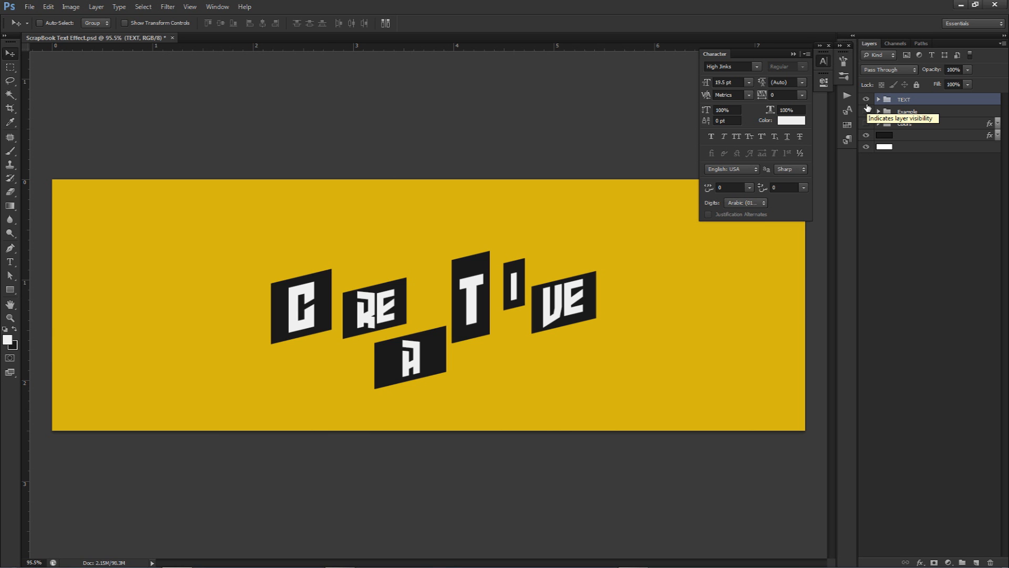
{"action": "left_click", "coordinate": [867, 100]}
{"action": "left_click", "coordinate": [866, 111]}
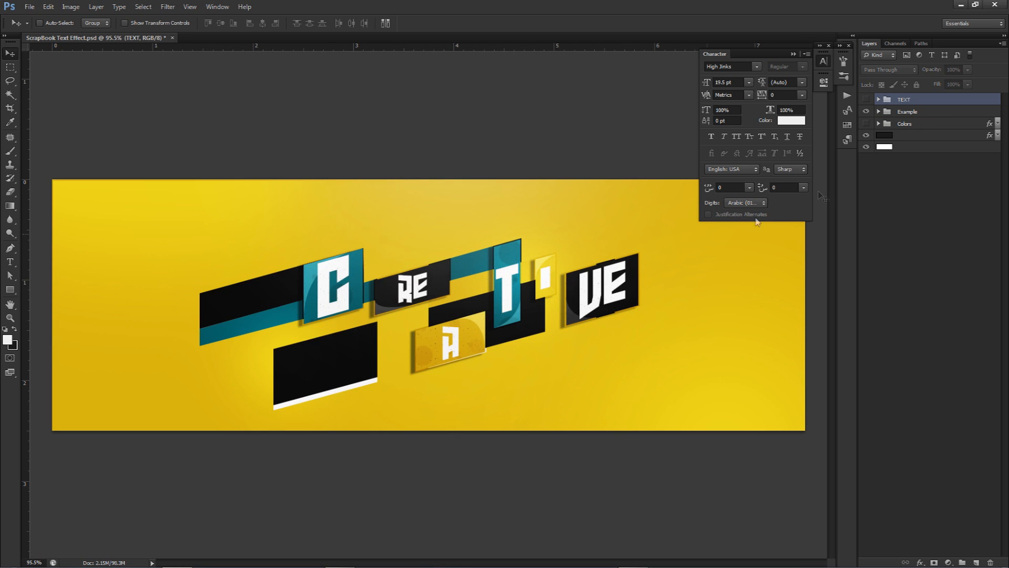
{"action": "left_click", "coordinate": [866, 111]}
{"action": "left_click", "coordinate": [866, 99]}
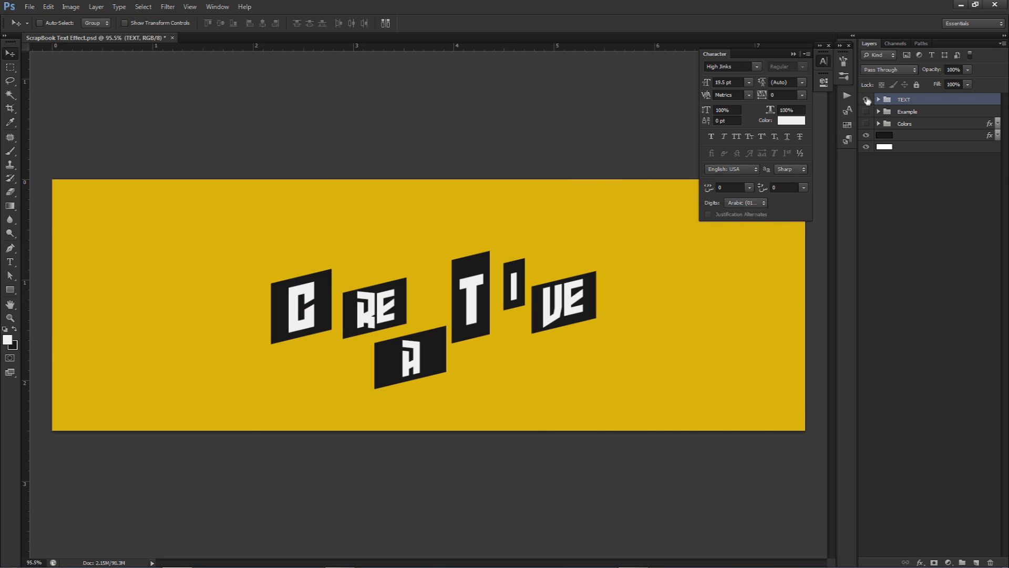
- Expand the TEXT group and select the VE text layer together with VE BOX
{"action": "left_click", "coordinate": [879, 99]}
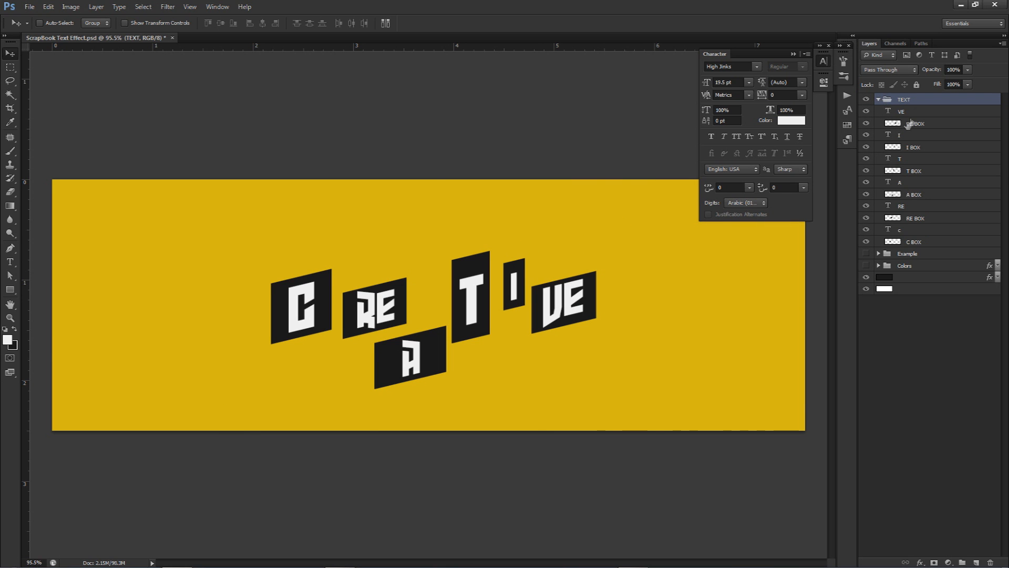
{"action": "left_click", "coordinate": [911, 124]}
{"action": "left_click", "coordinate": [913, 112], "text": "shift"}
{"action": "key", "text": "ctrl+t"}
{"action": "left_click_drag", "start_coordinate": [671, 226], "coordinate": [686, 249]}
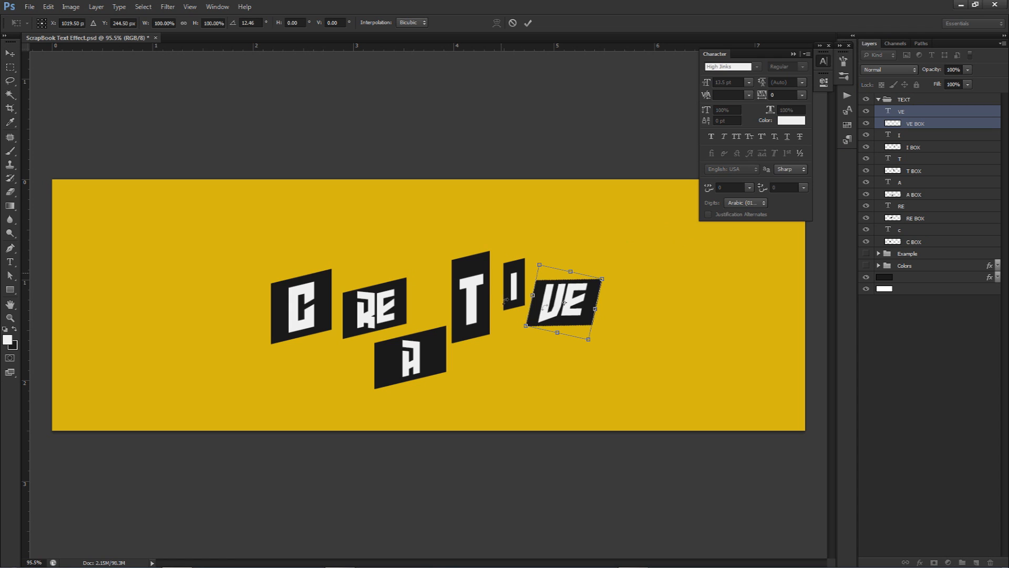
{"action": "left_click", "coordinate": [513, 24]}
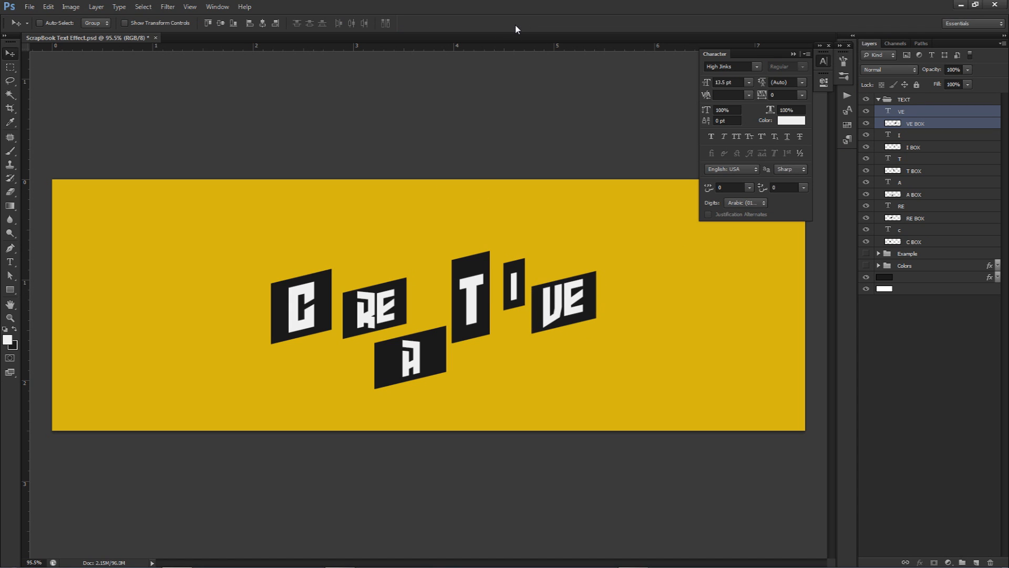
- Compare the TEXT group layout with the finished Example design by toggling both groups' visibility, leaving TEXT shown and collapsed
{"action": "left_click", "coordinate": [878, 99]}
{"action": "left_click", "coordinate": [866, 99]}
{"action": "left_click", "coordinate": [866, 112]}
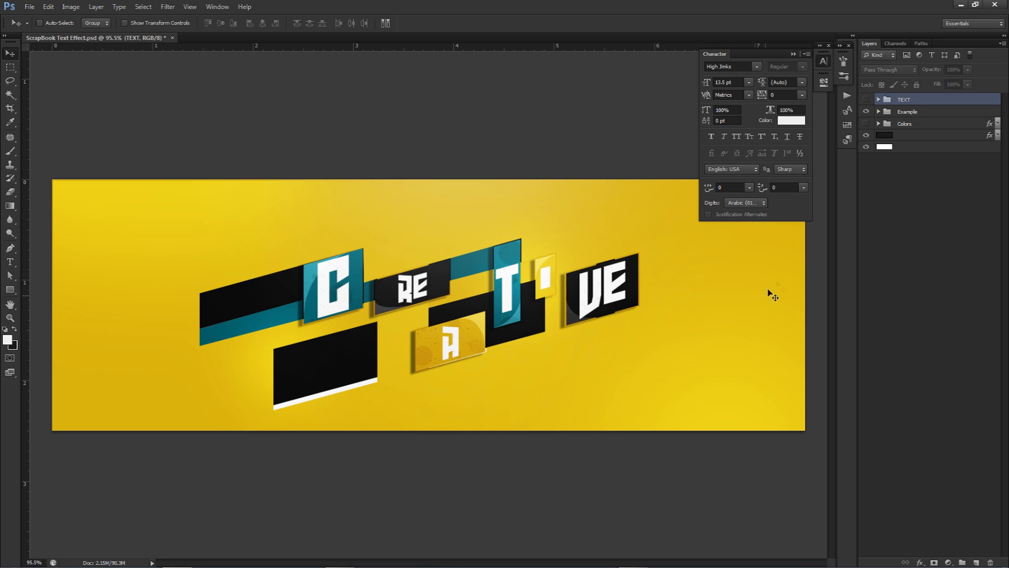
{"action": "left_click", "coordinate": [867, 111]}
{"action": "left_click", "coordinate": [866, 100]}
{"action": "left_click", "coordinate": [878, 99]}
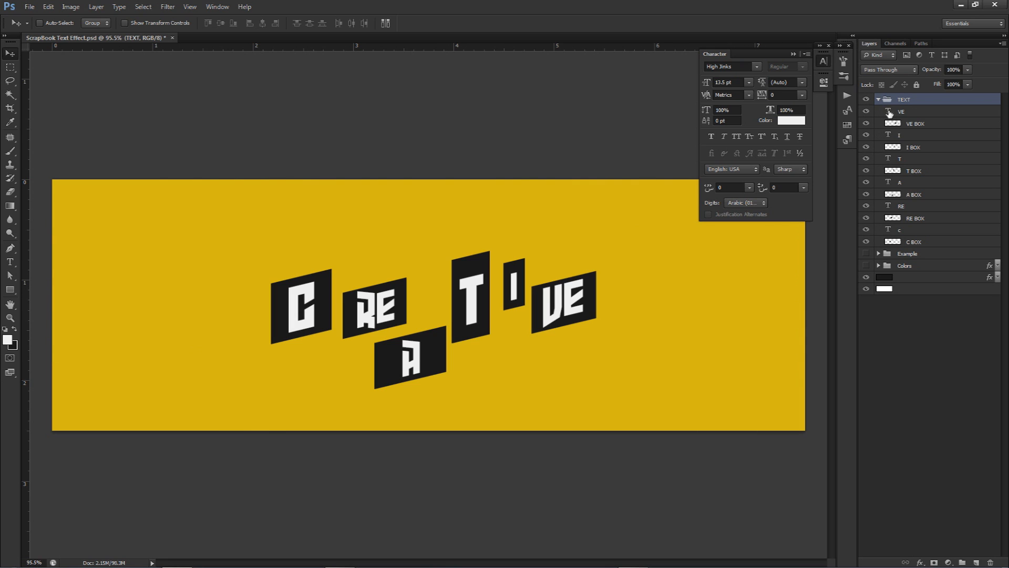
{"action": "left_click", "coordinate": [879, 99]}
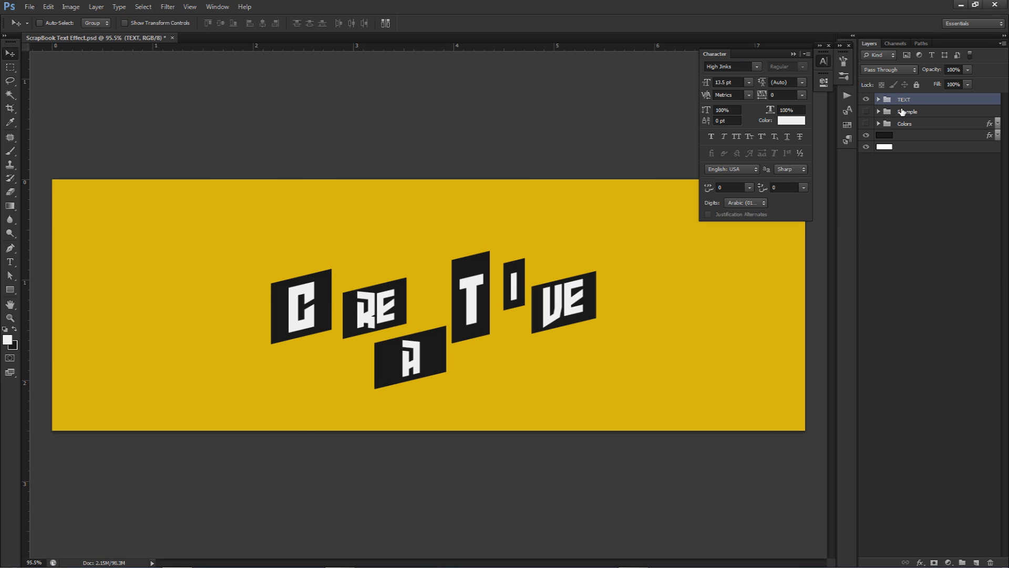
- Add a new layer between the TEXT and Example groups and activate the Pen tool for drawing on it
{"action": "left_click", "coordinate": [903, 112]}
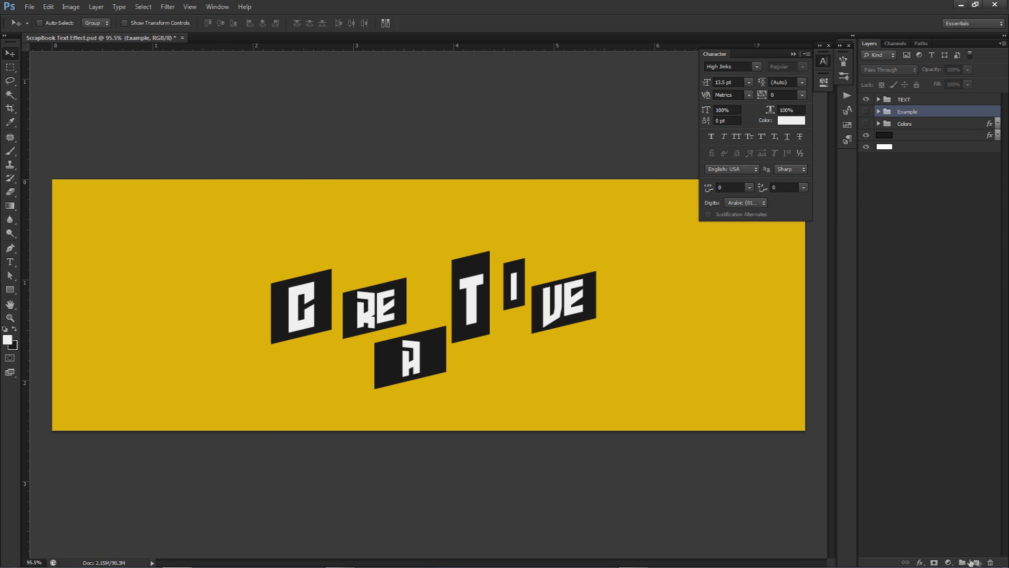
{"action": "left_click", "coordinate": [977, 562]}
{"action": "key", "text": "p"}
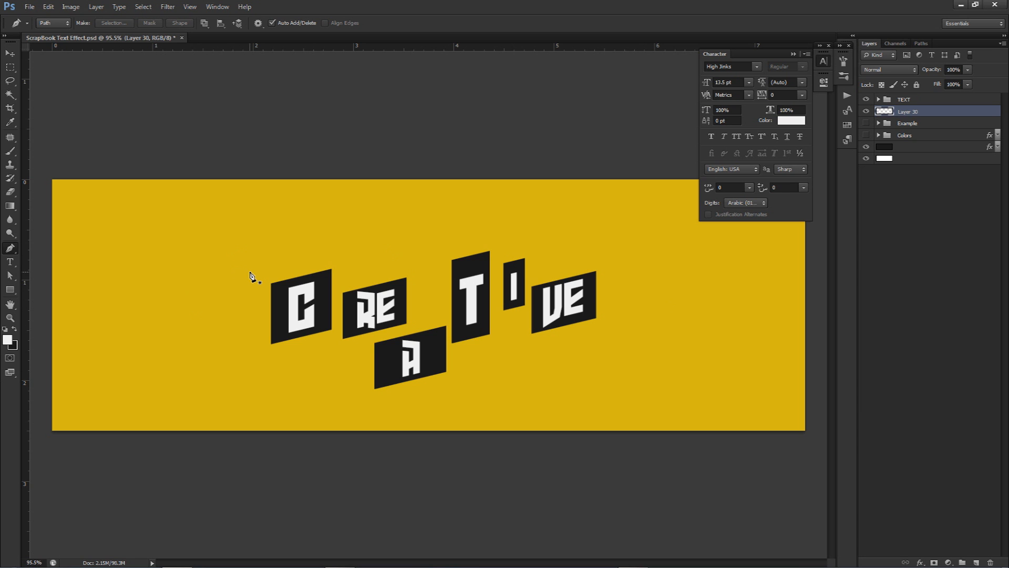
{"action": "scroll", "coordinate": [234, 281], "scroll_direction": "up", "scroll_amount": 5}
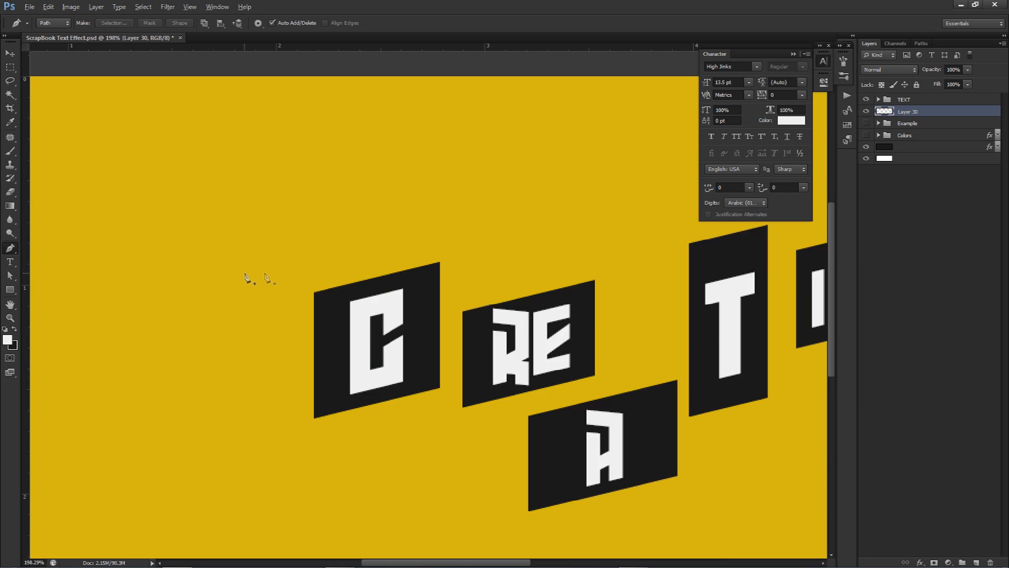
{"action": "left_click_drag", "start_coordinate": [491, 225], "coordinate": [298, 219]}
{"action": "left_click", "coordinate": [285, 210]}
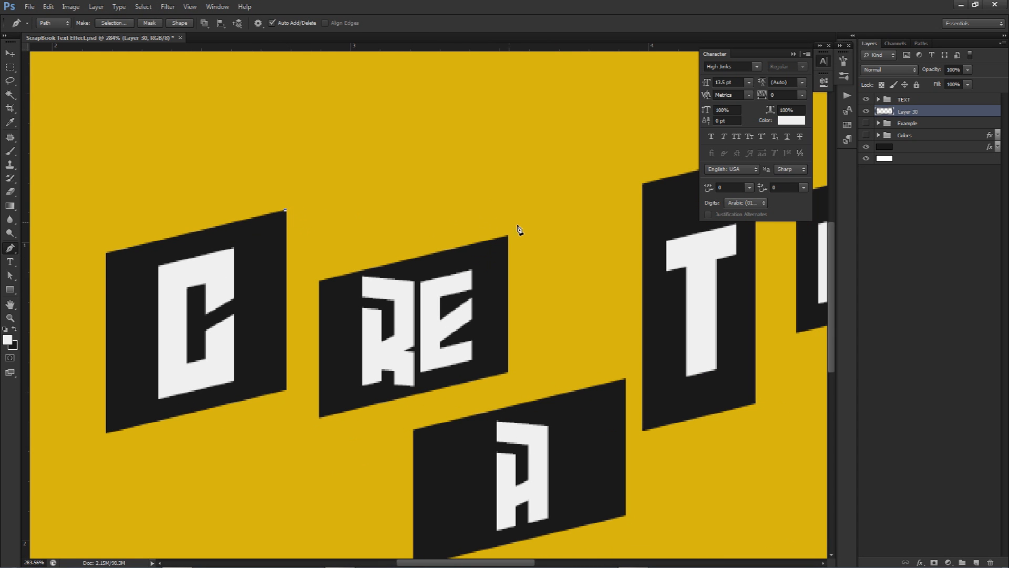
{"action": "left_click", "coordinate": [626, 379]}
{"action": "left_click_drag", "start_coordinate": [673, 333], "coordinate": [551, 320]}
{"action": "left_click", "coordinate": [628, 167]}
{"action": "right_click", "coordinate": [437, 255]}
{"action": "left_click", "coordinate": [447, 271]}
{"action": "left_click_drag", "start_coordinate": [318, 264], "coordinate": [606, 228]}
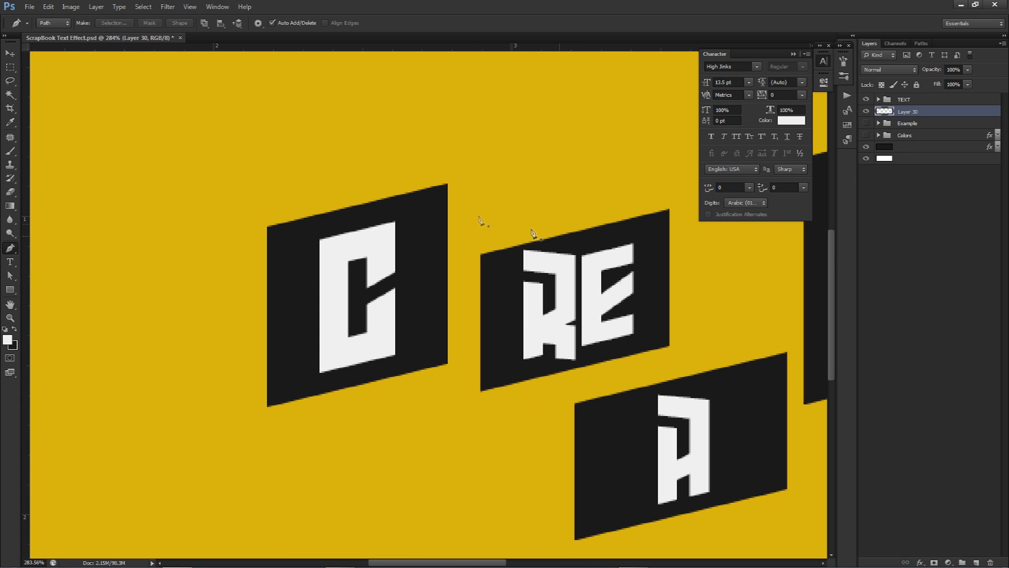
- Draw a closed slanted strip path from the C box's right corners, along its upper and lower edges, to beyond the canvas's left edge
{"action": "left_click", "coordinate": [446, 185]}
{"action": "scroll", "coordinate": [367, 280], "scroll_direction": "down", "scroll_amount": 5}
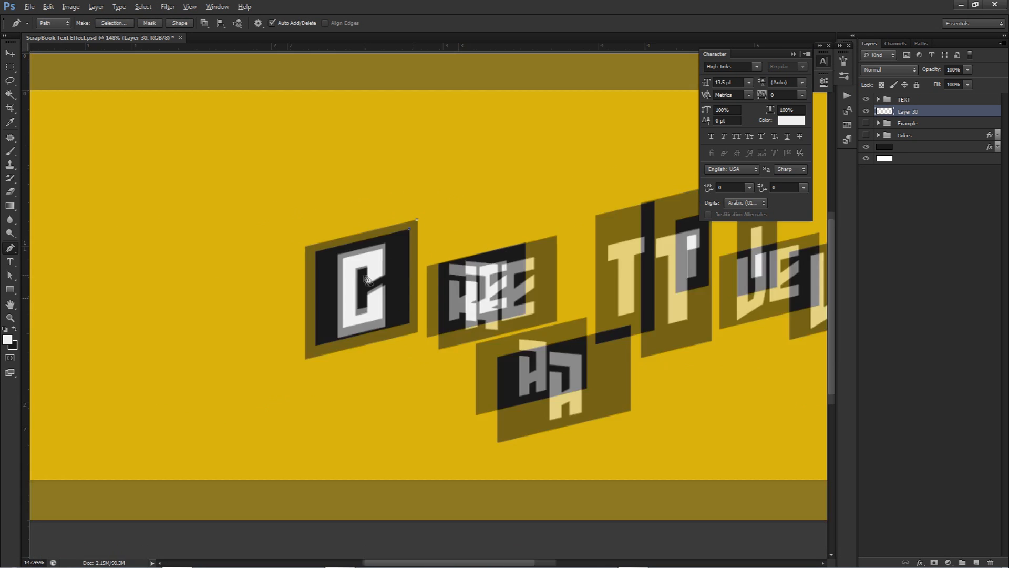
{"action": "scroll", "coordinate": [342, 249], "scroll_direction": "down", "scroll_amount": 2}
{"action": "left_click_drag", "start_coordinate": [263, 267], "coordinate": [396, 256]}
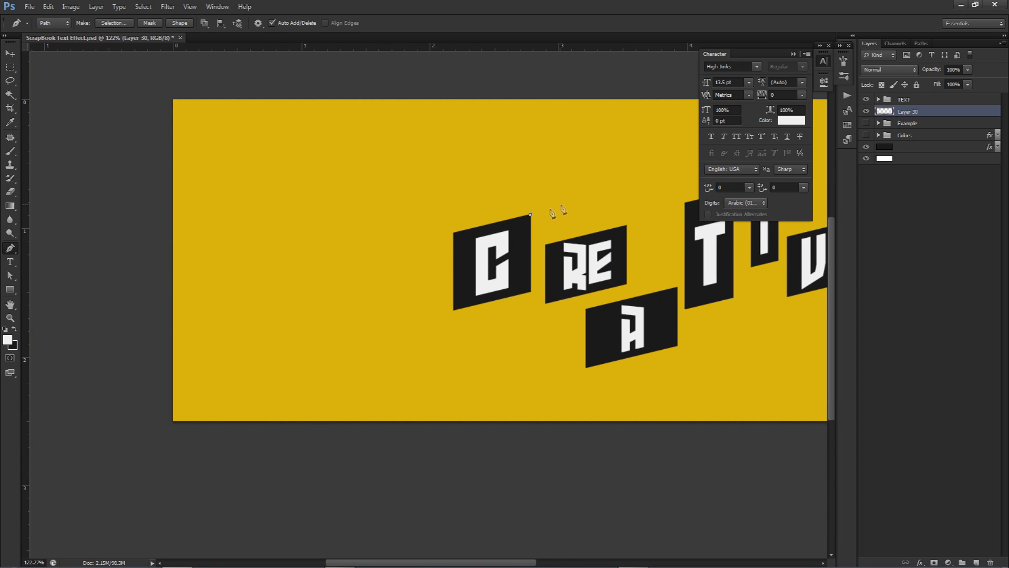
{"action": "left_click", "coordinate": [132, 308]}
{"action": "scroll", "coordinate": [494, 220], "scroll_direction": "up", "scroll_amount": 5}
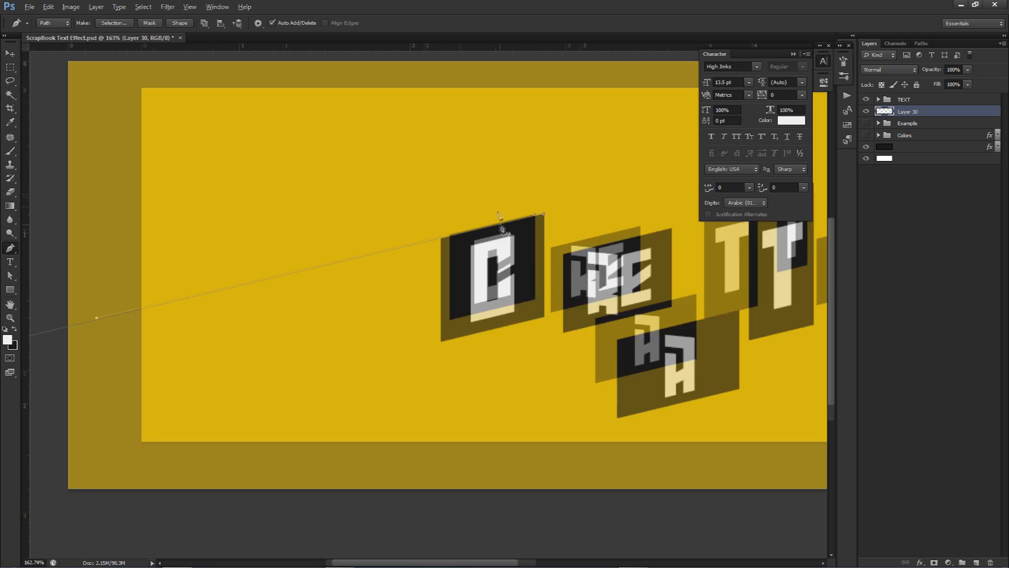
{"action": "scroll", "coordinate": [432, 256], "scroll_direction": "down", "scroll_amount": 5}
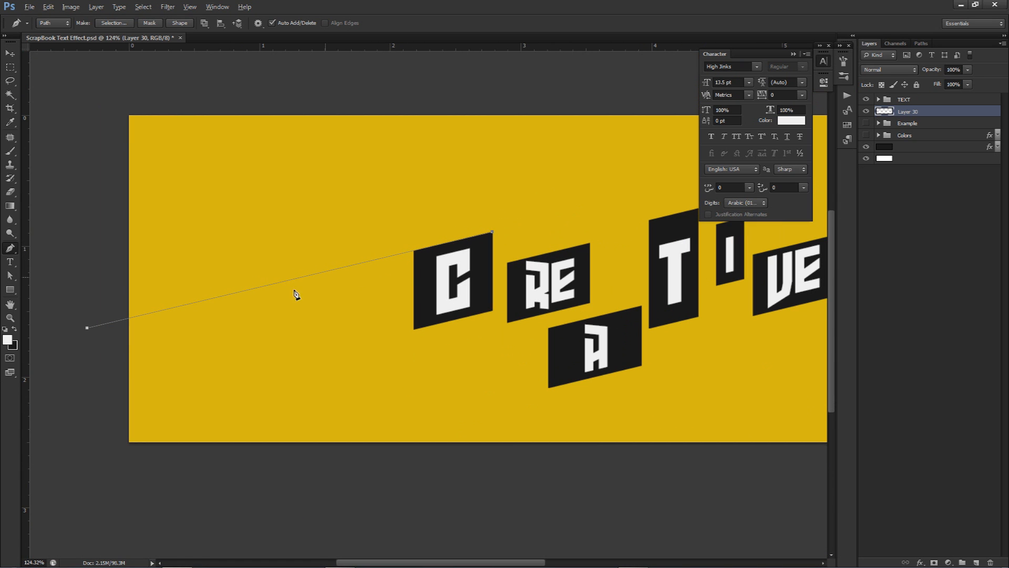
{"action": "left_click", "coordinate": [105, 392]}
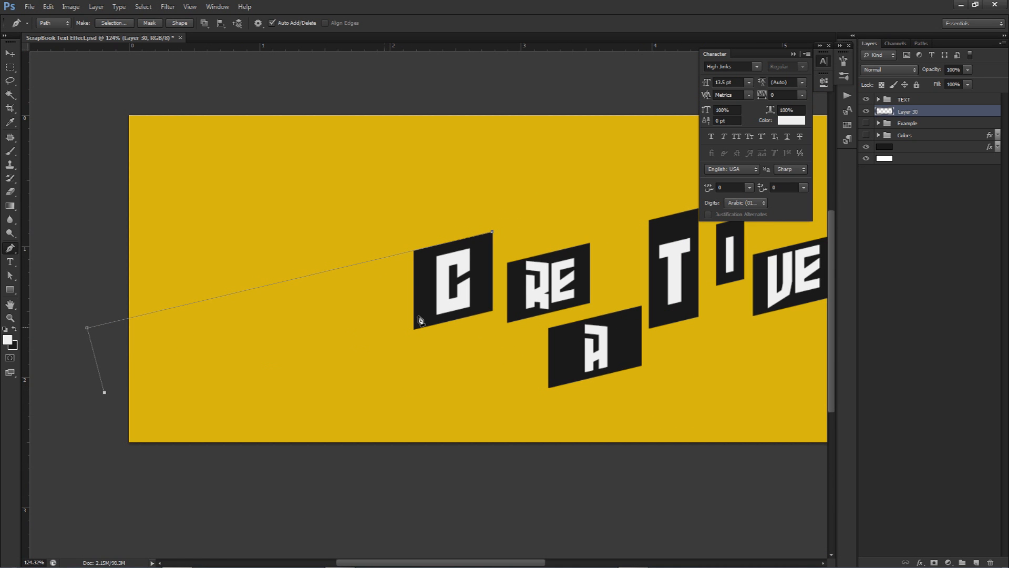
{"action": "left_click", "coordinate": [493, 311]}
{"action": "left_click_drag", "start_coordinate": [106, 393], "coordinate": [105, 406]}
- Fill the C strip path with light gray bababa and delete the path
{"action": "right_click", "coordinate": [544, 217]}
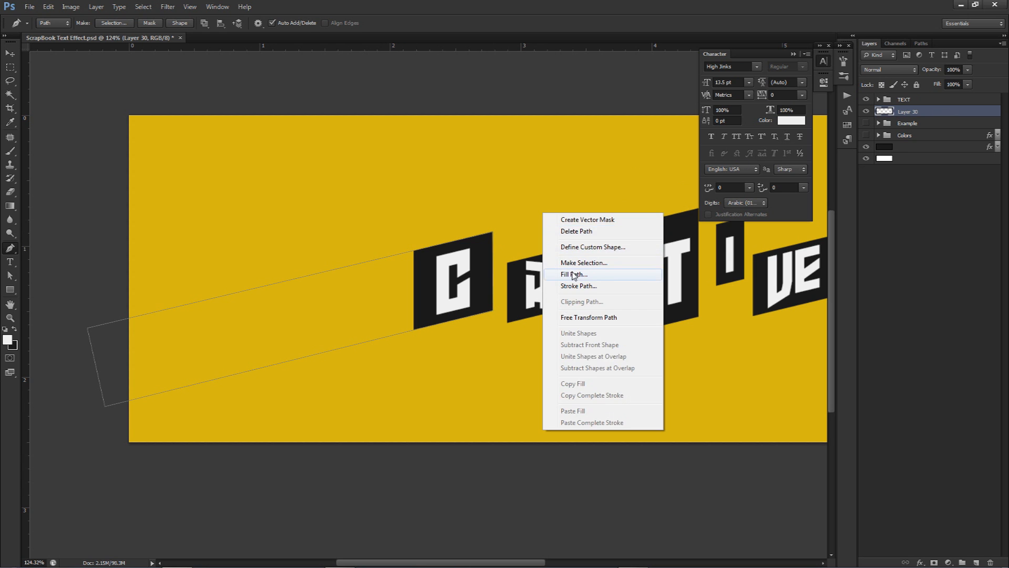
{"action": "left_click", "coordinate": [573, 274]}
{"action": "left_click", "coordinate": [544, 165]}
{"action": "left_click", "coordinate": [543, 192]}
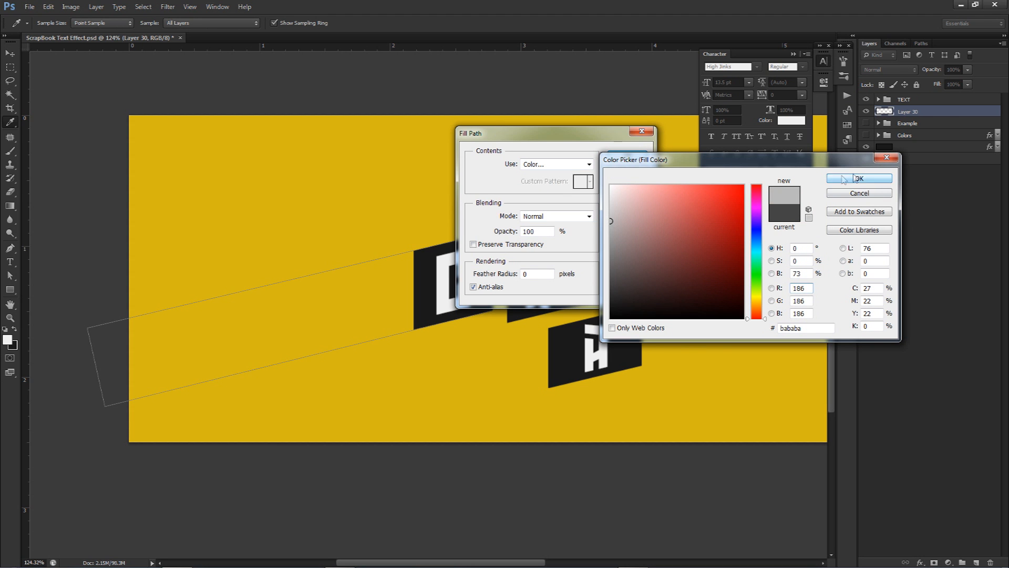
{"action": "left_click", "coordinate": [859, 179]}
{"action": "left_click", "coordinate": [627, 156]}
{"action": "right_click", "coordinate": [599, 219]}
{"action": "left_click", "coordinate": [626, 233]}
- Rename the light gray strip's layer as C and add a new layer above it
{"action": "double_click", "coordinate": [911, 112]}
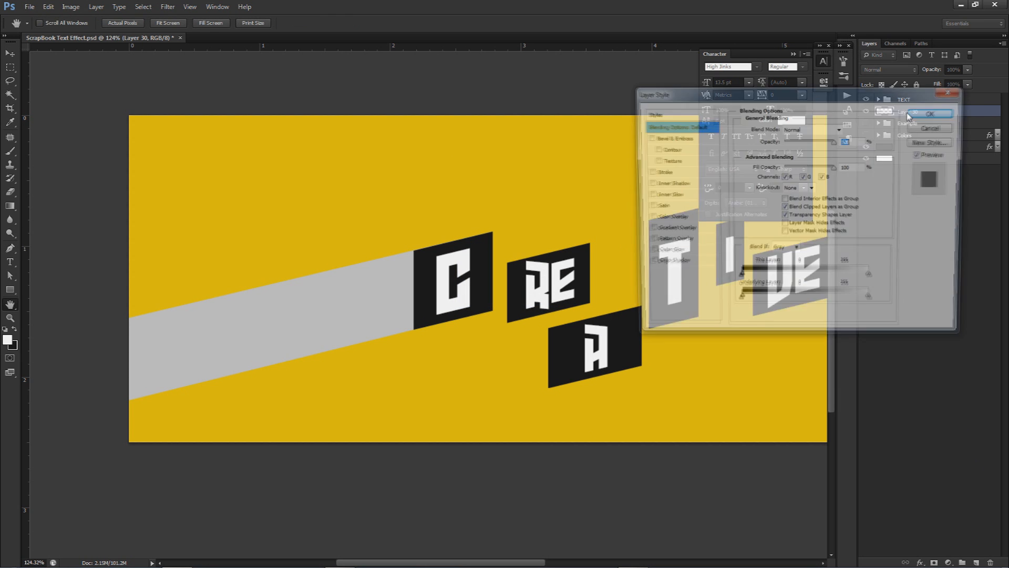
{"action": "left_click", "coordinate": [912, 112]}
{"action": "double_click", "coordinate": [912, 112]}
{"action": "type", "text": "C"}
{"action": "left_click", "coordinate": [977, 562]}
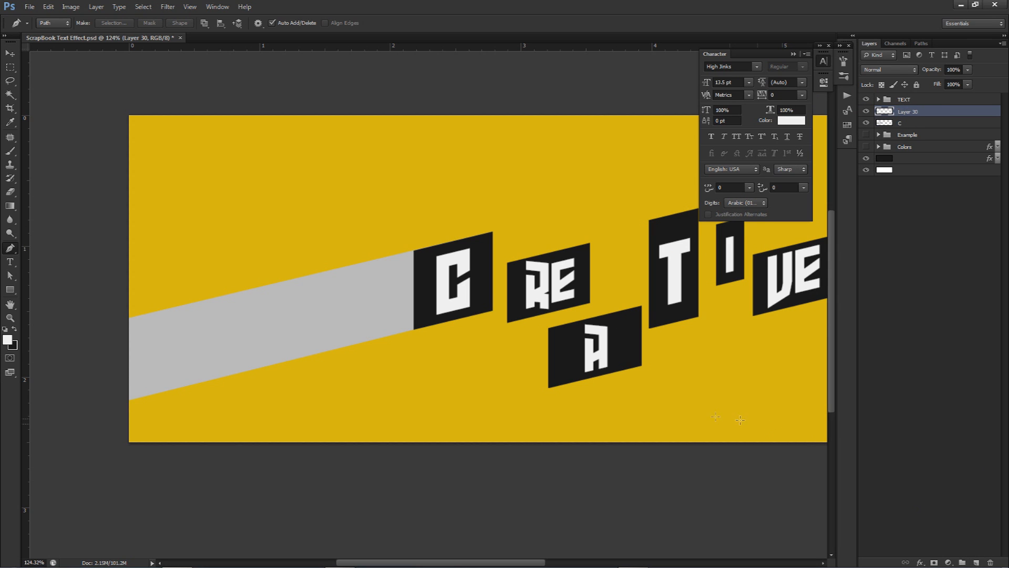
- Draw a closed slanted strip path from the RE box's right corners to beyond the canvas's left edge, refining the corner points
{"action": "left_click", "coordinate": [590, 243]}
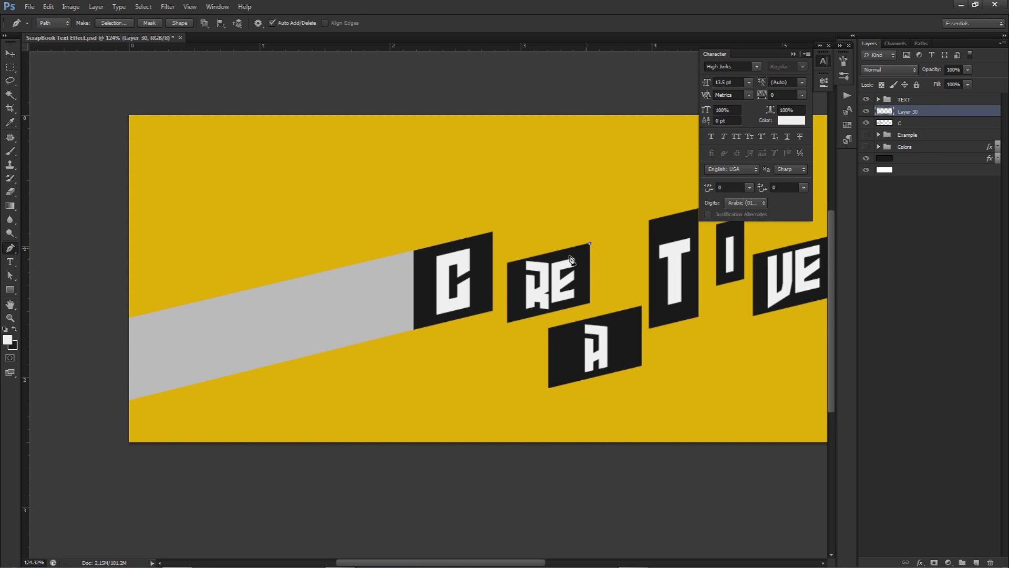
{"action": "left_click", "coordinate": [92, 361]}
{"action": "left_click", "coordinate": [113, 427]}
{"action": "left_click", "coordinate": [590, 303]}
{"action": "left_click_drag", "start_coordinate": [113, 426], "coordinate": [109, 415]}
{"action": "right_click", "coordinate": [624, 255]}
{"action": "key", "text": "Escape"}
{"action": "scroll", "coordinate": [594, 309], "scroll_direction": "up", "scroll_amount": 3}
{"action": "scroll", "coordinate": [595, 310], "scroll_direction": "up", "scroll_amount": 3}
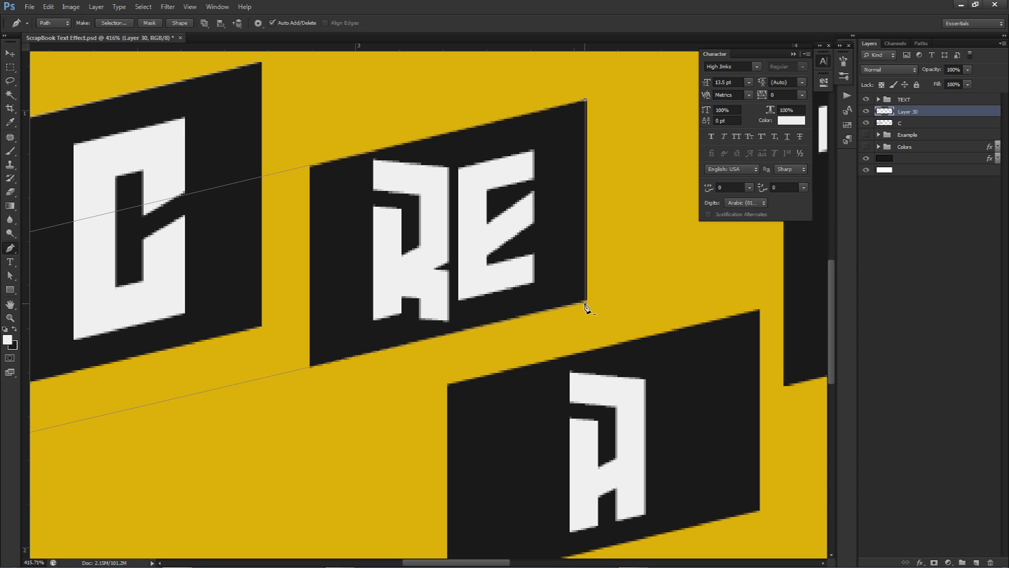
{"action": "left_click", "coordinate": [586, 303]}
{"action": "left_click", "coordinate": [586, 101]}
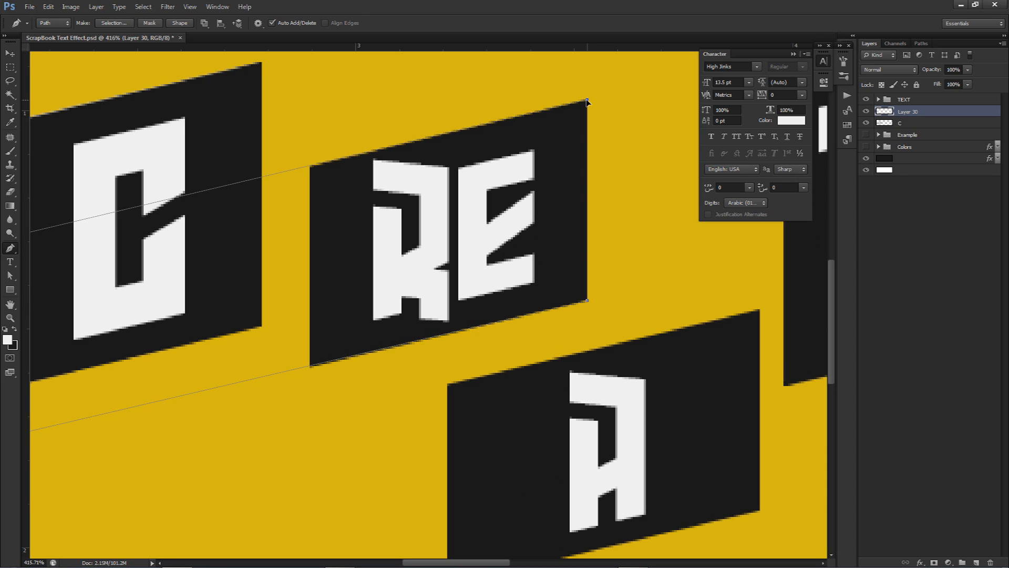
{"action": "scroll", "coordinate": [580, 204], "scroll_direction": "down", "scroll_amount": 5}
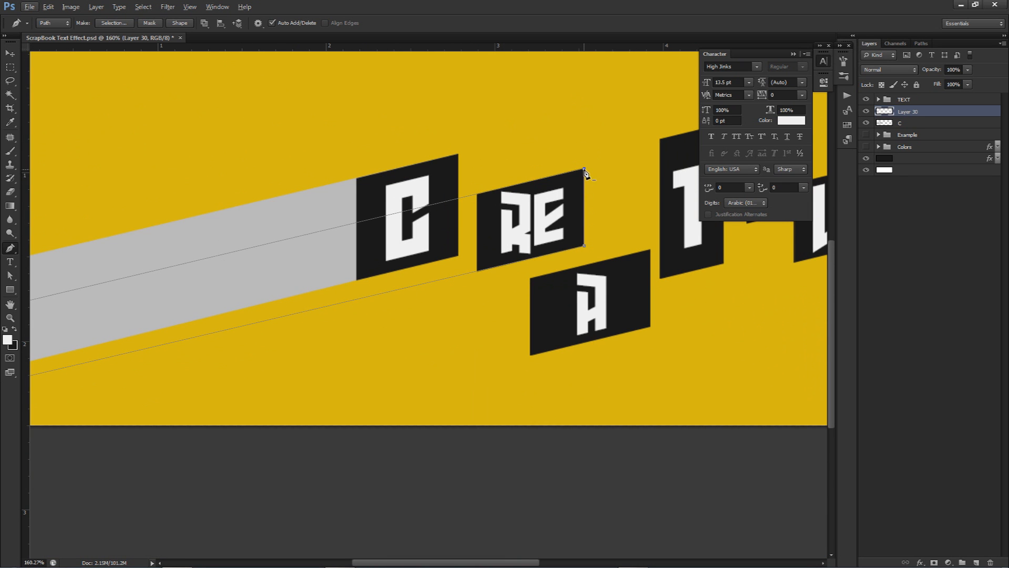
- Fill the RE strip path with a slightly darker gray than the C strip and delete the path
{"action": "right_click", "coordinate": [625, 231]}
{"action": "left_click", "coordinate": [650, 292]}
{"action": "left_click", "coordinate": [552, 164]}
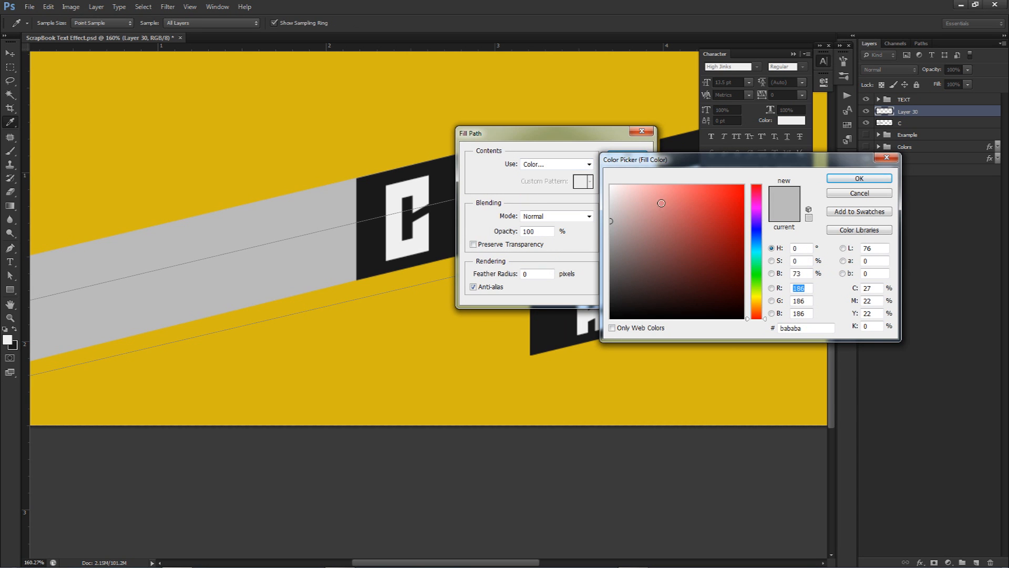
{"action": "left_click", "coordinate": [857, 179]}
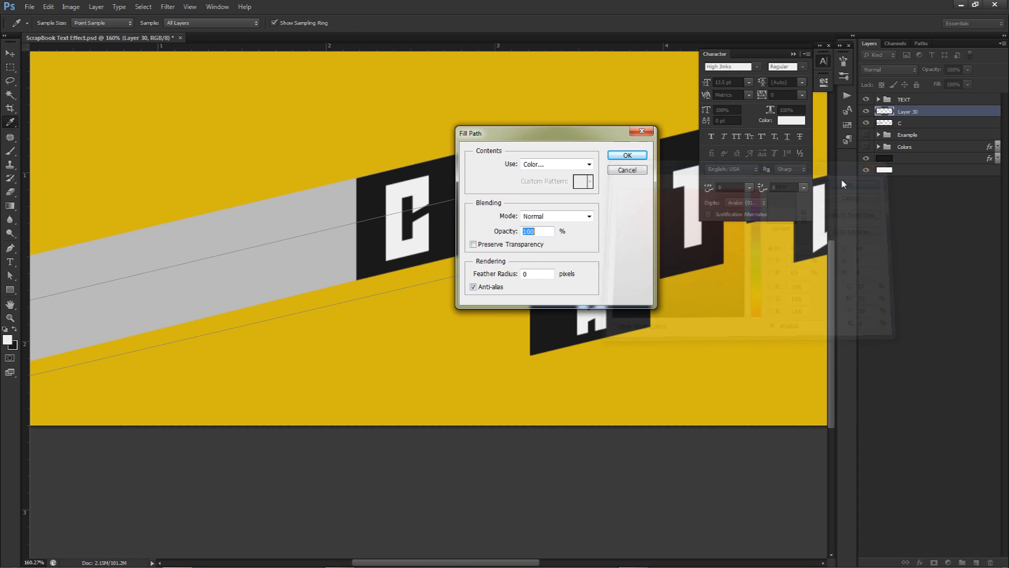
{"action": "left_click", "coordinate": [627, 156]}
{"action": "right_click", "coordinate": [616, 208]}
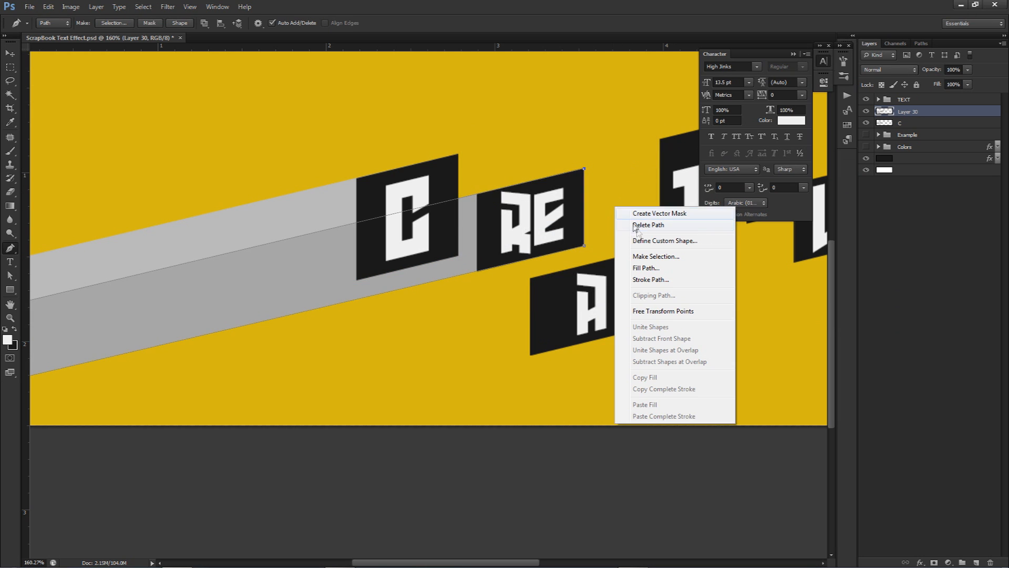
{"action": "left_click", "coordinate": [641, 225]}
- Compare the gray strips behind C and RE with the colored bands in the Example design by toggling visibility
{"action": "key", "text": "v"}
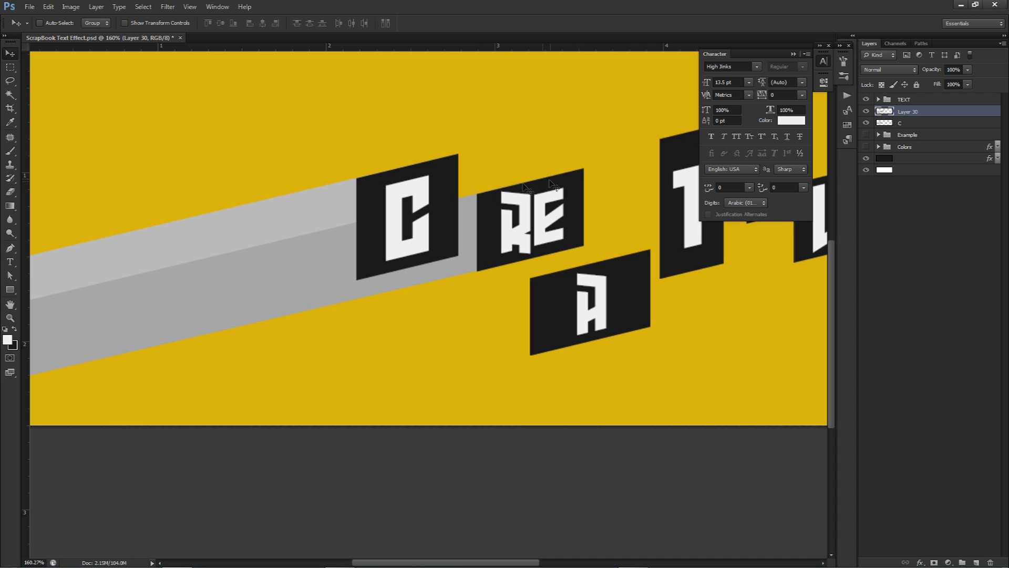
{"action": "left_click_drag", "start_coordinate": [866, 100], "coordinate": [864, 136]}
{"action": "left_click", "coordinate": [866, 135]}
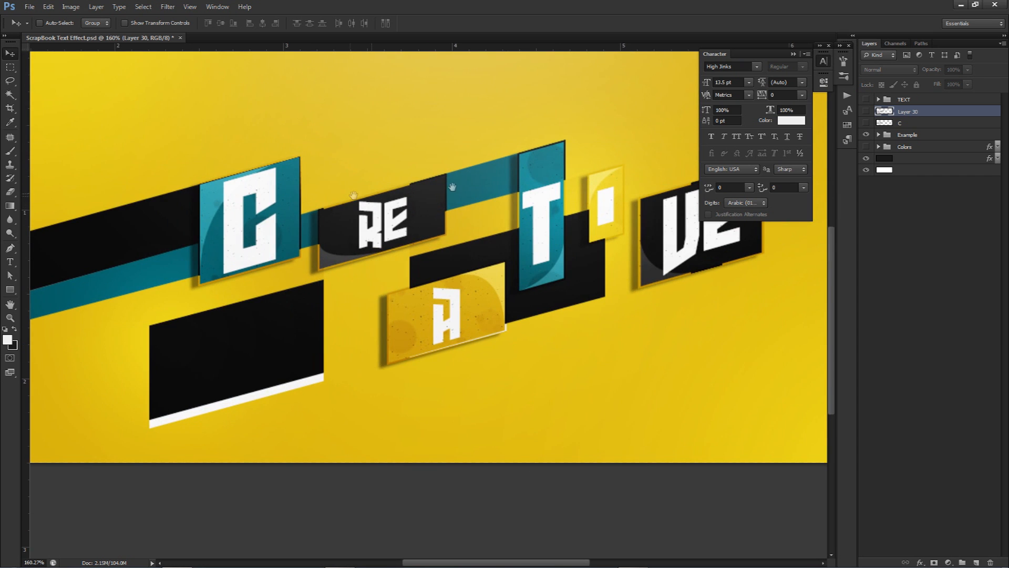
{"action": "left_click_drag", "start_coordinate": [607, 176], "coordinate": [480, 185]}
{"action": "left_click_drag", "start_coordinate": [674, 142], "coordinate": [867, 99]}
{"action": "left_click", "coordinate": [867, 123]}
{"action": "left_click", "coordinate": [867, 135]}
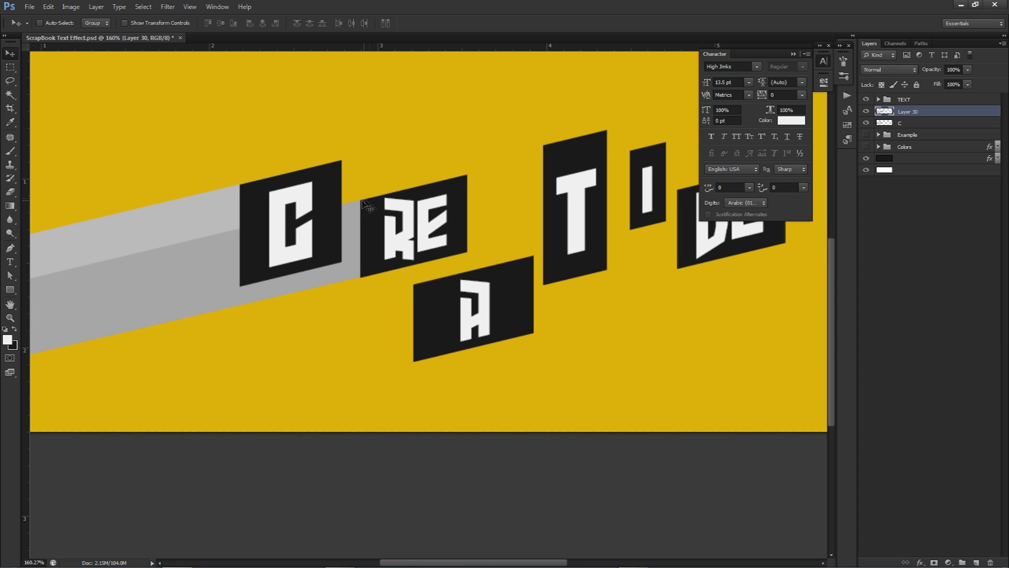
{"action": "scroll", "coordinate": [360, 200], "scroll_direction": "up", "scroll_amount": 4}
{"action": "scroll", "coordinate": [426, 204], "scroll_direction": "down", "scroll_amount": 5}
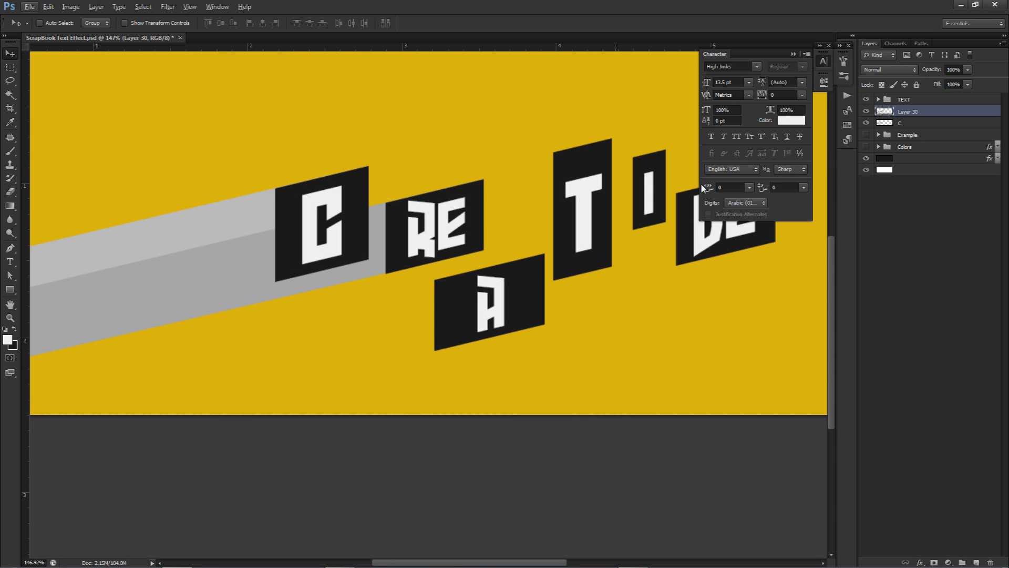
- Rename the second strip's layer as RE and add a new layer above it, ready for the Pen tool
{"action": "double_click", "coordinate": [908, 111]}
{"action": "type", "text": "re"}
{"action": "left_click", "coordinate": [977, 562]}
{"action": "key", "text": "p"}
- Draw a closed slanted strip path from the A box's right corners to beyond the canvas's left edge, following the box's slant
{"action": "scroll", "coordinate": [552, 273], "scroll_direction": "up", "scroll_amount": 3}
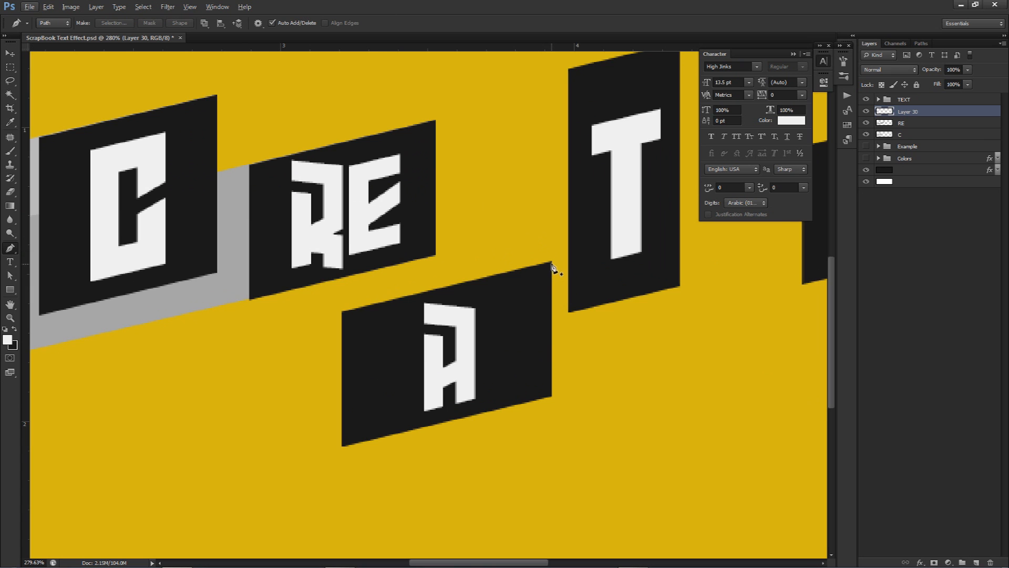
{"action": "left_click", "coordinate": [552, 262]}
{"action": "scroll", "coordinate": [552, 261], "scroll_direction": "down", "scroll_amount": 3}
{"action": "left_click_drag", "start_coordinate": [394, 273], "coordinate": [631, 232]}
{"action": "left_click", "coordinate": [130, 375]}
{"action": "left_click", "coordinate": [317, 398]}
{"action": "left_click_drag", "start_coordinate": [604, 342], "coordinate": [608, 274]}
{"action": "scroll", "coordinate": [547, 292], "scroll_direction": "up", "scroll_amount": 3}
{"action": "left_click", "coordinate": [548, 292]}
{"action": "scroll", "coordinate": [466, 339], "scroll_direction": "down", "scroll_amount": 2}
{"action": "left_click_drag", "start_coordinate": [142, 367], "coordinate": [128, 384]}
{"action": "left_click_drag", "start_coordinate": [582, 322], "coordinate": [384, 437]}
{"action": "left_click", "coordinate": [558, 260]}
- Fill the A strip path with a darker gray than the RE strip and delete the path
{"action": "right_click", "coordinate": [567, 260]}
{"action": "left_click", "coordinate": [599, 321]}
{"action": "left_click", "coordinate": [563, 164]}
{"action": "left_click", "coordinate": [540, 191]}
{"action": "left_click", "coordinate": [860, 178]}
{"action": "left_click", "coordinate": [627, 156]}
{"action": "right_click", "coordinate": [645, 197]}
{"action": "left_click", "coordinate": [678, 214]}
- Rename the third strip's layer as A and add a new layer above it
{"action": "double_click", "coordinate": [914, 112]}
{"action": "type", "text": "A"}
{"action": "left_click", "coordinate": [977, 562]}
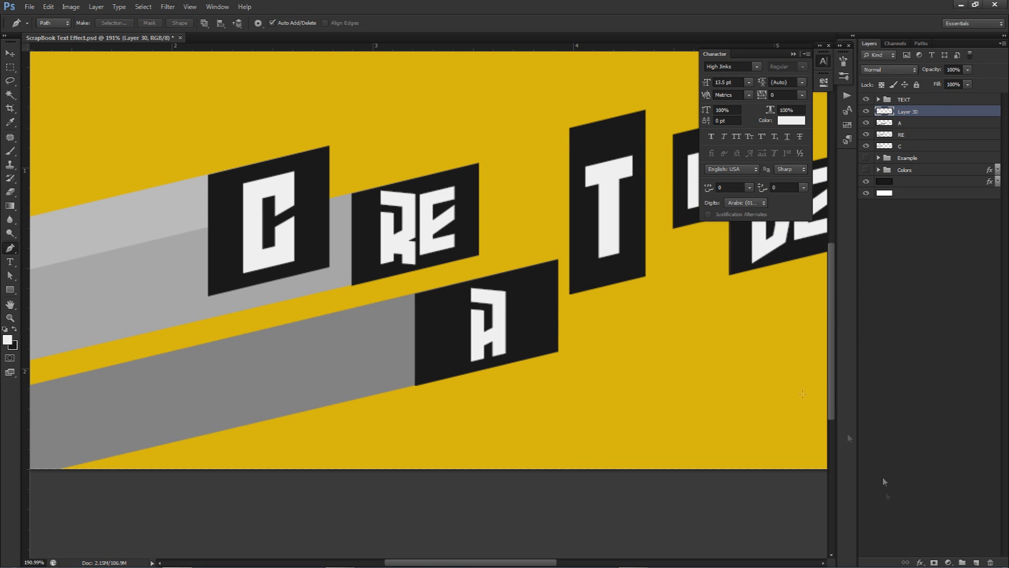
- Draw a closed slanted strip path from the T box's right corners to beyond the canvas's left edge
{"action": "left_click", "coordinate": [646, 110]}
{"action": "scroll", "coordinate": [508, 212], "scroll_direction": "down", "scroll_amount": 3}
{"action": "left_click", "coordinate": [51, 283]}
{"action": "left_click", "coordinate": [68, 373]}
{"action": "left_click", "coordinate": [586, 247]}
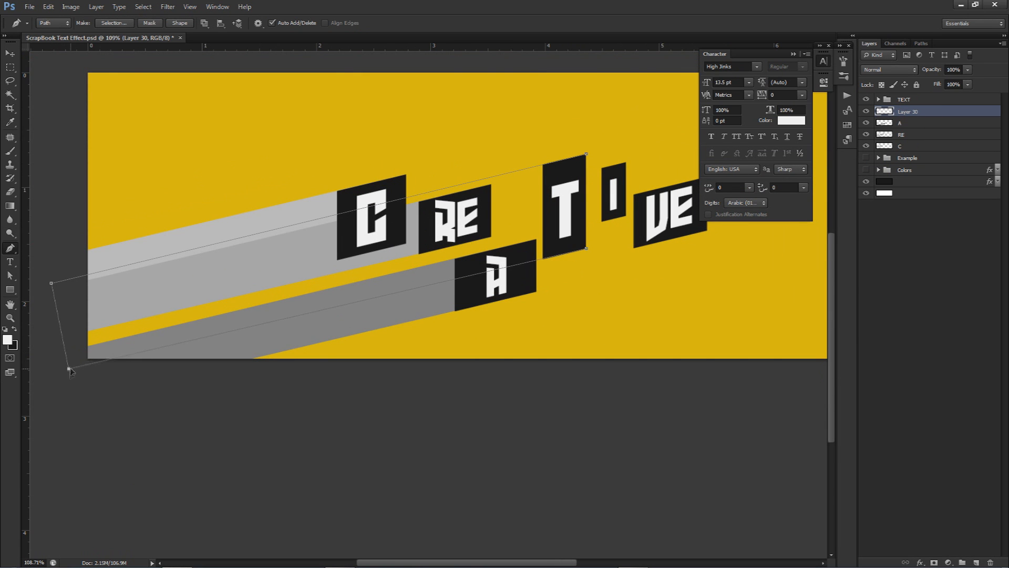
{"action": "left_click", "coordinate": [587, 154]}
- Fill the T strip path with a darker gray than the A strip and delete the path
{"action": "right_click", "coordinate": [582, 176]}
{"action": "left_click", "coordinate": [604, 236]}
{"action": "left_click", "coordinate": [615, 171]}
{"action": "right_click", "coordinate": [580, 183]}
{"action": "left_click", "coordinate": [604, 244]}
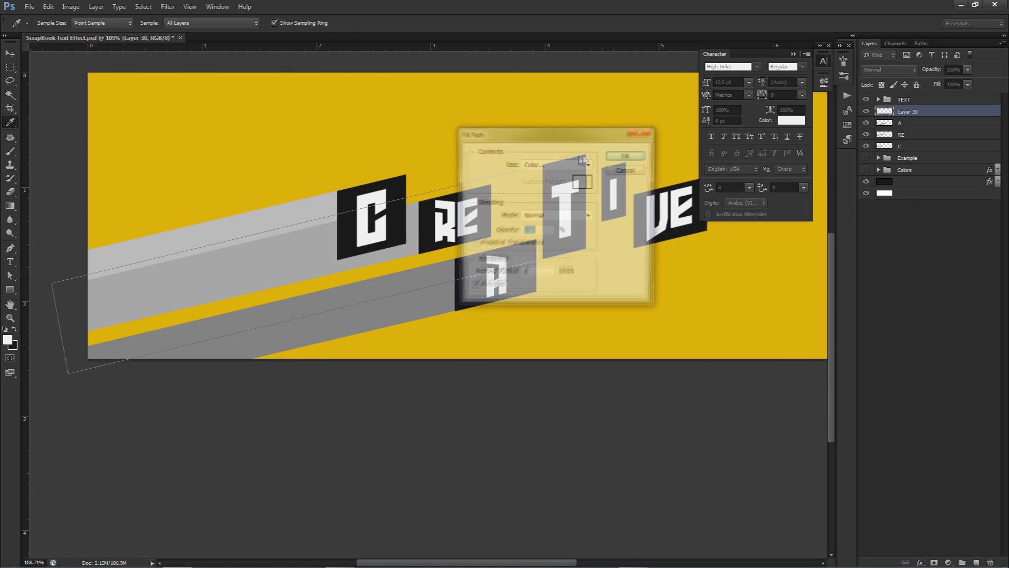
{"action": "left_click", "coordinate": [563, 164]}
{"action": "left_click", "coordinate": [541, 191]}
{"action": "left_click", "coordinate": [859, 179]}
{"action": "left_click", "coordinate": [628, 154]}
{"action": "right_click", "coordinate": [666, 207]}
{"action": "left_click", "coordinate": [706, 225]}
- Rename the fourth strip's layer as T and add a new layer above it
{"action": "double_click", "coordinate": [907, 111]}
{"action": "type", "text": "T"}
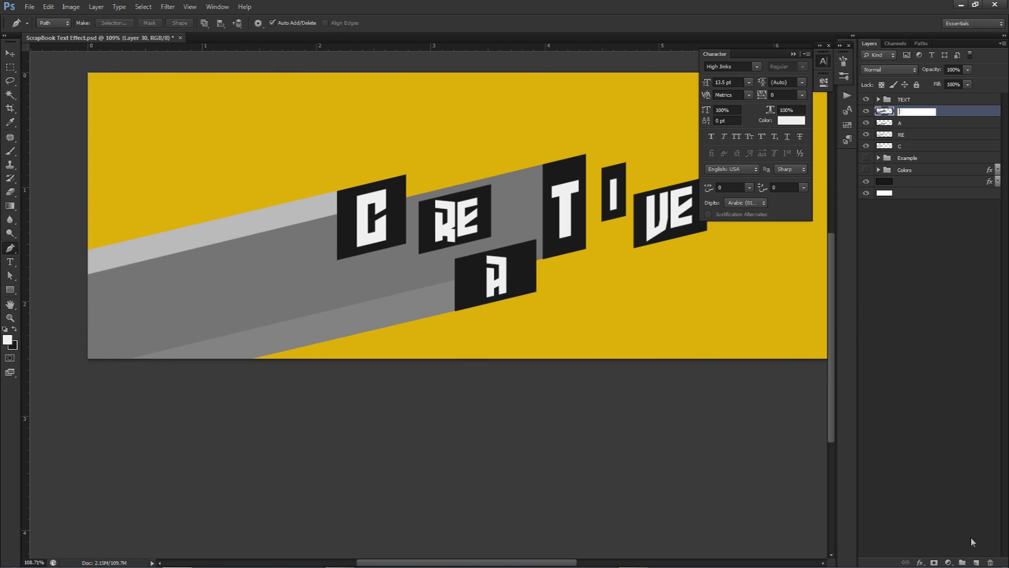
{"action": "left_click", "coordinate": [976, 562]}
- Draw a closed slanted strip path from the I box's right corners past the canvas's left edge and fill it with a darker gray
{"action": "scroll", "coordinate": [626, 161], "scroll_direction": "up", "scroll_amount": 5}
{"action": "left_click", "coordinate": [628, 176]}
{"action": "scroll", "coordinate": [621, 190], "scroll_direction": "down", "scroll_amount": 5}
{"action": "left_click", "coordinate": [55, 359]}
{"action": "scroll", "coordinate": [601, 216], "scroll_direction": "up", "scroll_amount": 10}
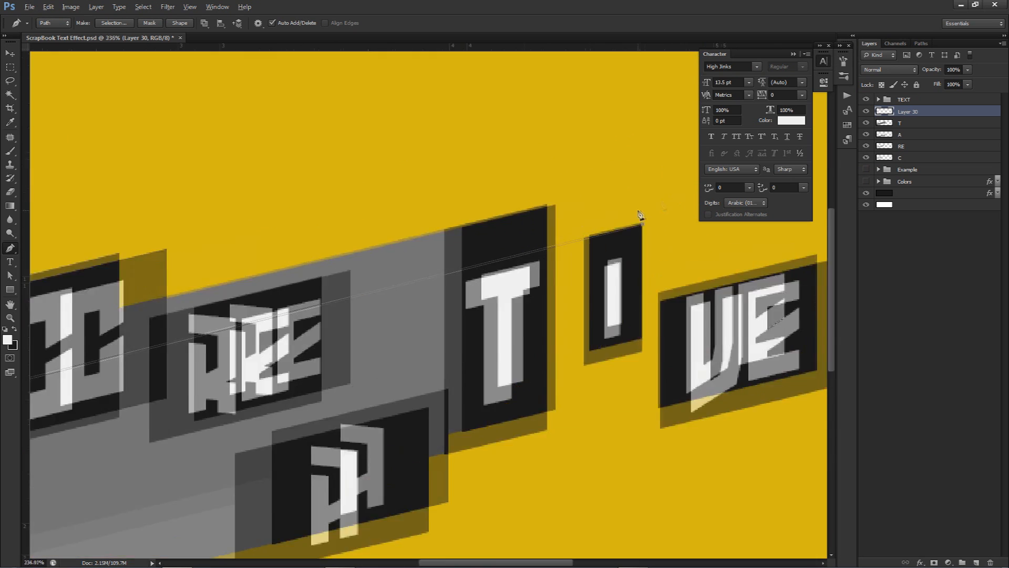
{"action": "scroll", "coordinate": [652, 236], "scroll_direction": "down", "scroll_amount": 8}
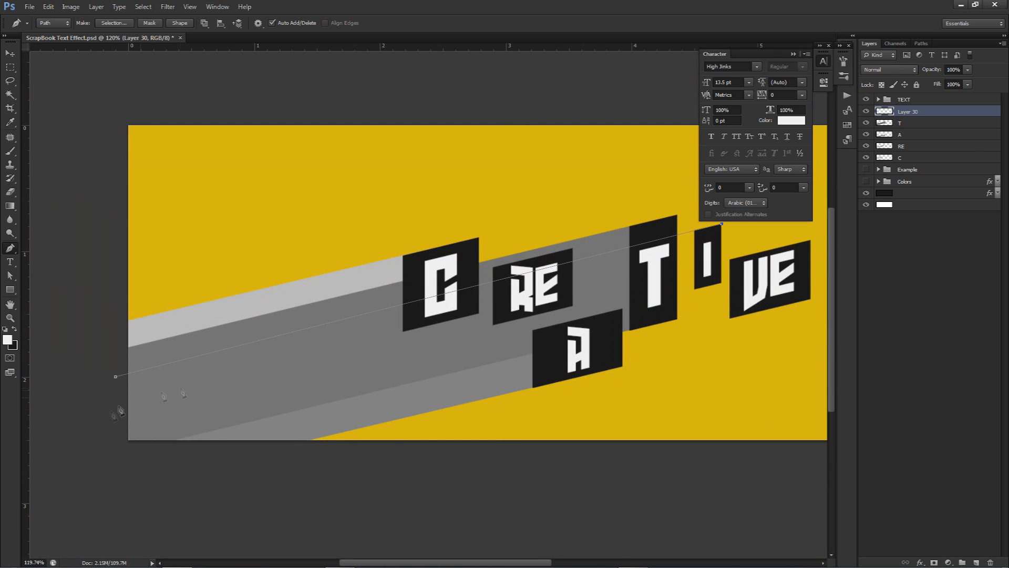
{"action": "scroll", "coordinate": [740, 281], "scroll_direction": "up", "scroll_amount": 6}
{"action": "left_click", "coordinate": [674, 294]}
{"action": "scroll", "coordinate": [746, 310], "scroll_direction": "down", "scroll_amount": 6}
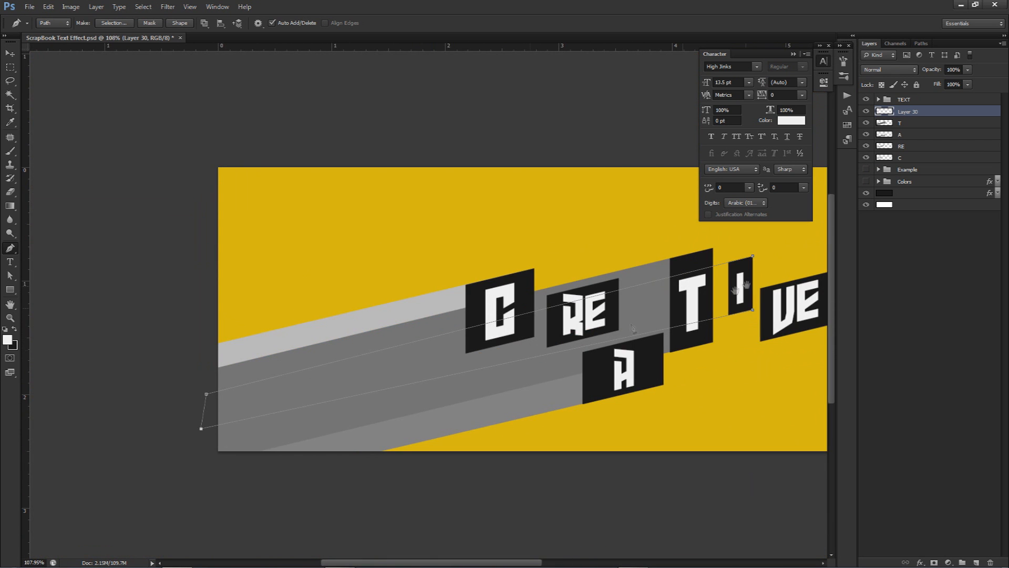
{"action": "left_click", "coordinate": [754, 256]}
{"action": "left_click_drag", "start_coordinate": [756, 263], "coordinate": [587, 281]}
{"action": "right_click", "coordinate": [604, 273]}
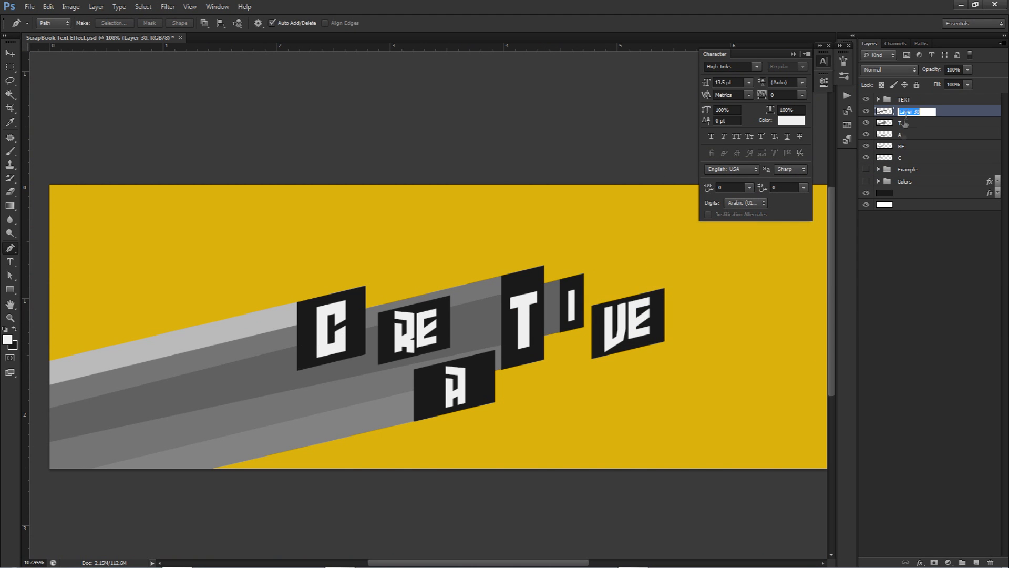
- Rename the I strip's layer as i and add a new layer above it named ve
{"action": "double_click", "coordinate": [913, 112]}
{"action": "type", "text": "ve"}
{"action": "key", "text": "Return"}
- Draw a closed slanted strip path from the VE box's right corners past the canvas's left edge and fill it with the darkest gray
{"action": "scroll", "coordinate": [716, 280], "scroll_direction": "up", "scroll_amount": 7}
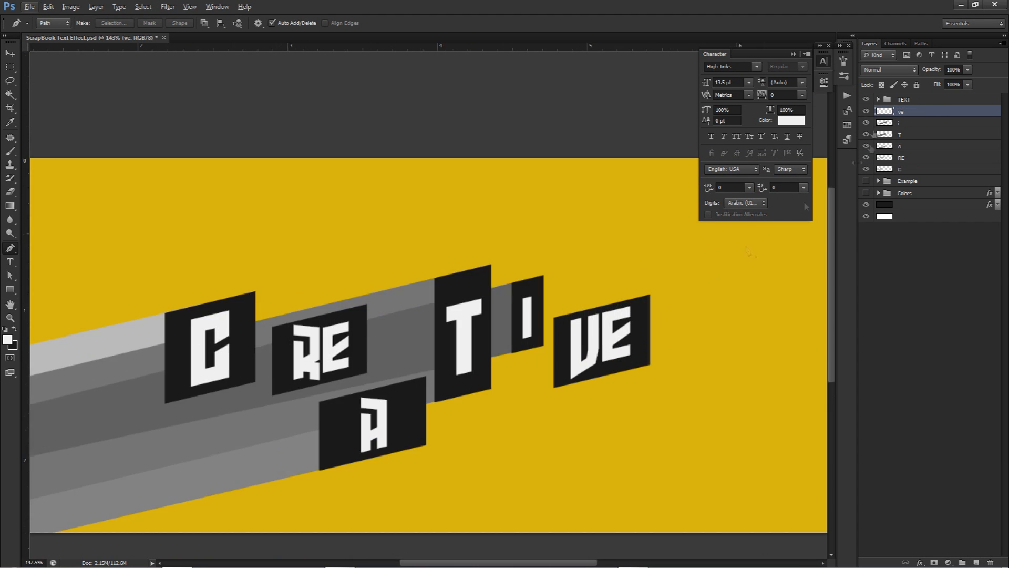
{"action": "left_click", "coordinate": [642, 303]}
{"action": "scroll", "coordinate": [560, 396], "scroll_direction": "down", "scroll_amount": 4}
{"action": "scroll", "coordinate": [557, 400], "scroll_direction": "down", "scroll_amount": 6}
{"action": "left_click_drag", "start_coordinate": [557, 400], "coordinate": [703, 281]}
{"action": "left_click", "coordinate": [81, 401]}
{"action": "left_click", "coordinate": [136, 438]}
{"action": "left_click", "coordinate": [736, 299]}
{"action": "left_click_drag", "start_coordinate": [135, 439], "coordinate": [136, 444]}
{"action": "scroll", "coordinate": [727, 296], "scroll_direction": "up", "scroll_amount": 6}
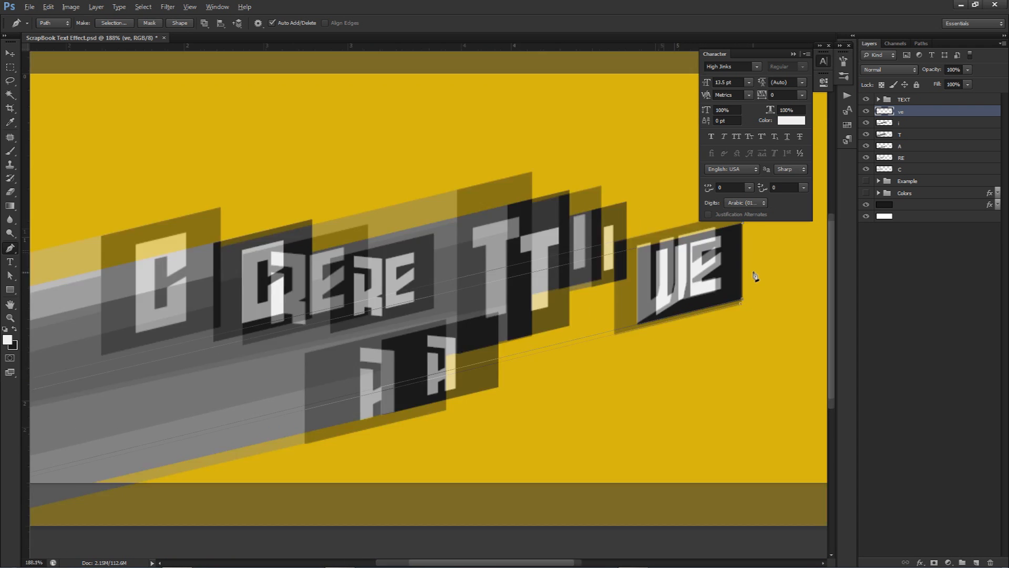
{"action": "scroll", "coordinate": [735, 329], "scroll_direction": "up", "scroll_amount": 3}
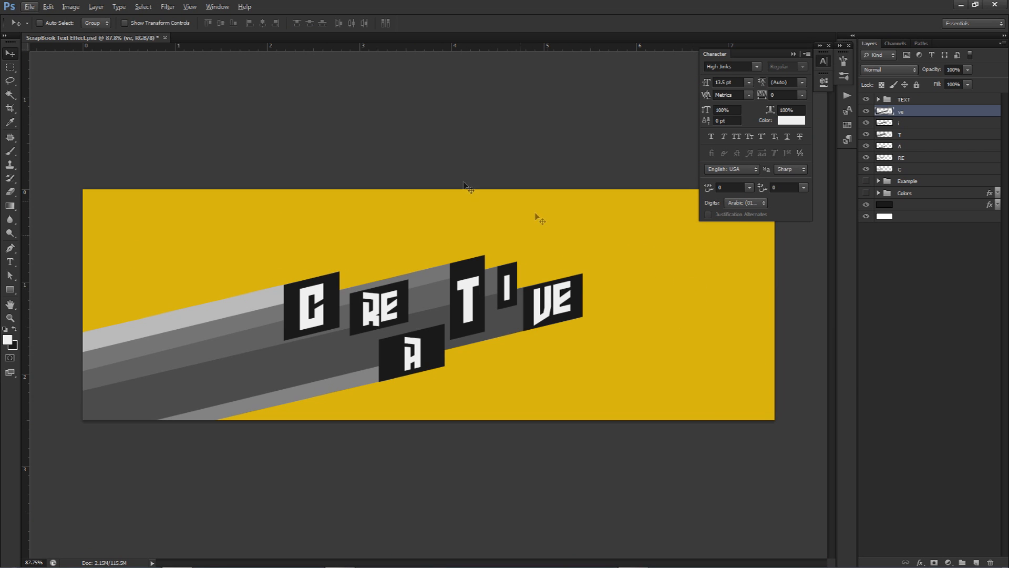
- Inspect how the strips line up with the letter boxes and briefly compare with the Example group
{"action": "key", "text": "ctrl+plus"}
{"action": "scroll", "coordinate": [451, 280], "scroll_direction": "up", "scroll_amount": 2}
{"action": "scroll", "coordinate": [525, 249], "scroll_direction": "up", "scroll_amount": 9}
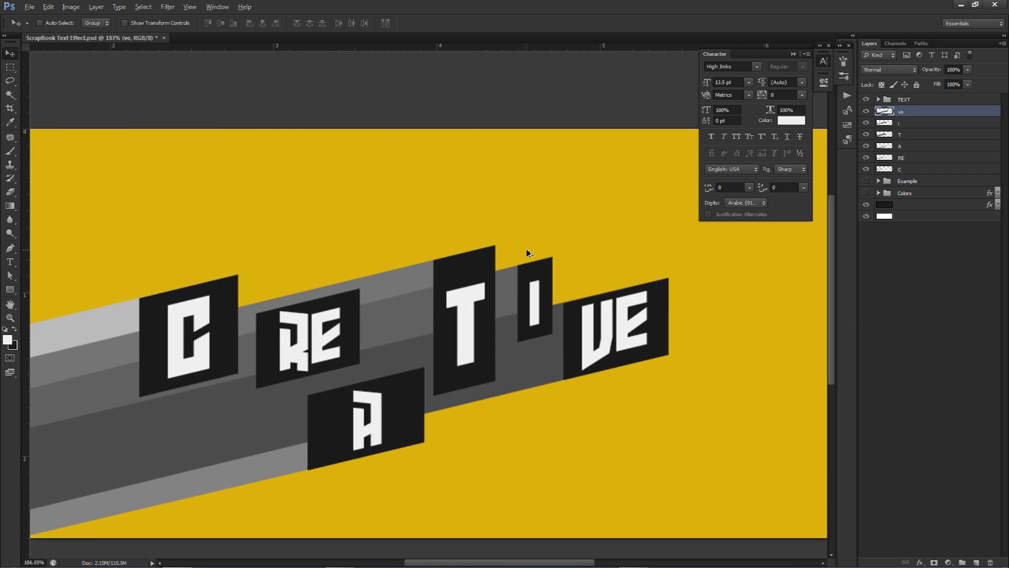
{"action": "scroll", "coordinate": [575, 264], "scroll_direction": "up", "scroll_amount": 1}
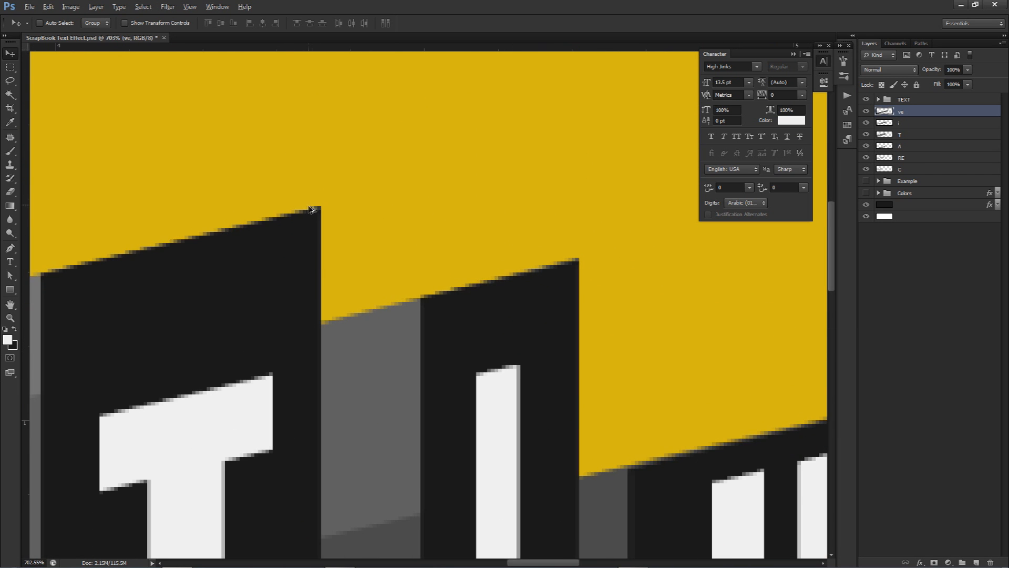
{"action": "scroll", "coordinate": [427, 226], "scroll_direction": "down", "scroll_amount": 6}
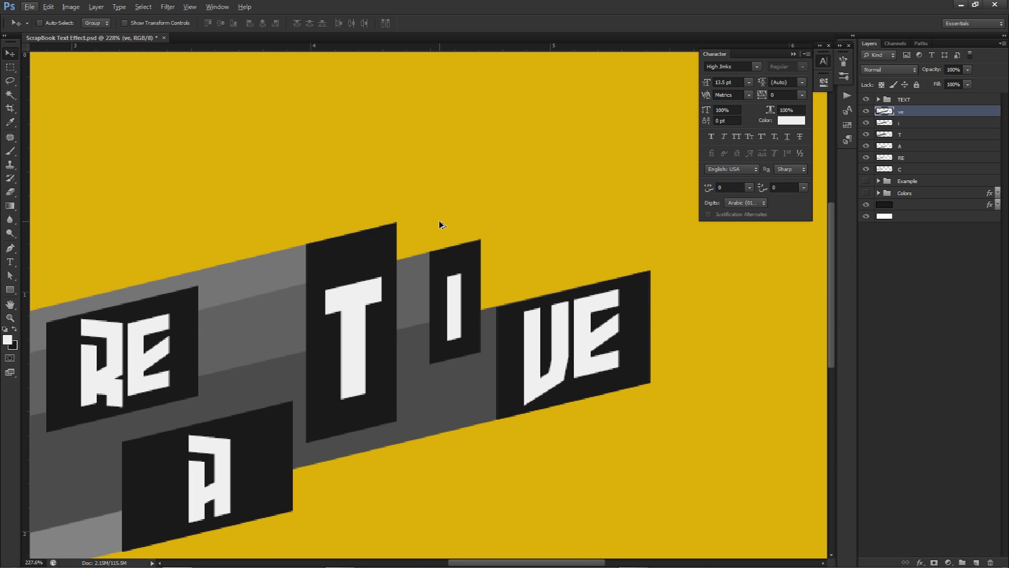
{"action": "scroll", "coordinate": [440, 231], "scroll_direction": "down", "scroll_amount": 4}
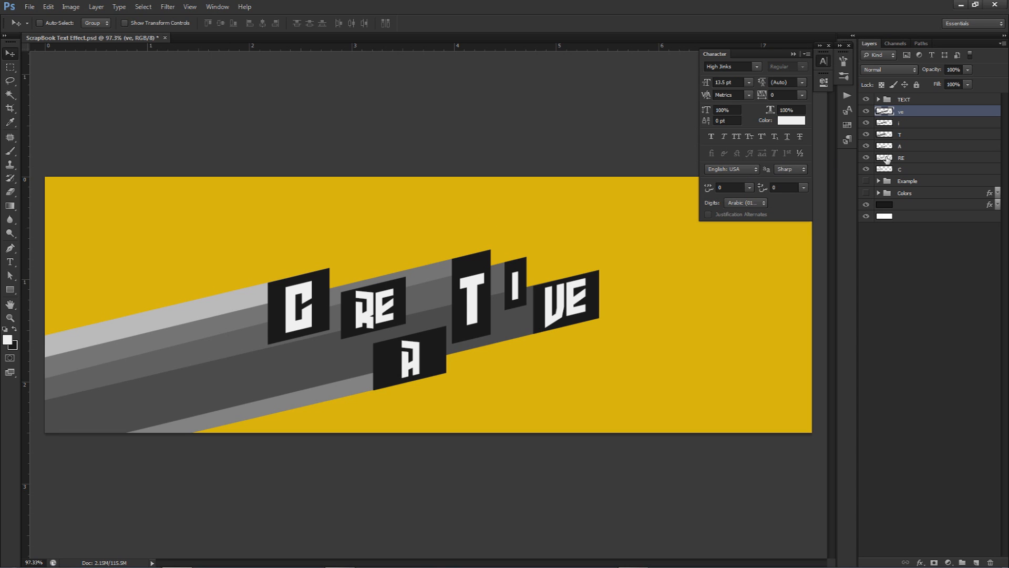
{"action": "left_click", "coordinate": [866, 181]}
{"action": "left_click", "coordinate": [866, 181]}
- Show the Colors group and set the foreground color to the teal swatch, 10787c
{"action": "left_click", "coordinate": [866, 193]}
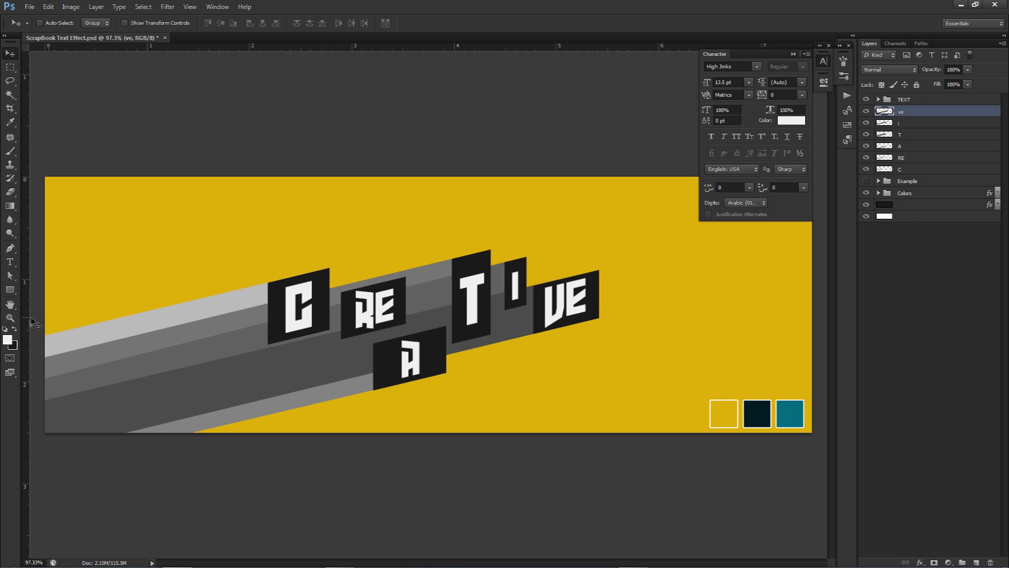
{"action": "left_click", "coordinate": [8, 339]}
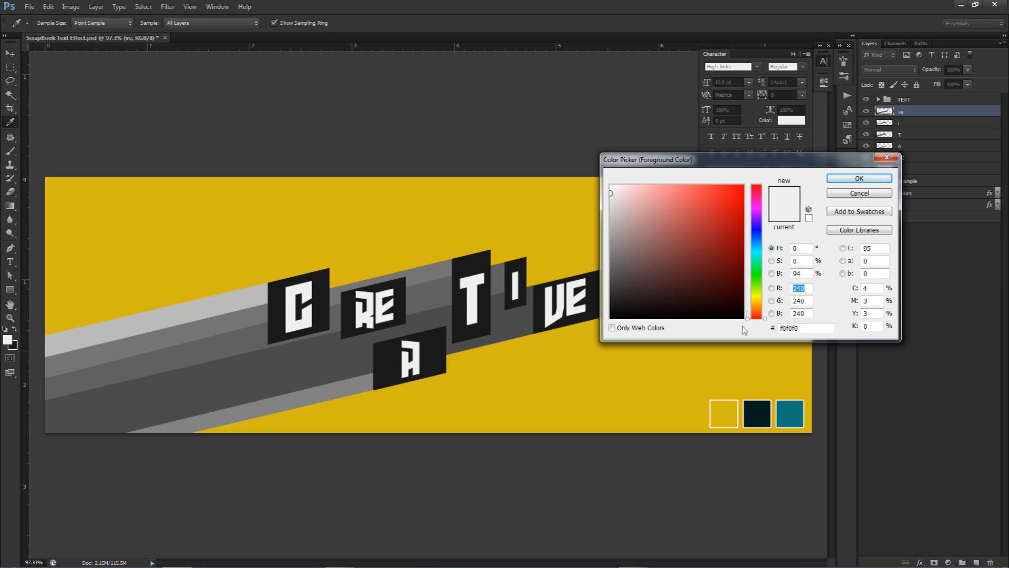
{"action": "left_click", "coordinate": [724, 416]}
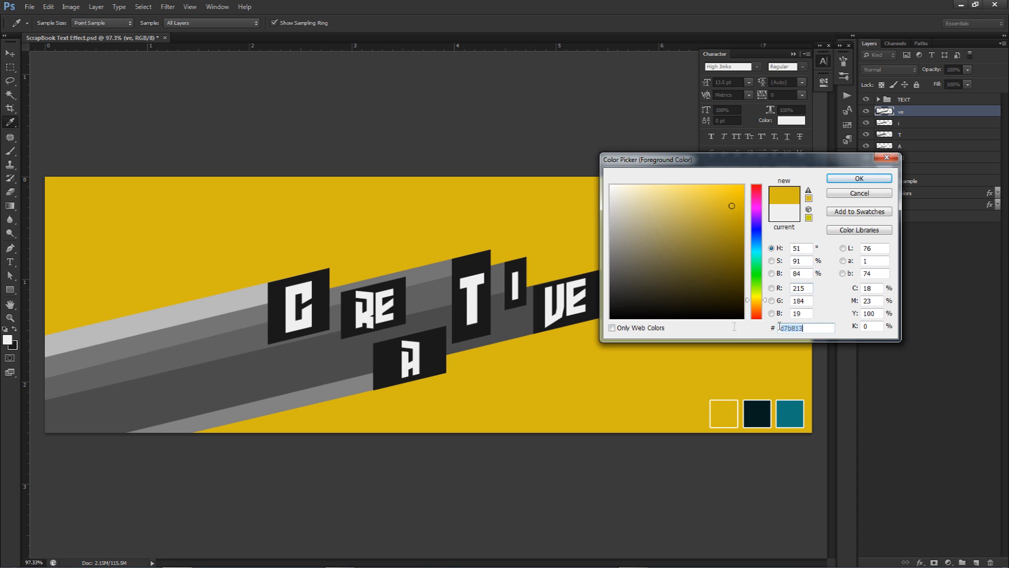
{"action": "left_click", "coordinate": [818, 329]}
{"action": "left_click", "coordinate": [791, 415]}
{"action": "left_click_drag", "start_coordinate": [812, 330], "coordinate": [745, 327]}
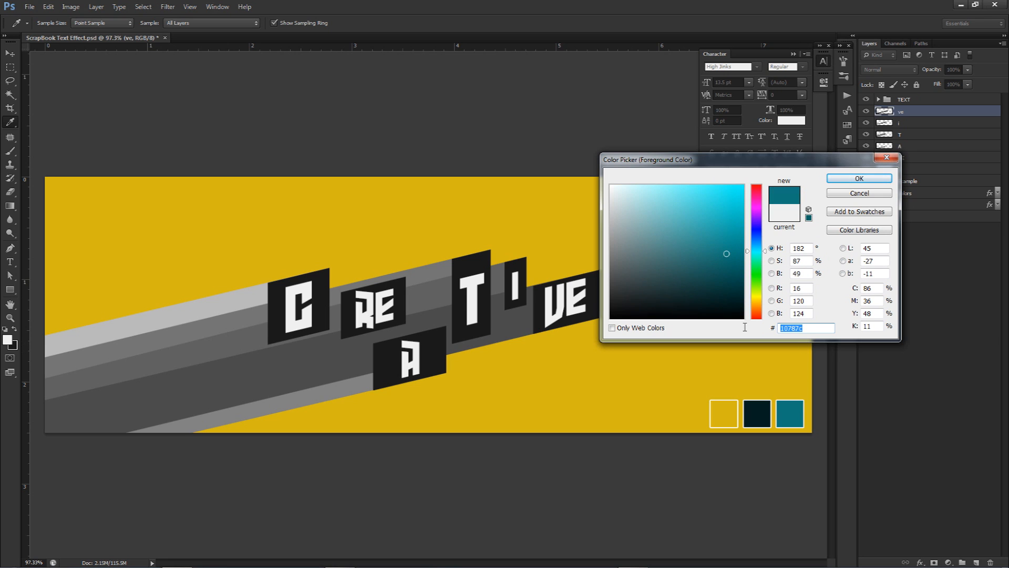
{"action": "left_click", "coordinate": [816, 328]}
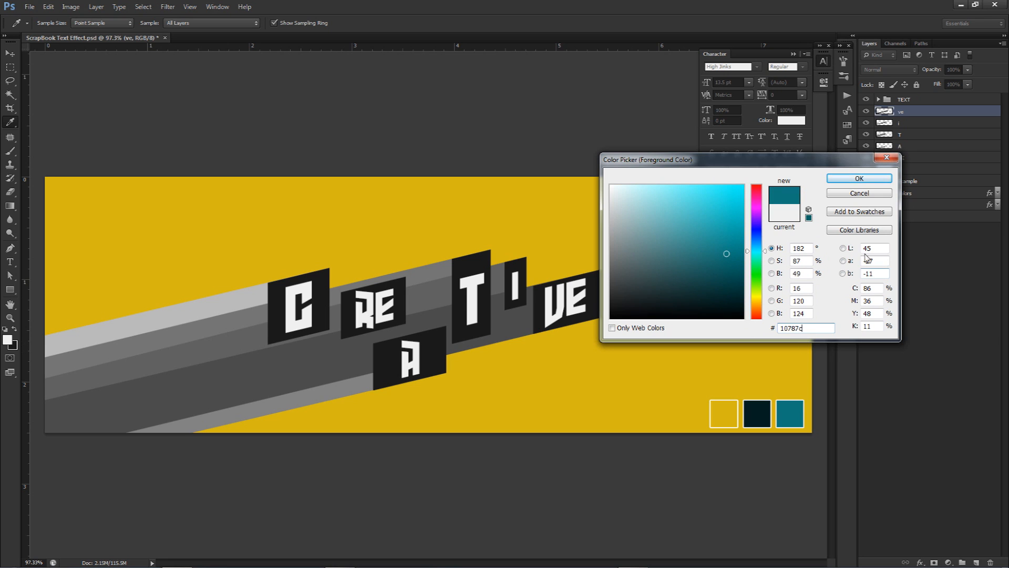
{"action": "left_click", "coordinate": [859, 180]}
{"action": "key", "text": "v"}
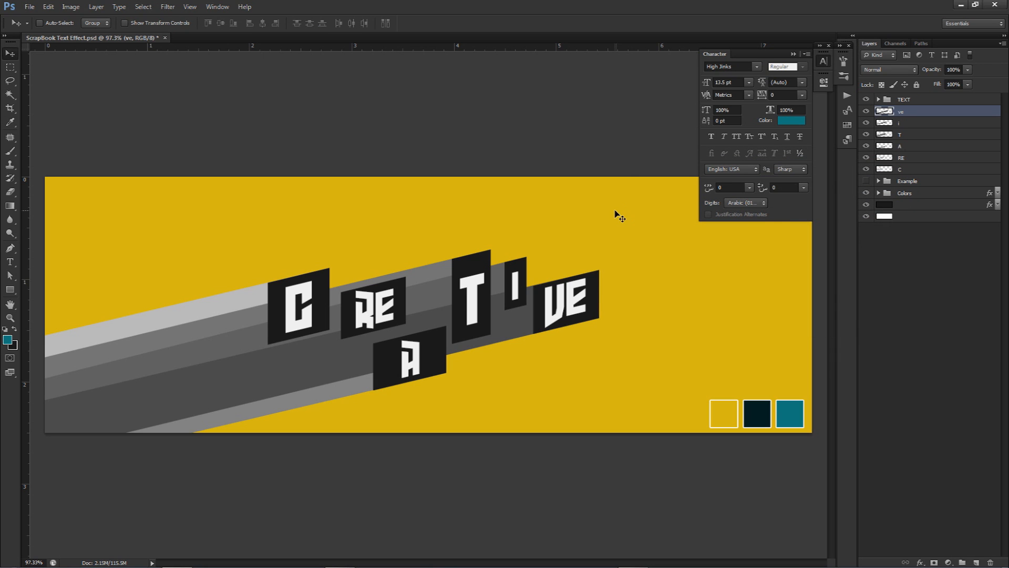
- Expand the TEXT group and give the C BOX layer a color overlay sampled from the teal swatch, 10787c
{"action": "left_click", "coordinate": [879, 99]}
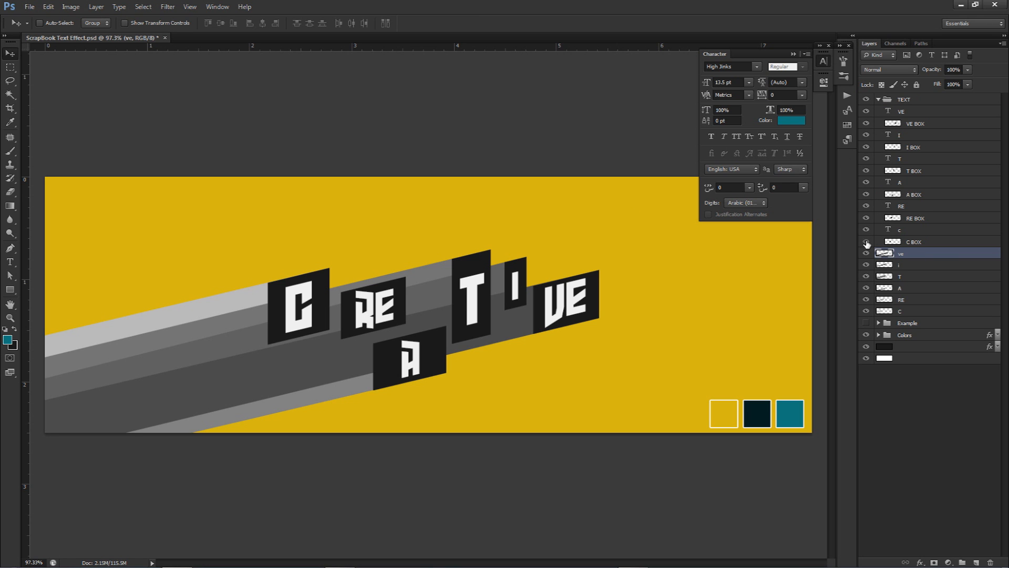
{"action": "double_click", "coordinate": [946, 241]}
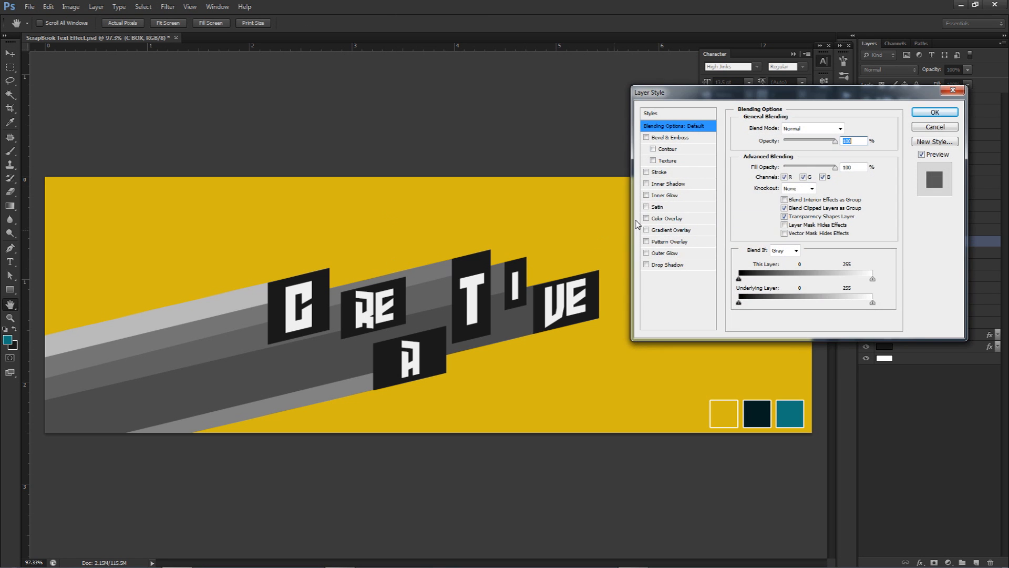
{"action": "left_click_drag", "start_coordinate": [740, 104], "coordinate": [628, 97]}
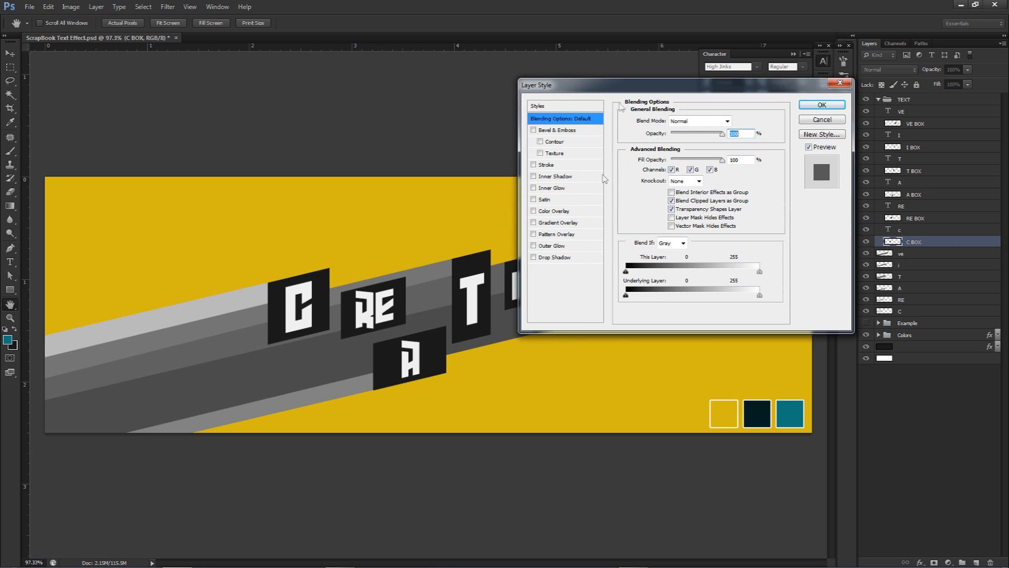
{"action": "left_click", "coordinate": [551, 211]}
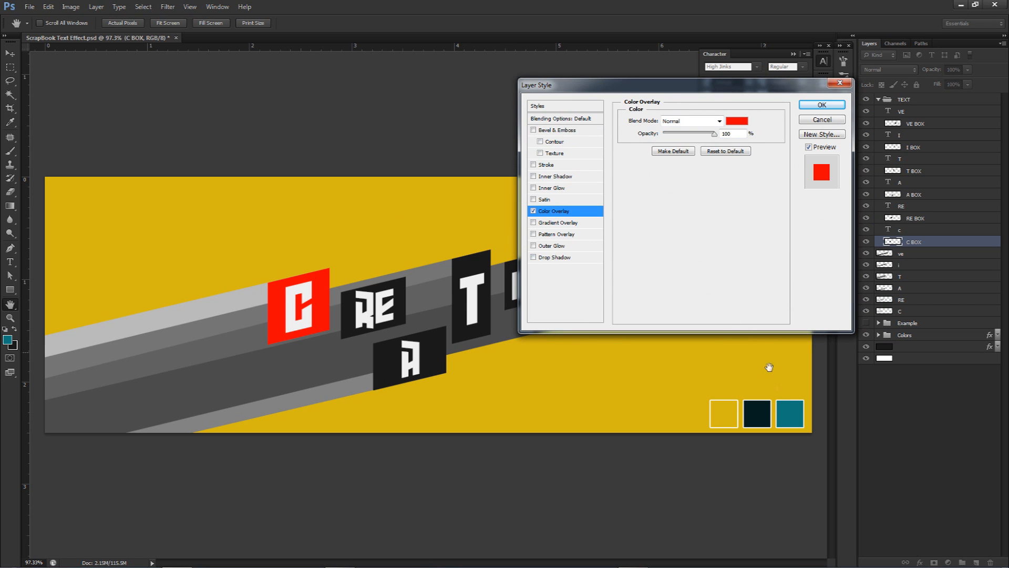
{"action": "left_click", "coordinate": [736, 121]}
{"action": "left_click", "coordinate": [788, 406]}
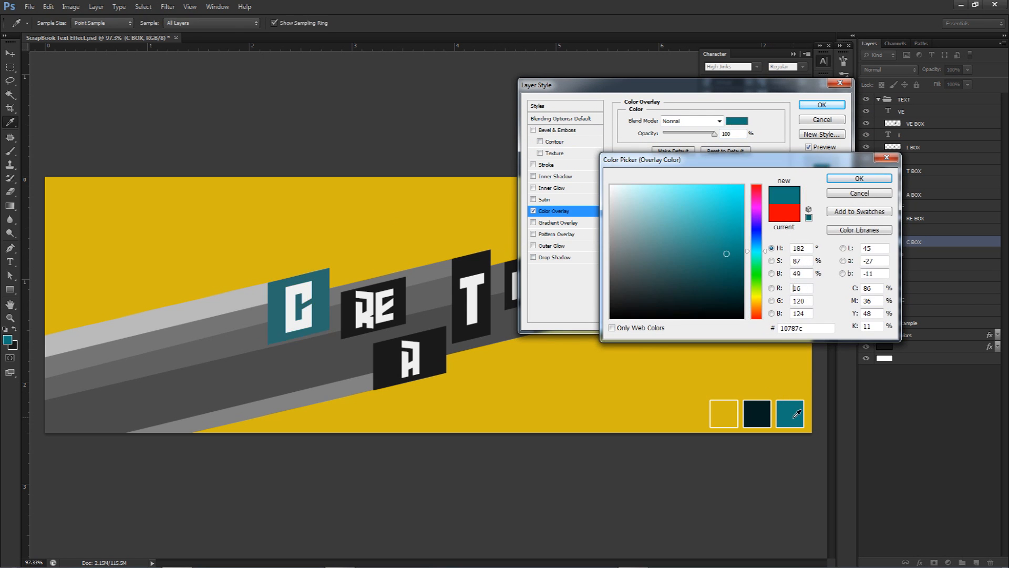
{"action": "left_click", "coordinate": [857, 179]}
{"action": "left_click", "coordinate": [823, 106]}
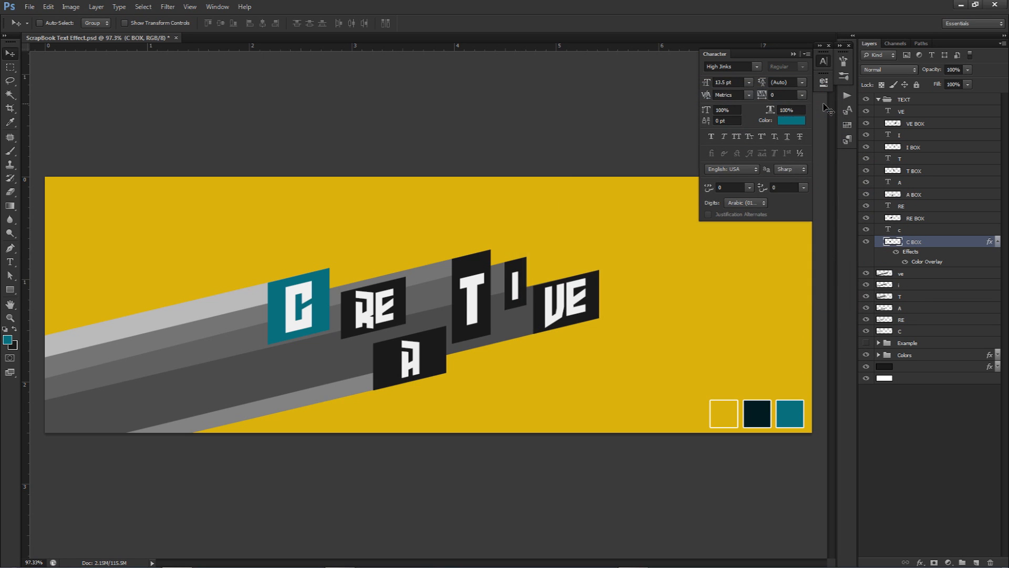
{"action": "left_click", "coordinate": [999, 242]}
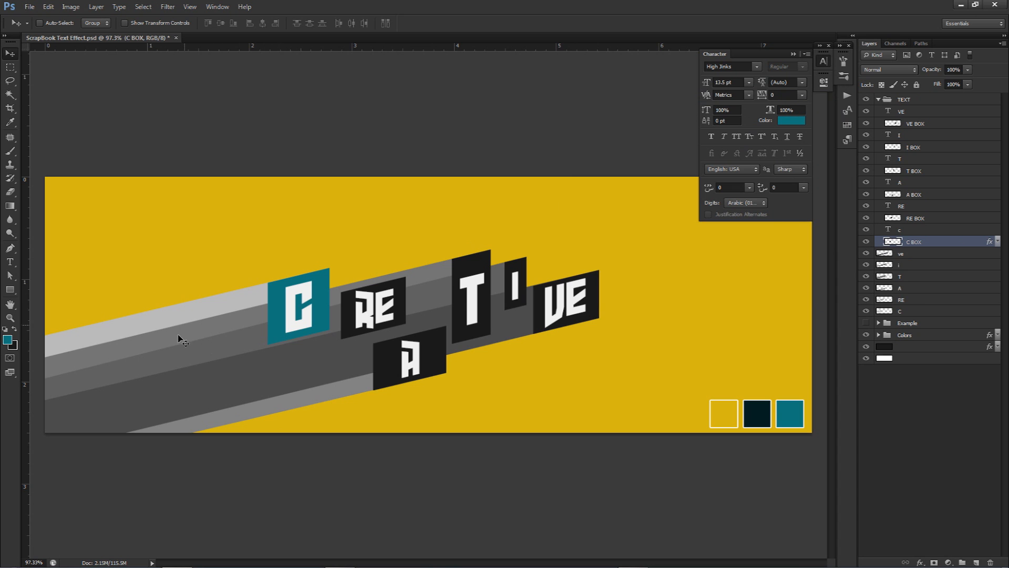
{"action": "double_click", "coordinate": [939, 219]}
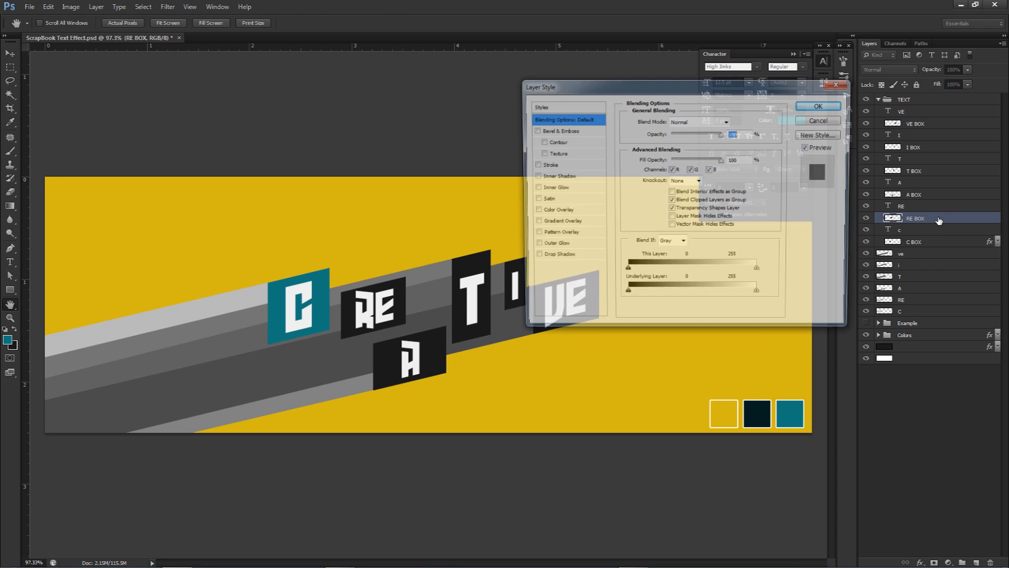
{"action": "left_click", "coordinate": [838, 119]}
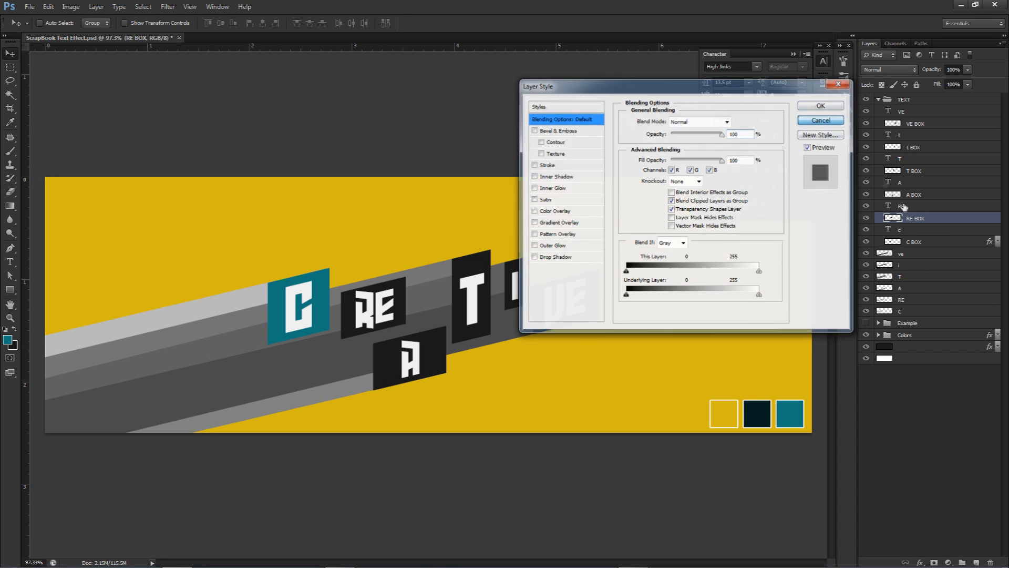
{"action": "left_click", "coordinate": [918, 184]}
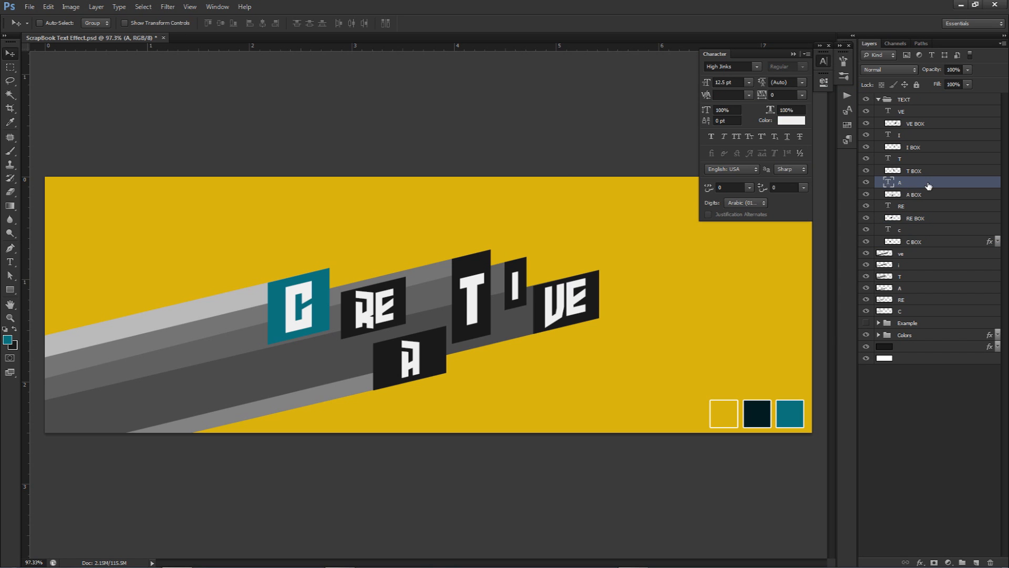
{"action": "double_click", "coordinate": [928, 185]}
{"action": "key", "text": "Escape"}
- Give the A BOX layer a color overlay sampled from the yellow swatch
{"action": "left_click", "coordinate": [942, 197]}
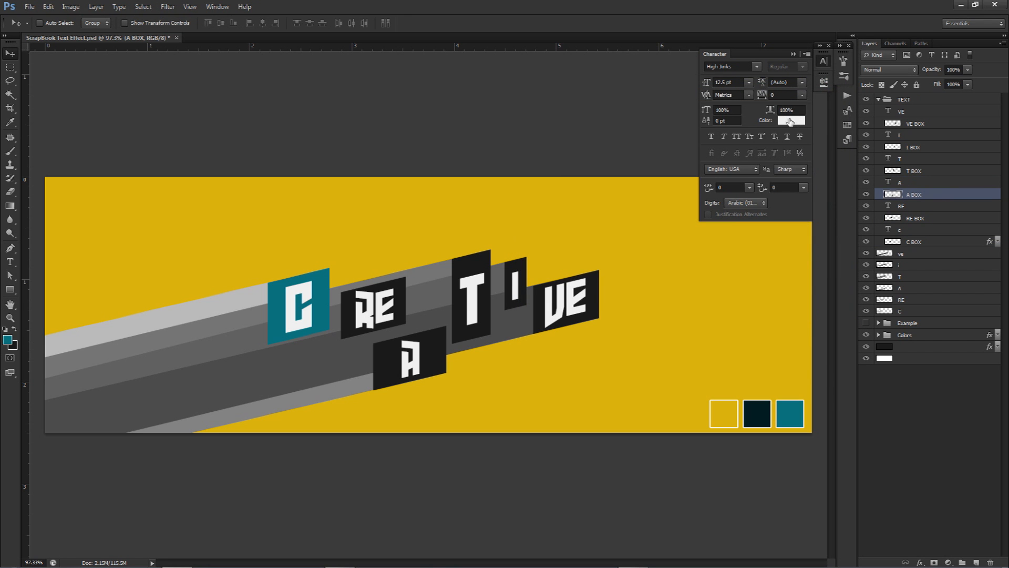
{"action": "double_click", "coordinate": [951, 194]}
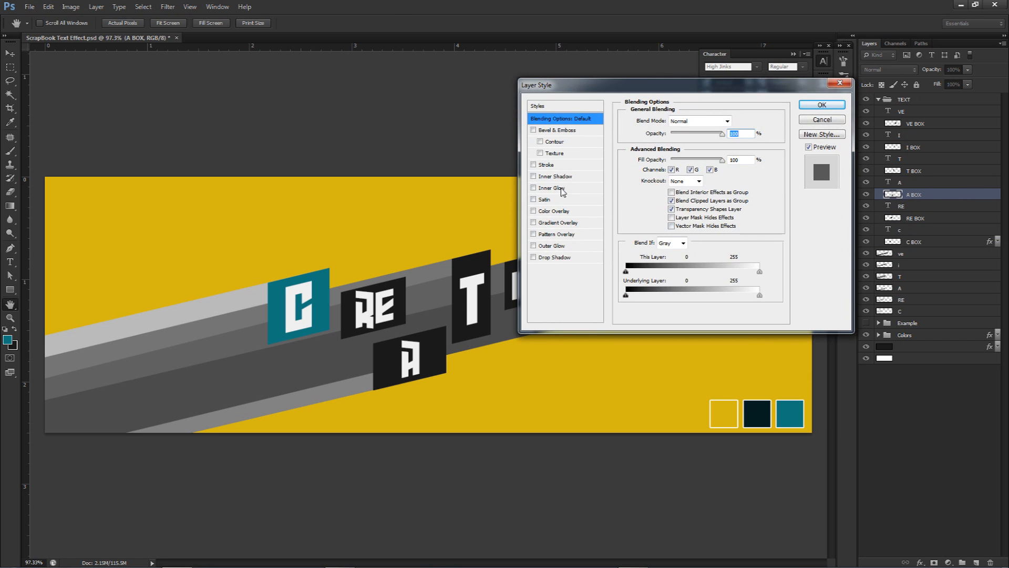
{"action": "left_click", "coordinate": [554, 211]}
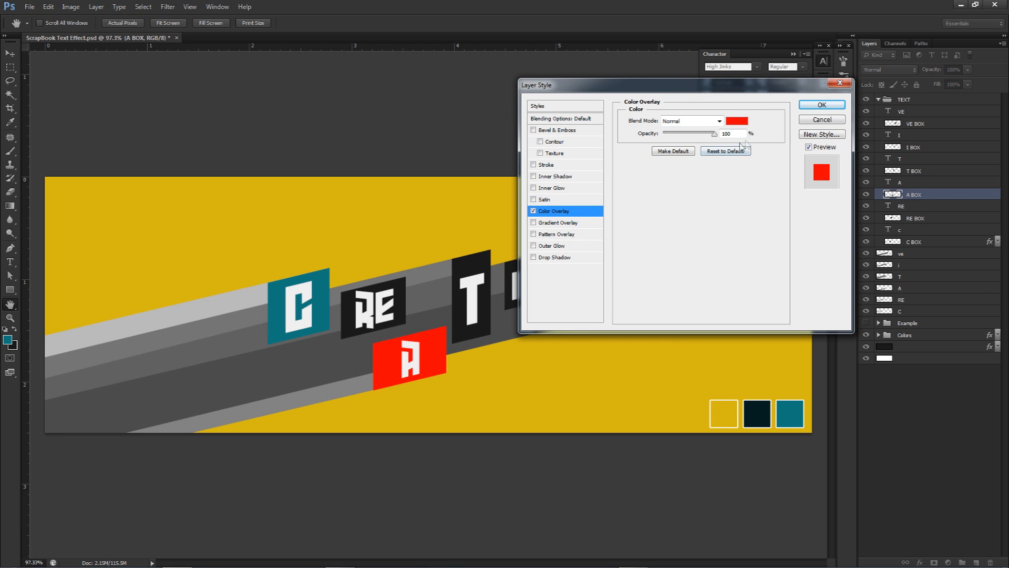
{"action": "left_click", "coordinate": [737, 121]}
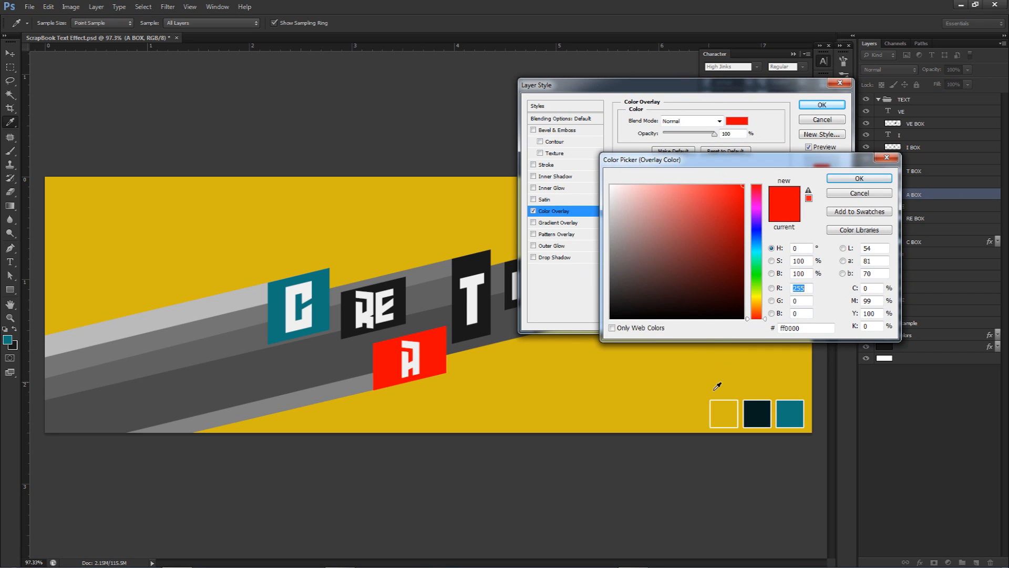
{"action": "left_click", "coordinate": [728, 416]}
{"action": "left_click", "coordinate": [859, 178]}
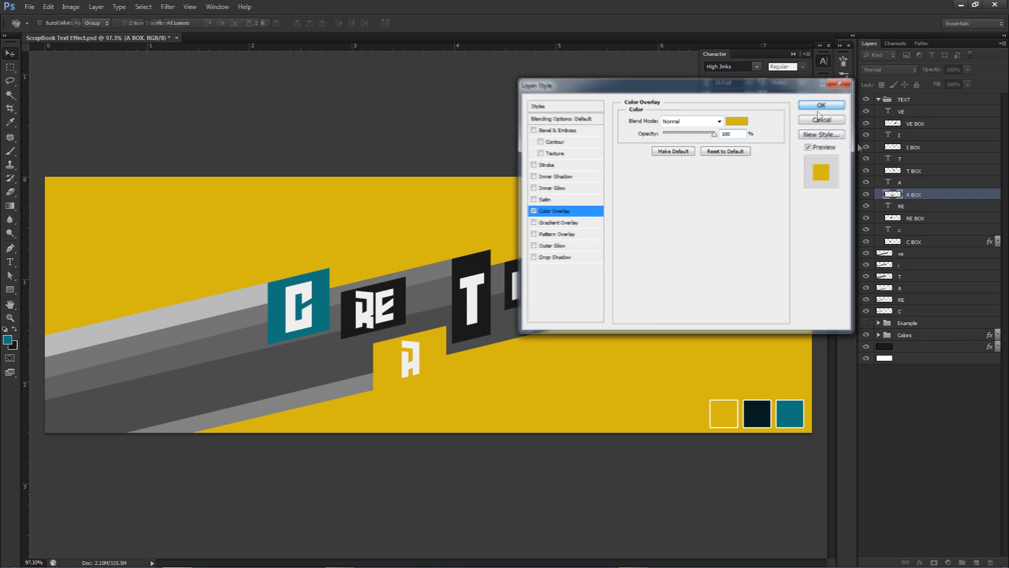
{"action": "left_click", "coordinate": [822, 105]}
- Give the T BOX layer a color overlay sampled from the teal swatch
{"action": "left_click", "coordinate": [923, 158]}
{"action": "double_click", "coordinate": [937, 173]}
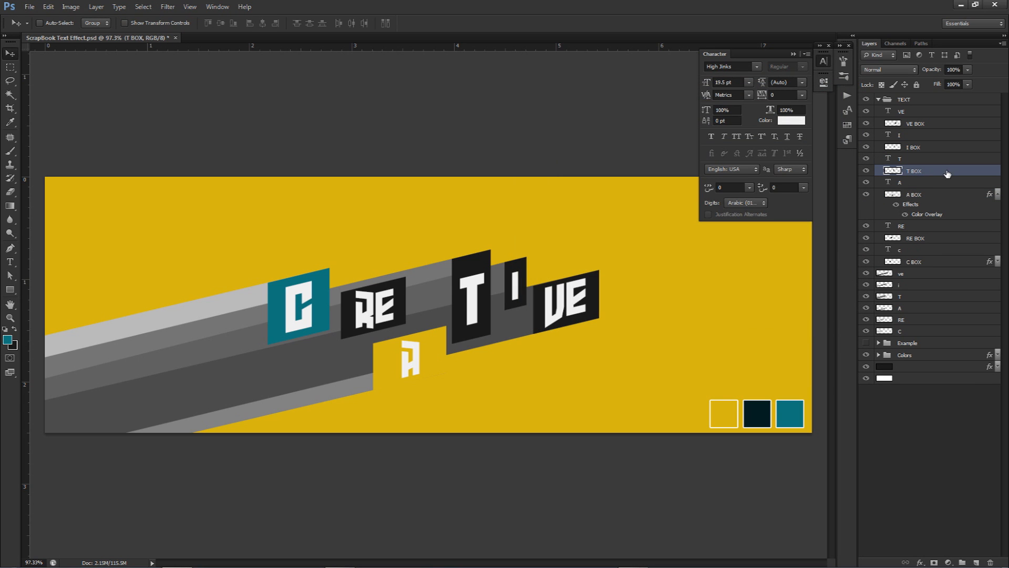
{"action": "left_click", "coordinate": [553, 212]}
{"action": "left_click", "coordinate": [737, 121]}
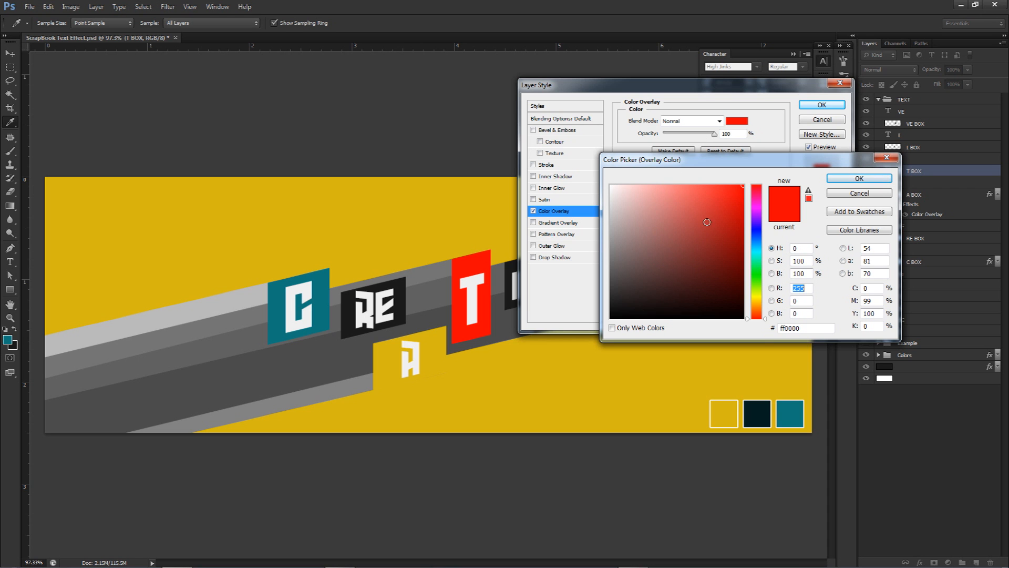
{"action": "left_click", "coordinate": [790, 401]}
{"action": "left_click", "coordinate": [859, 178]}
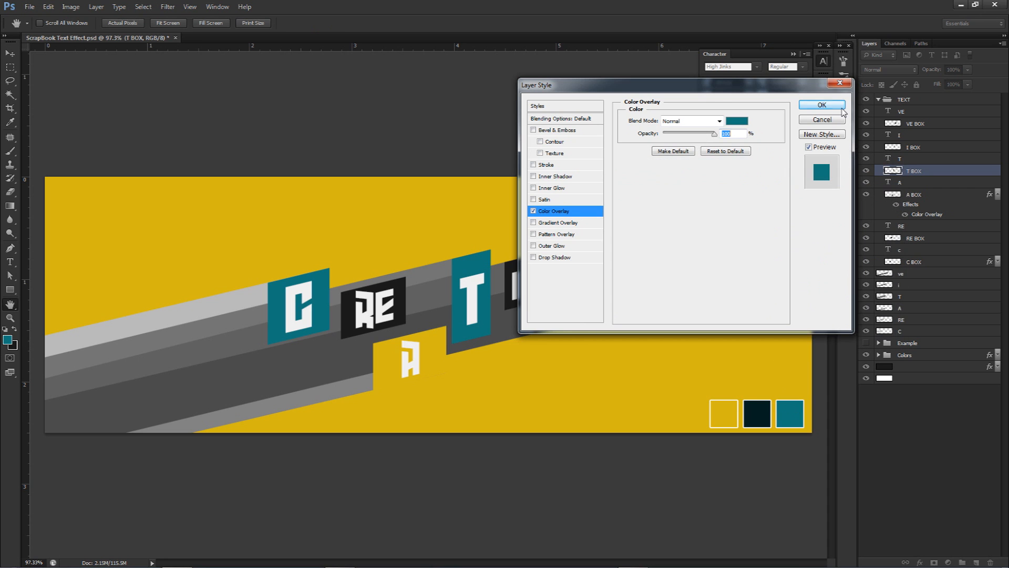
{"action": "left_click", "coordinate": [829, 108]}
- Give the I BOX layer a color overlay sampled from the yellow on the canvas
{"action": "double_click", "coordinate": [938, 147]}
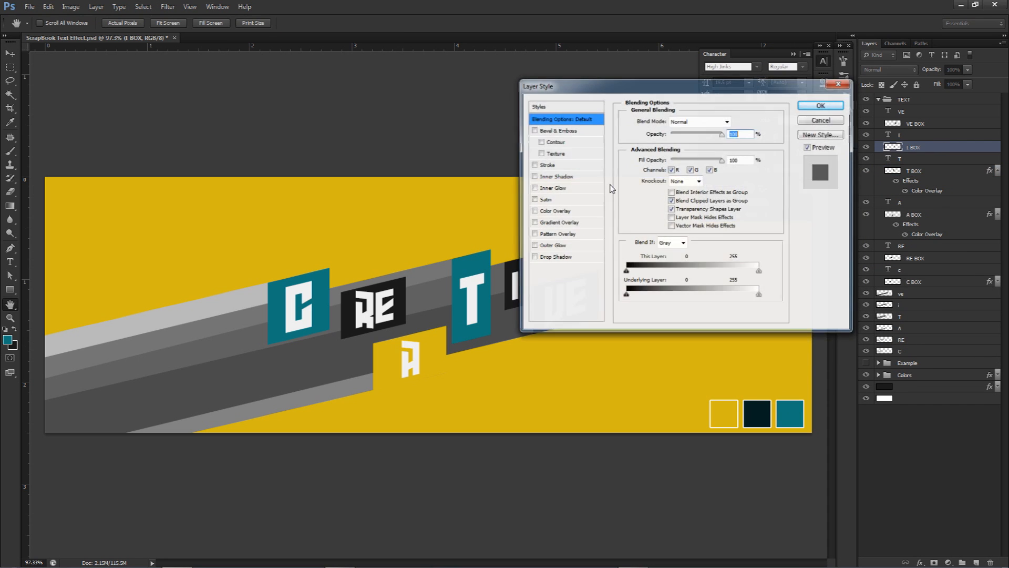
{"action": "left_click", "coordinate": [552, 211]}
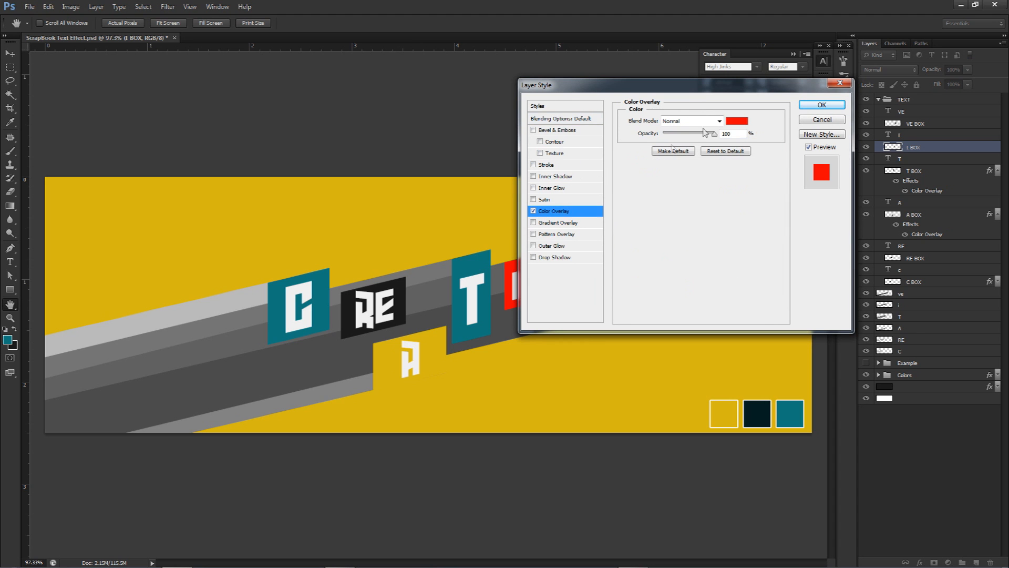
{"action": "left_click", "coordinate": [736, 122]}
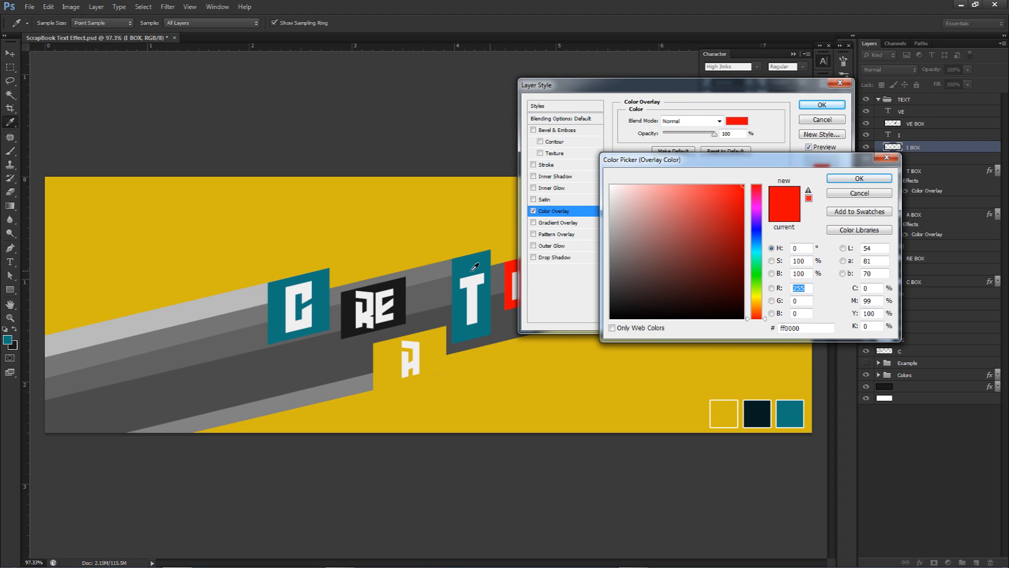
{"action": "left_click", "coordinate": [450, 335]}
{"action": "key", "text": "Return"}
{"action": "key", "text": "Return"}
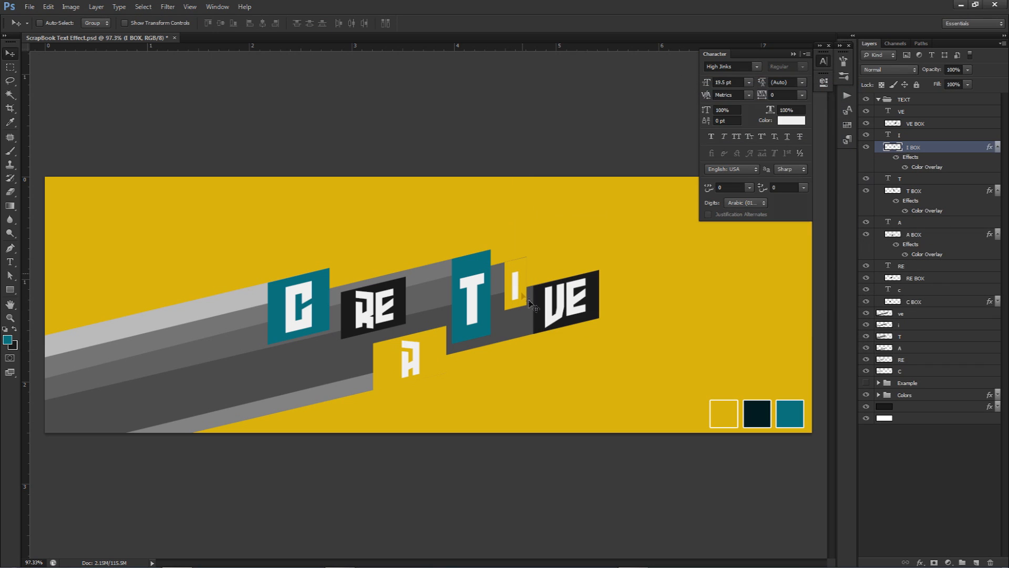
- Collapse the TEXT group and hide the ve, i, T, A and RE strip layers, leaving the C strip shown
{"action": "left_click", "coordinate": [877, 100]}
{"action": "left_click", "coordinate": [878, 99]}
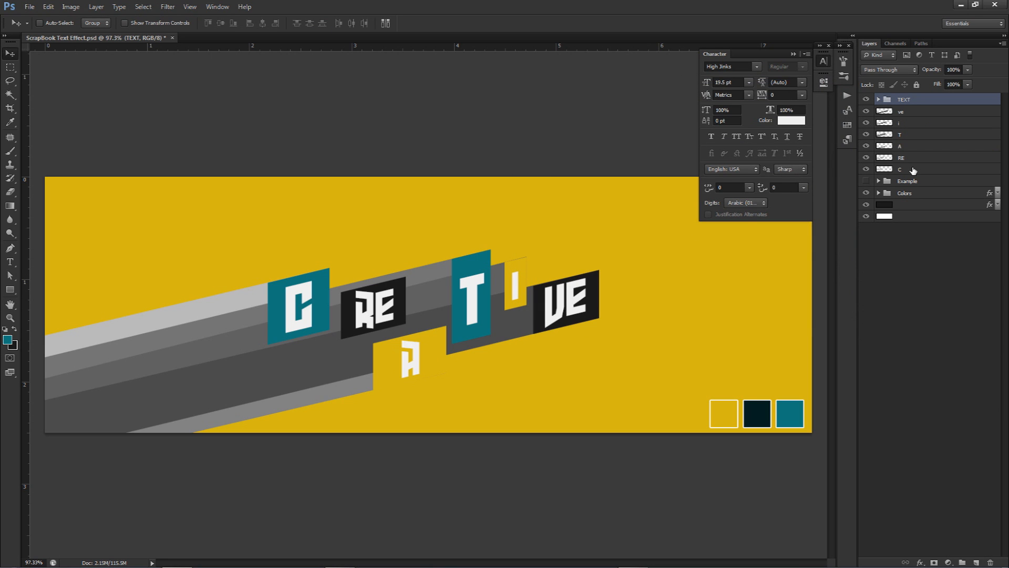
{"action": "left_click_drag", "start_coordinate": [866, 111], "coordinate": [866, 157]}
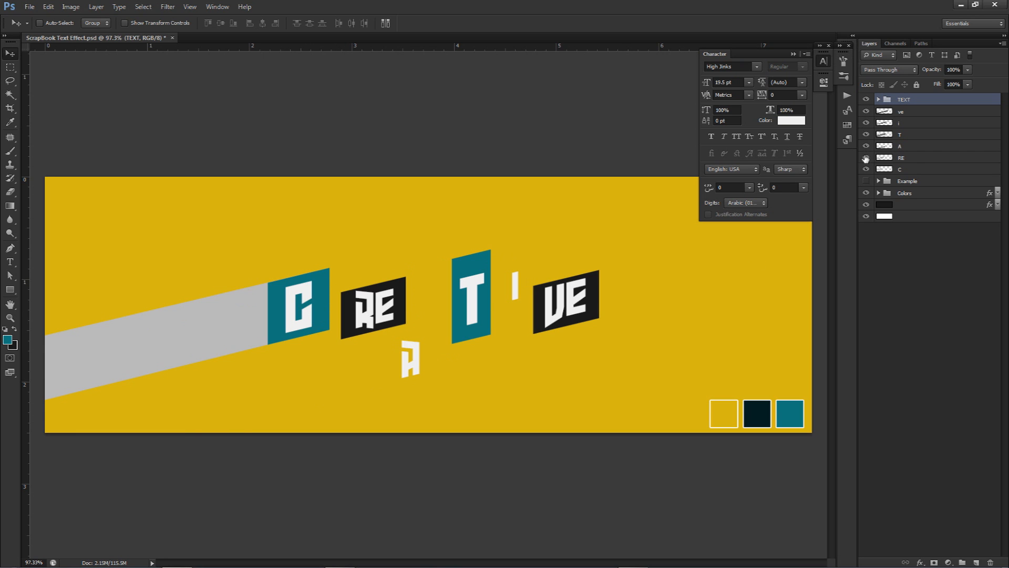
{"action": "left_click_drag", "start_coordinate": [867, 114], "coordinate": [866, 158]}
- Give the C strip layer a dark color overlay, 1a1a1a, sampled from the RE letter box
{"action": "left_click", "coordinate": [917, 169]}
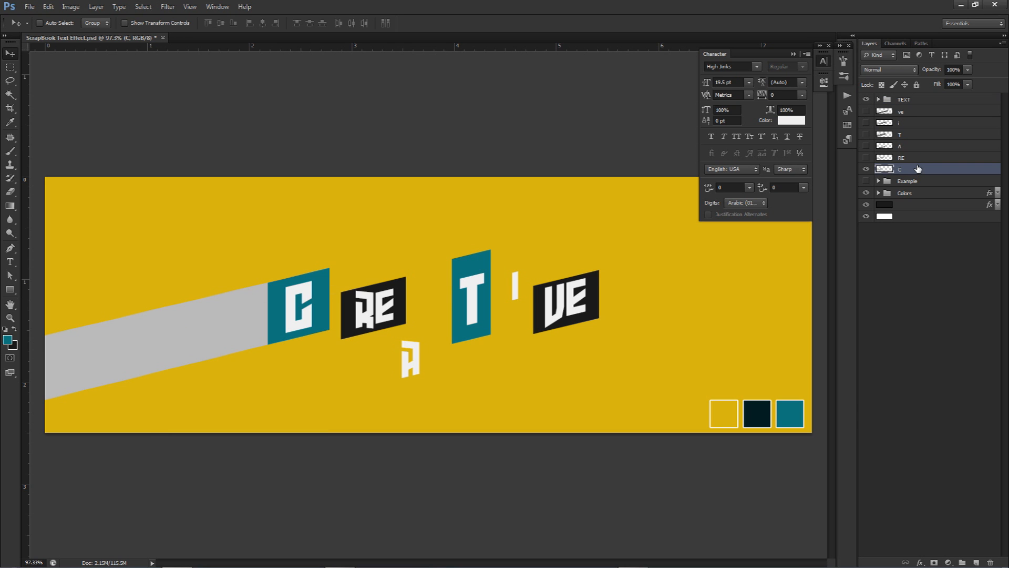
{"action": "double_click", "coordinate": [911, 168]}
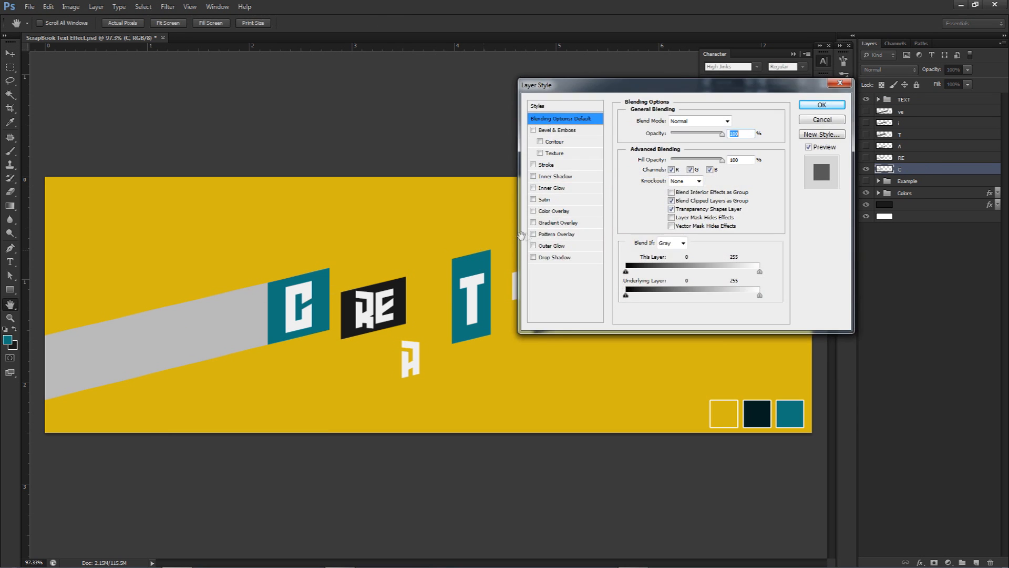
{"action": "left_click", "coordinate": [553, 211]}
{"action": "left_click", "coordinate": [731, 122]}
{"action": "left_click", "coordinate": [398, 296]}
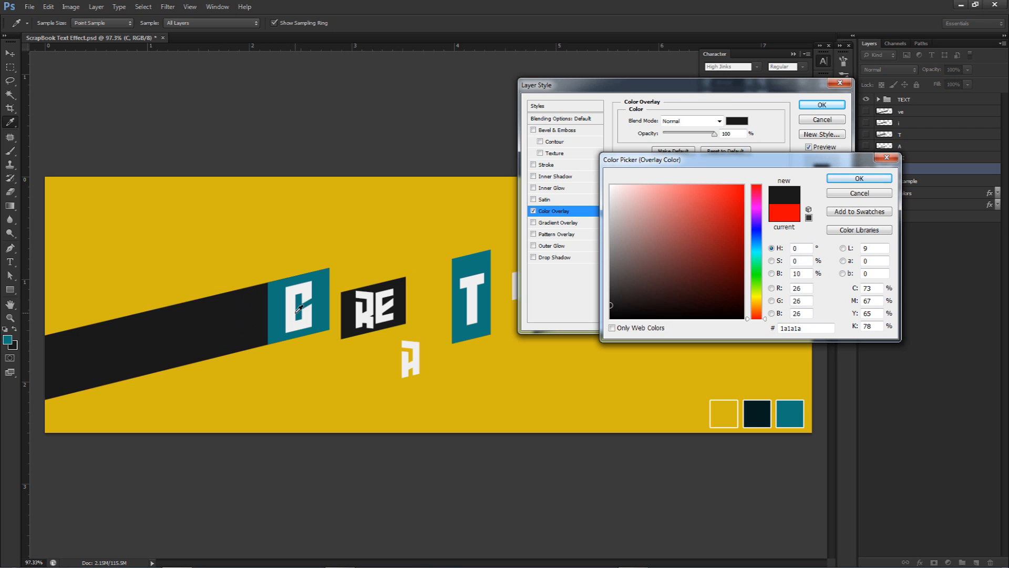
{"action": "left_click", "coordinate": [839, 180]}
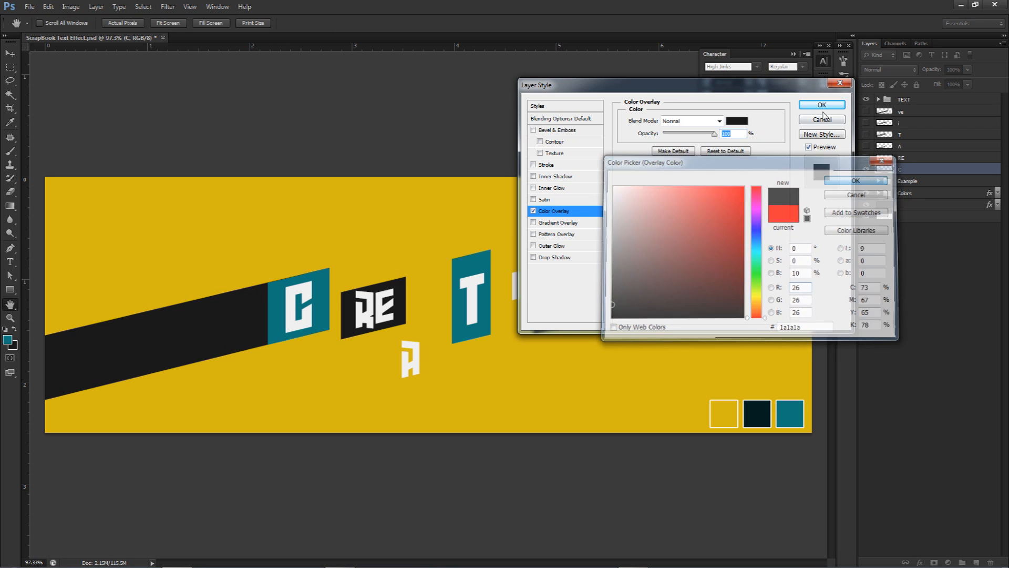
{"action": "left_click", "coordinate": [823, 106]}
- Show the RE strip layer and give it a yellow color overlay, d7b813, sampled from the canvas
{"action": "left_click", "coordinate": [867, 158]}
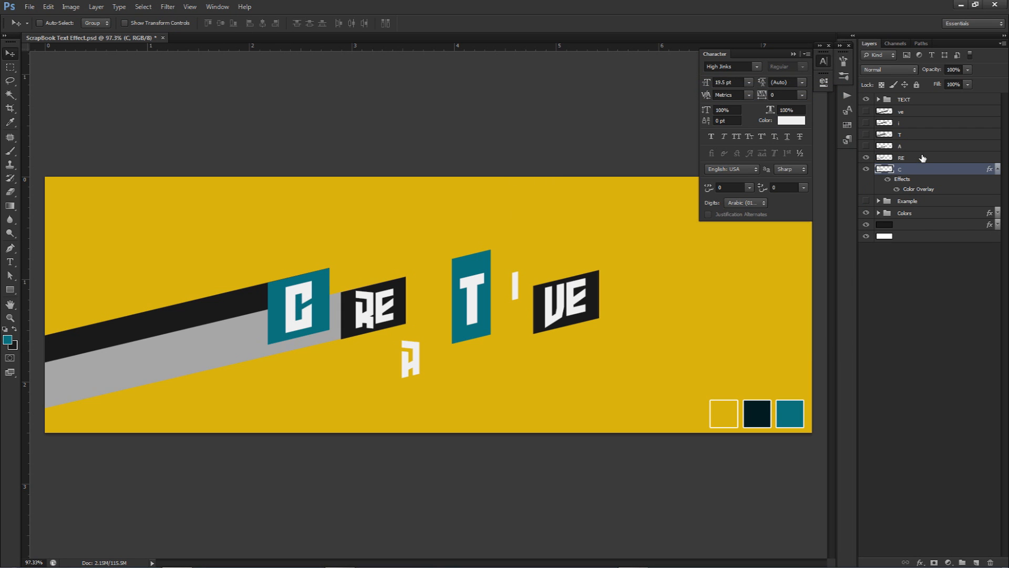
{"action": "double_click", "coordinate": [923, 158]}
{"action": "left_click", "coordinate": [540, 211]}
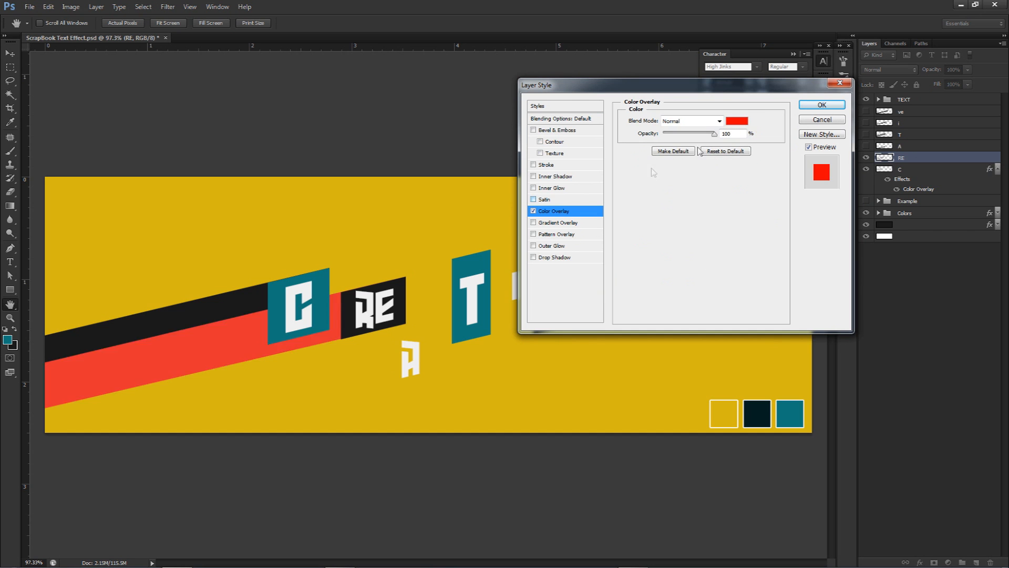
{"action": "left_click", "coordinate": [737, 121]}
{"action": "left_click", "coordinate": [410, 337]}
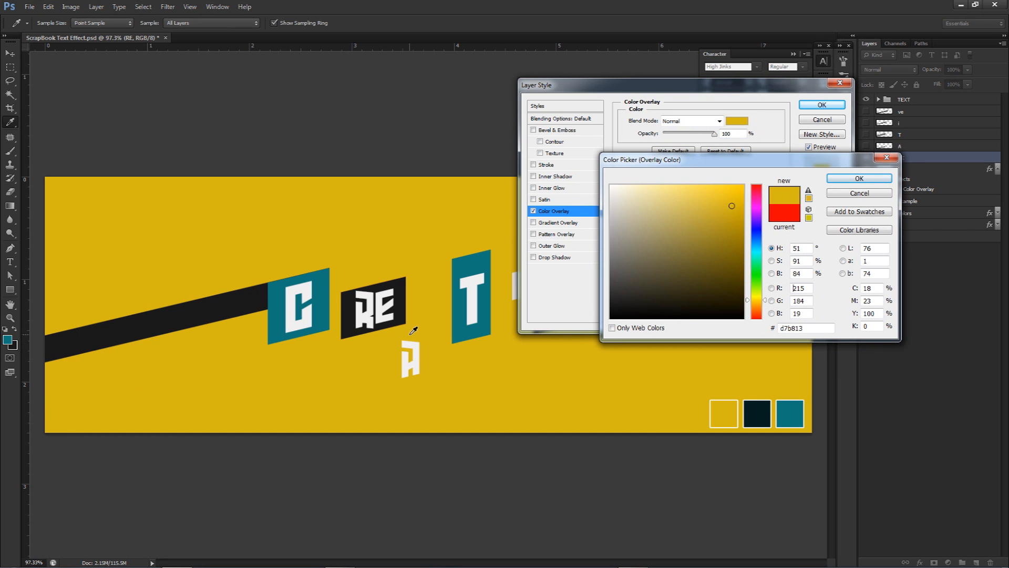
{"action": "left_click", "coordinate": [846, 180]}
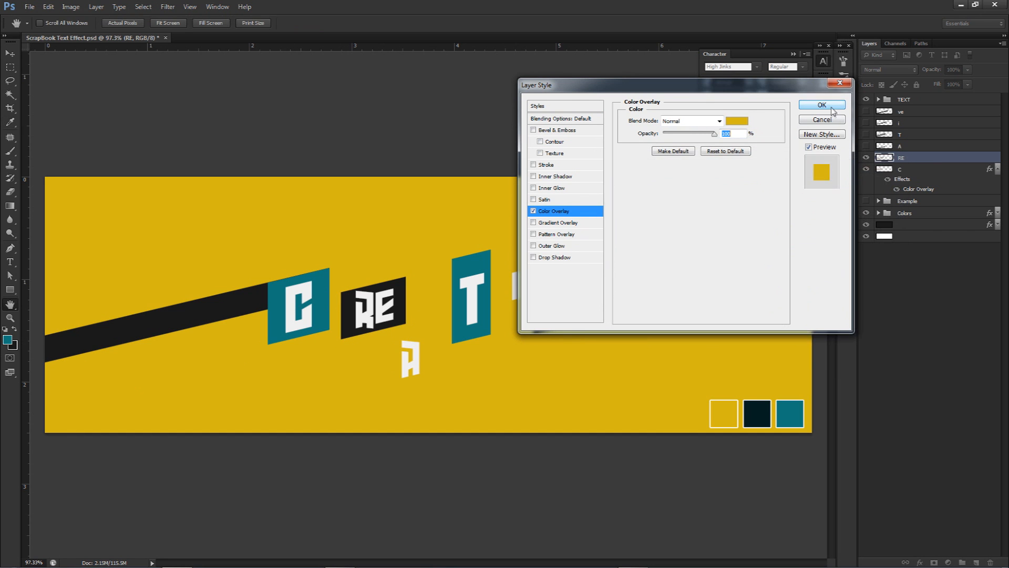
{"action": "left_click", "coordinate": [823, 105]}
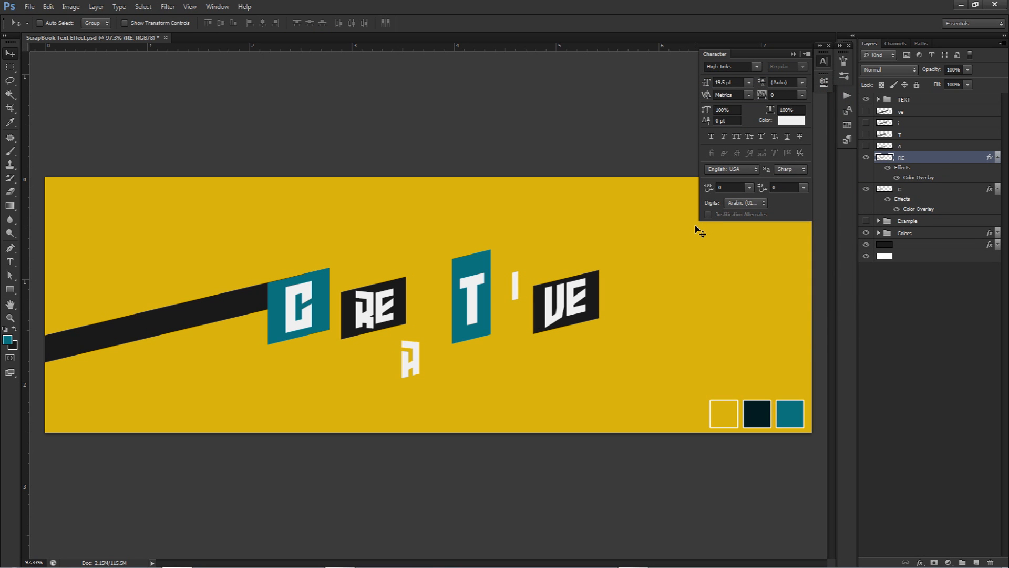
- Show the A strip layer and give it a dark color overlay, 1a1a1a, sampled from the RE letter box
{"action": "left_click", "coordinate": [866, 145]}
{"action": "left_click", "coordinate": [915, 146]}
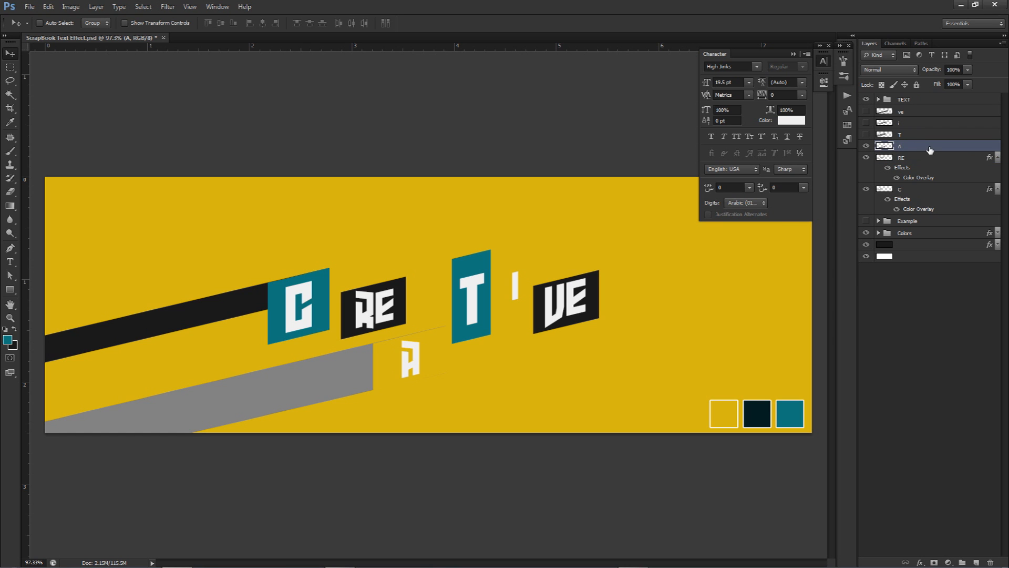
{"action": "double_click", "coordinate": [905, 152]}
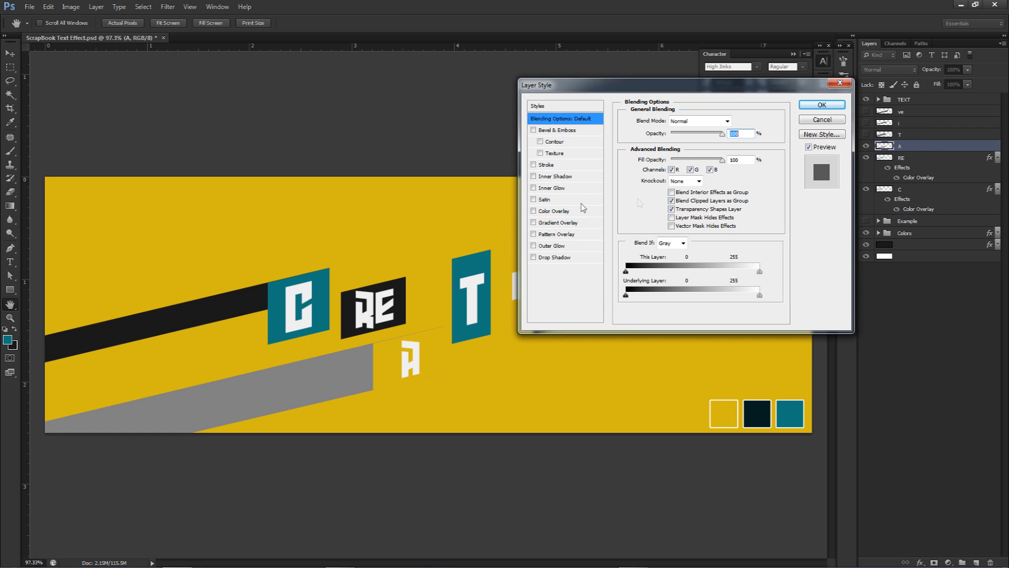
{"action": "left_click", "coordinate": [547, 213]}
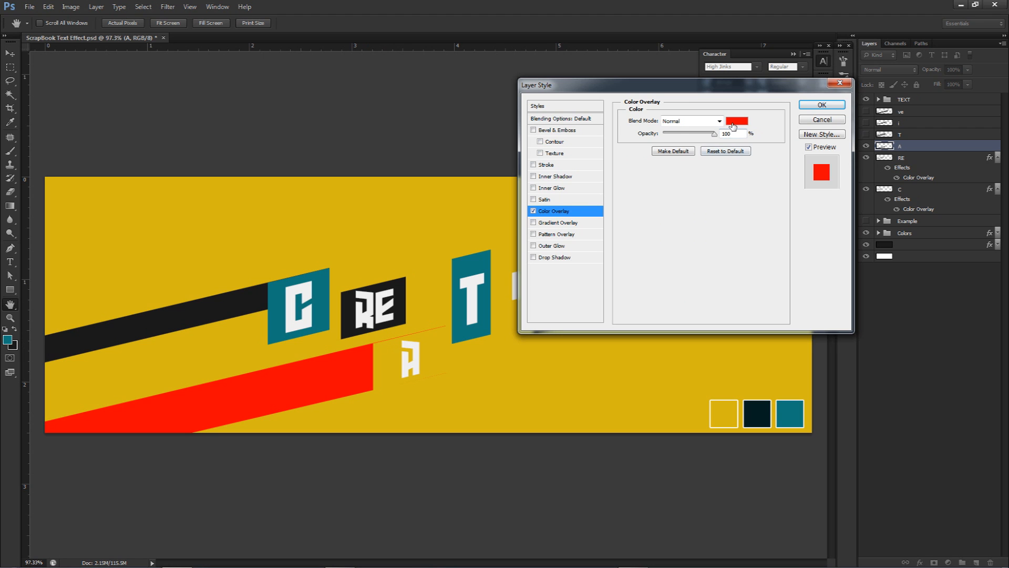
{"action": "left_click", "coordinate": [737, 122]}
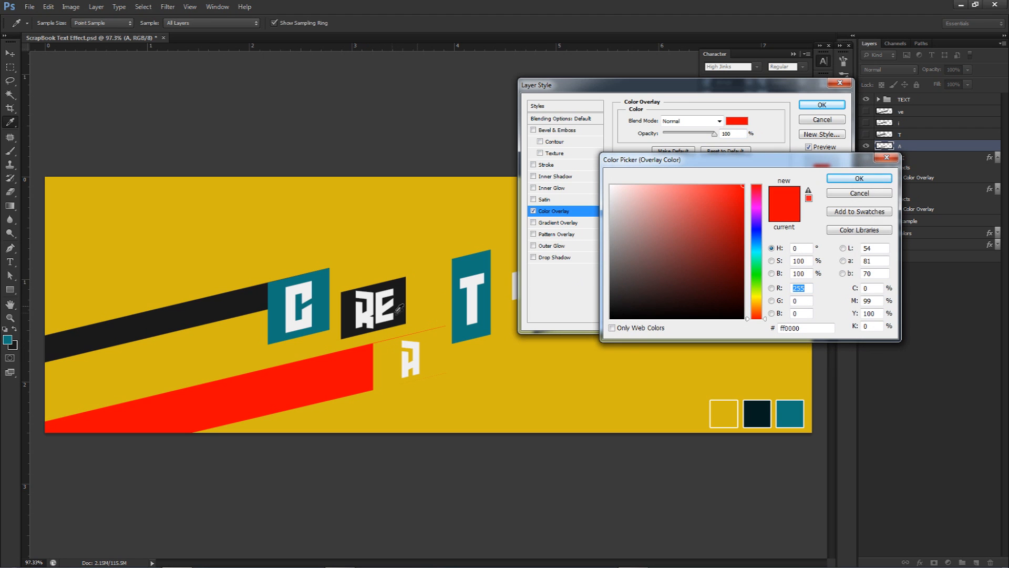
{"action": "left_click", "coordinate": [465, 333]}
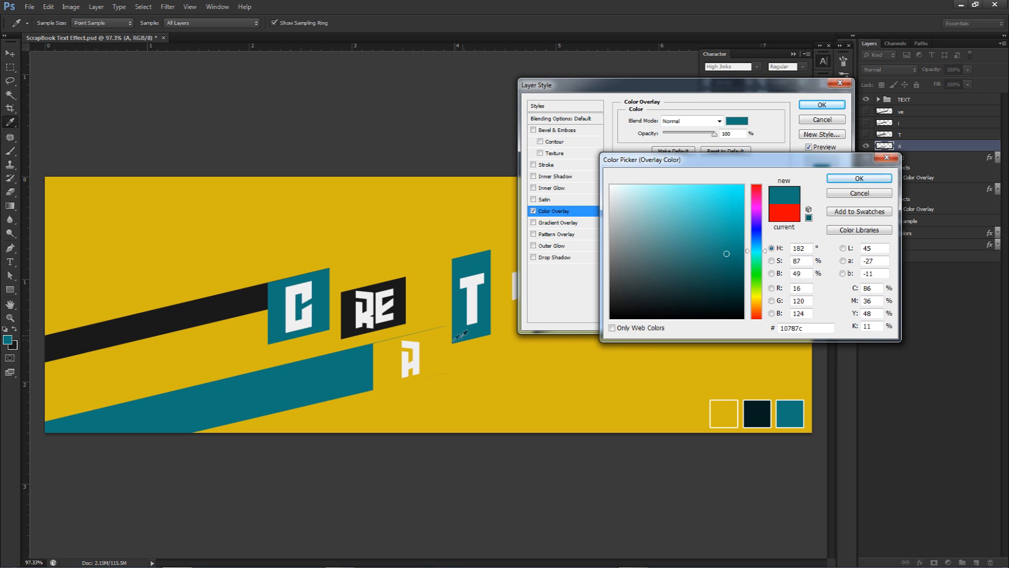
{"action": "left_click", "coordinate": [402, 314]}
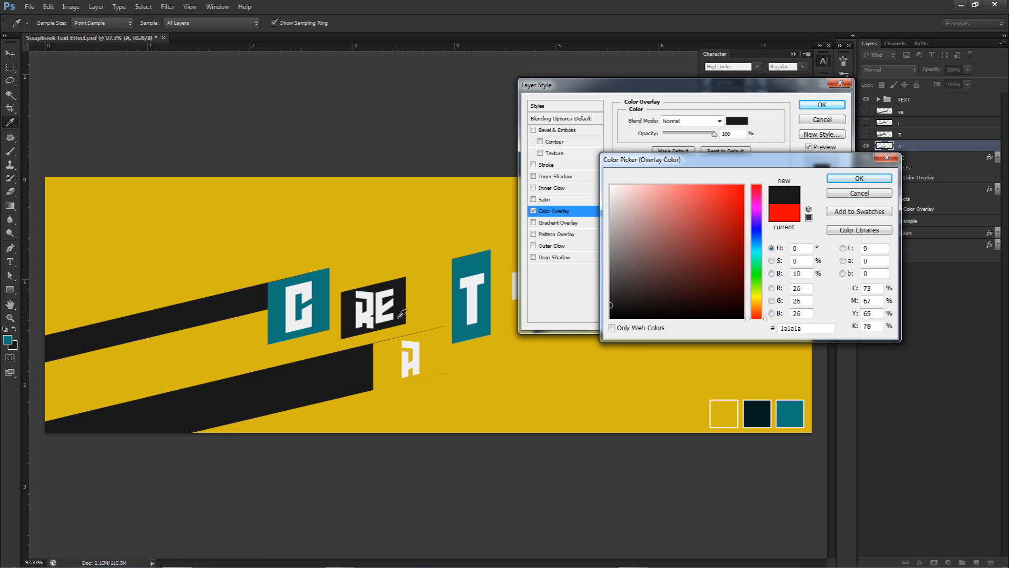
{"action": "left_click", "coordinate": [859, 178]}
{"action": "left_click", "coordinate": [821, 104]}
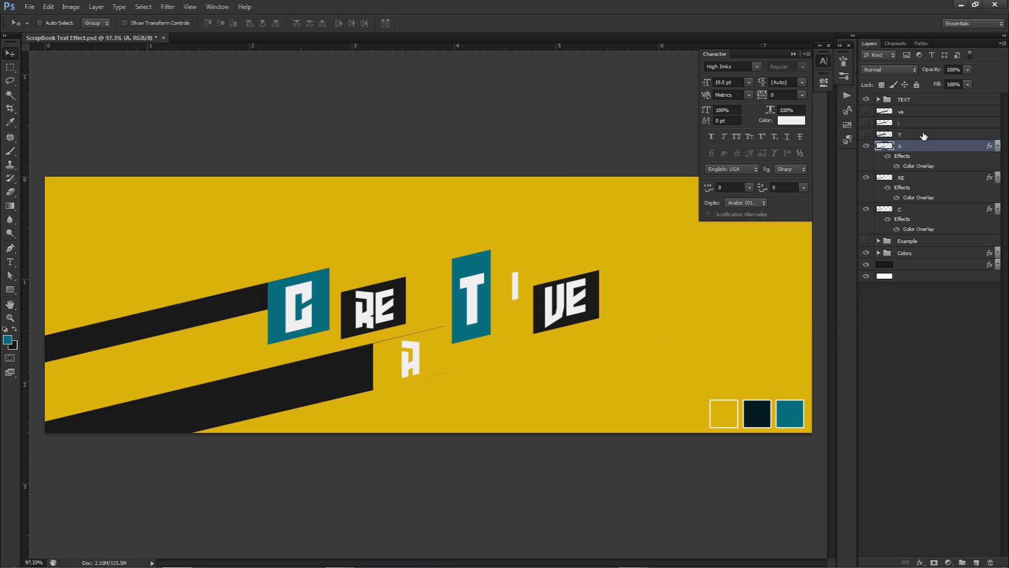
- Show the T strip layer and give it a teal color overlay, 10787c, sampled from the T letter box
{"action": "double_click", "coordinate": [932, 136]}
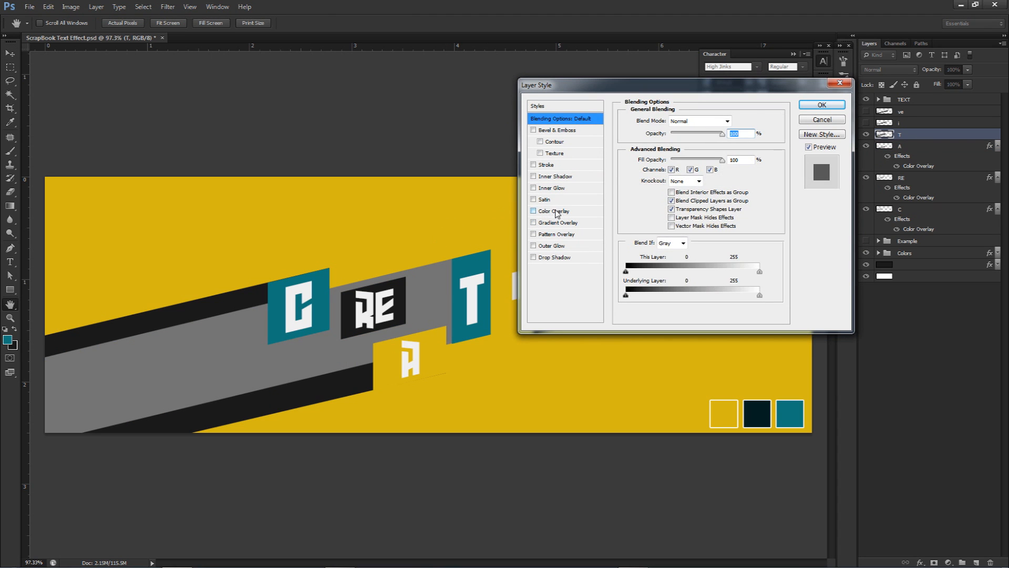
{"action": "left_click", "coordinate": [554, 211]}
{"action": "left_click", "coordinate": [740, 121]}
{"action": "left_click", "coordinate": [481, 267]}
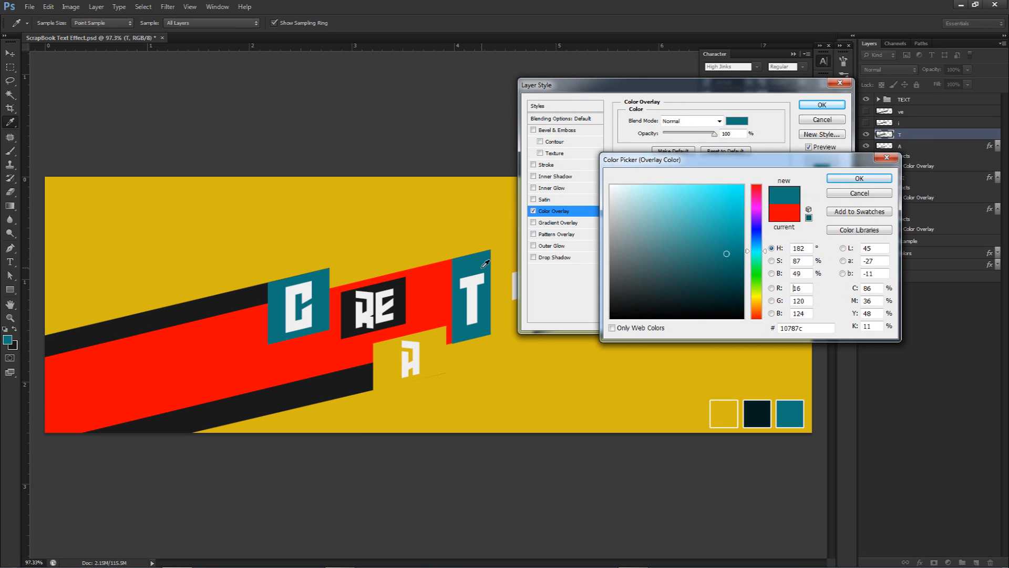
{"action": "left_click", "coordinate": [859, 178]}
{"action": "left_click", "coordinate": [821, 104]}
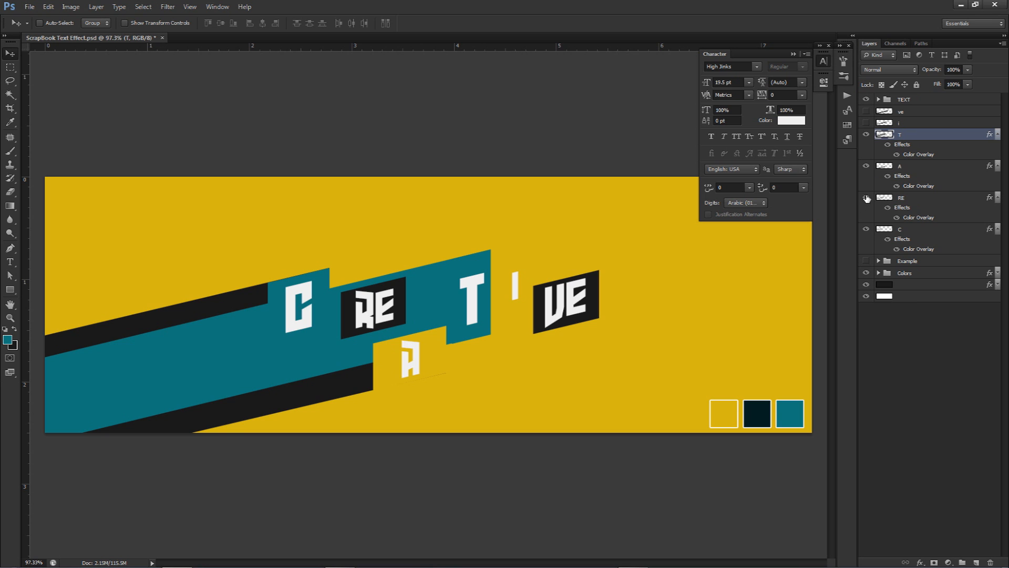
- Check the RE strip's color overlay and move the RE strip layer directly above the T strip layer
{"action": "left_click", "coordinate": [912, 200]}
{"action": "key", "text": "space"}
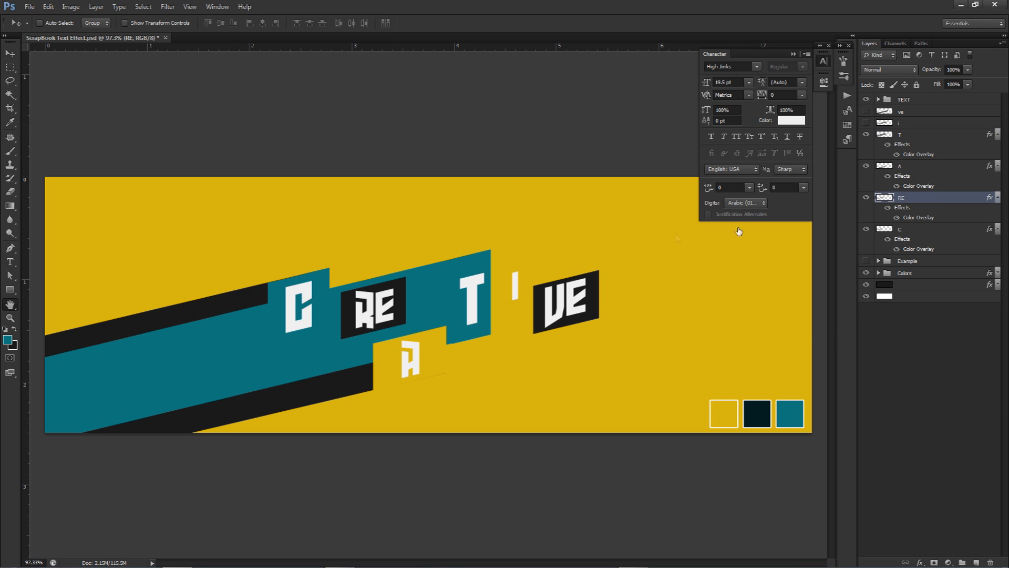
{"action": "left_click", "coordinate": [569, 213]}
{"action": "left_click", "coordinate": [822, 105]}
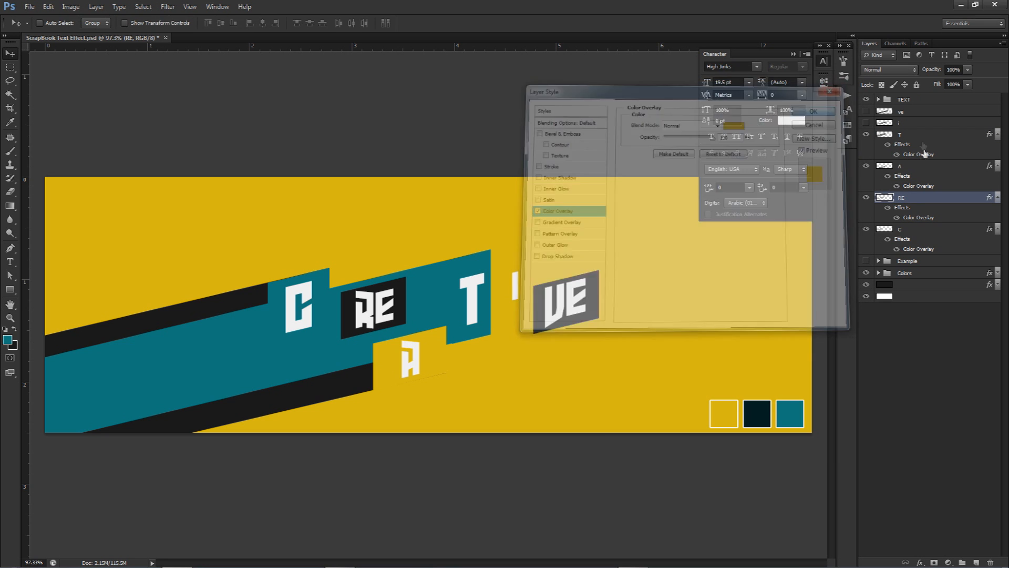
{"action": "left_click_drag", "start_coordinate": [914, 203], "coordinate": [911, 134]}
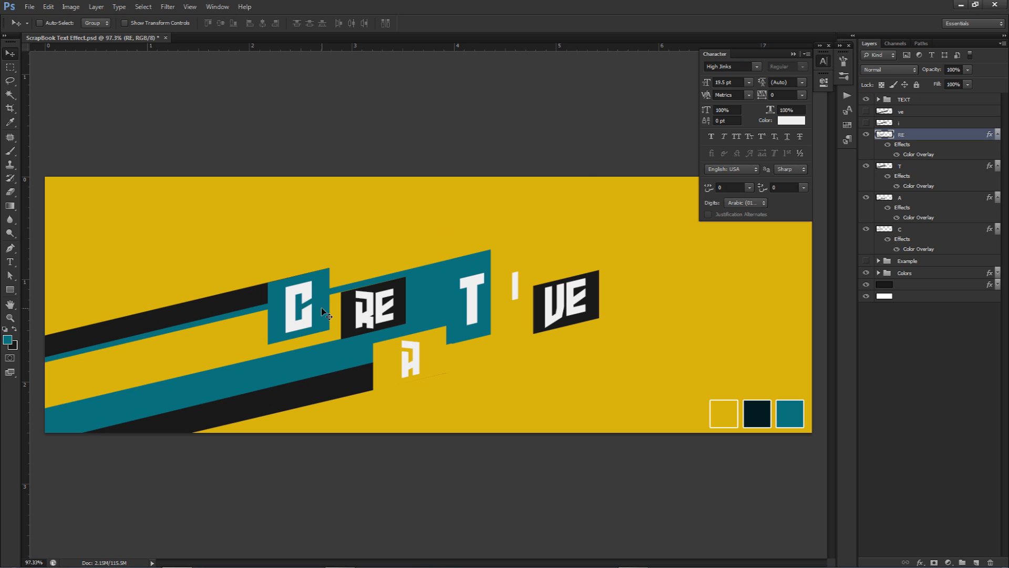
- Show the i strip layer and give it a yellow color overlay, d7b813, sampled from the canvas
{"action": "left_click", "coordinate": [866, 122]}
{"action": "left_click", "coordinate": [933, 125]}
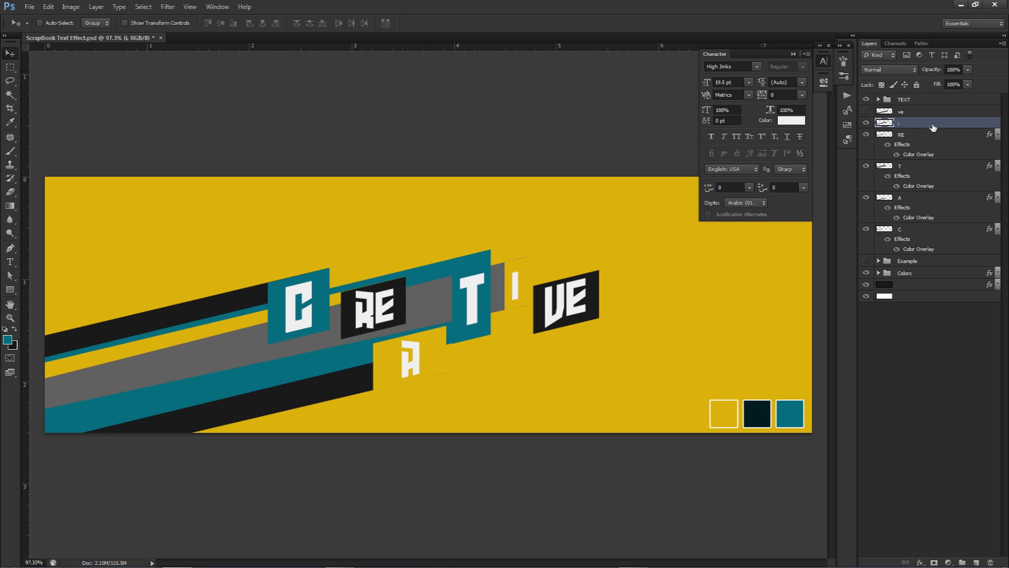
{"action": "left_click", "coordinate": [558, 212]}
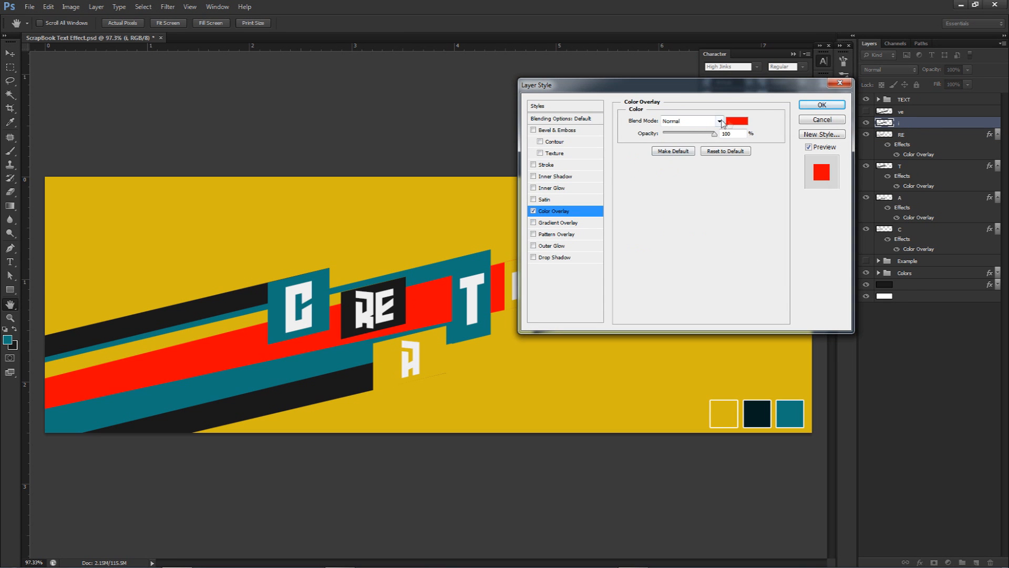
{"action": "left_click", "coordinate": [737, 121]}
{"action": "left_click", "coordinate": [448, 321]}
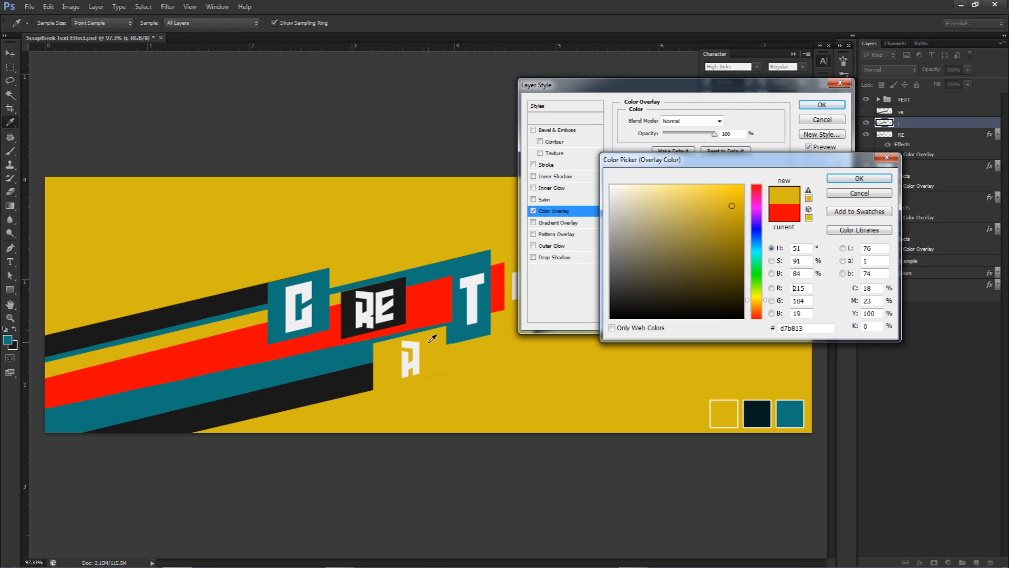
{"action": "left_click", "coordinate": [859, 178]}
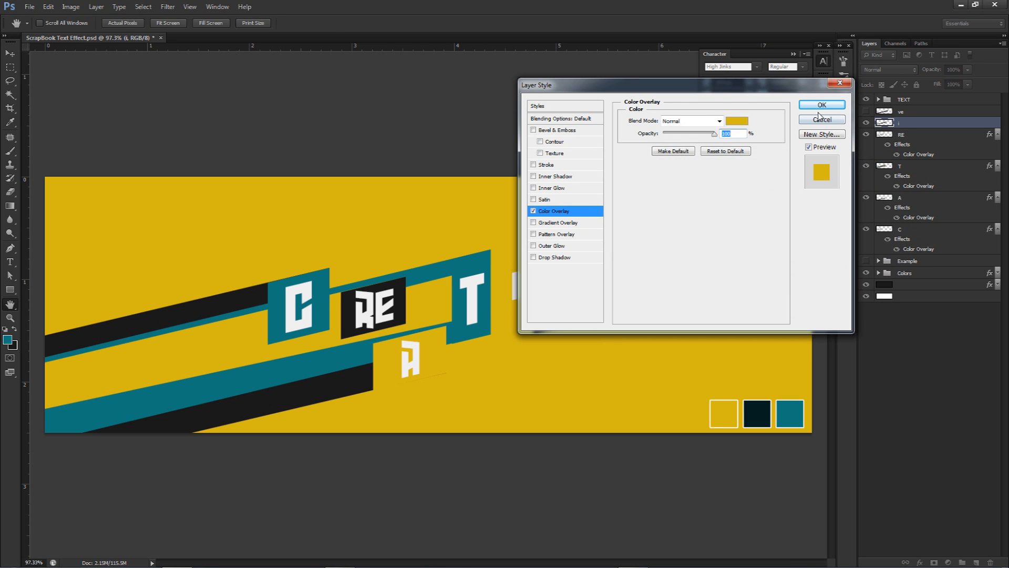
{"action": "left_click", "coordinate": [822, 105]}
- Show the ve strip layer and give it a dark color overlay sampled from the A strip
{"action": "left_click", "coordinate": [867, 111]}
{"action": "double_click", "coordinate": [915, 114]}
{"action": "left_click", "coordinate": [560, 212]}
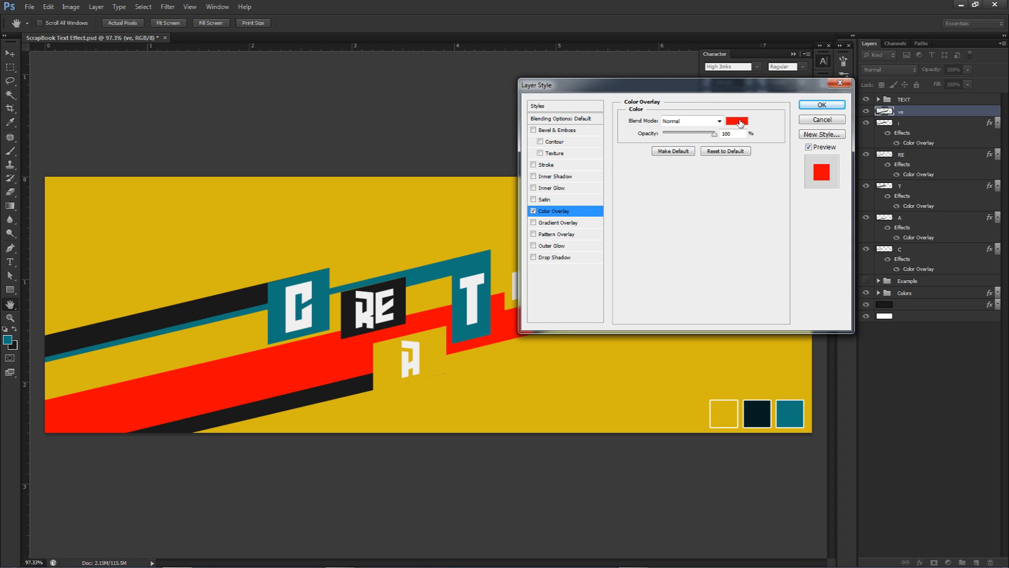
{"action": "left_click", "coordinate": [740, 121]}
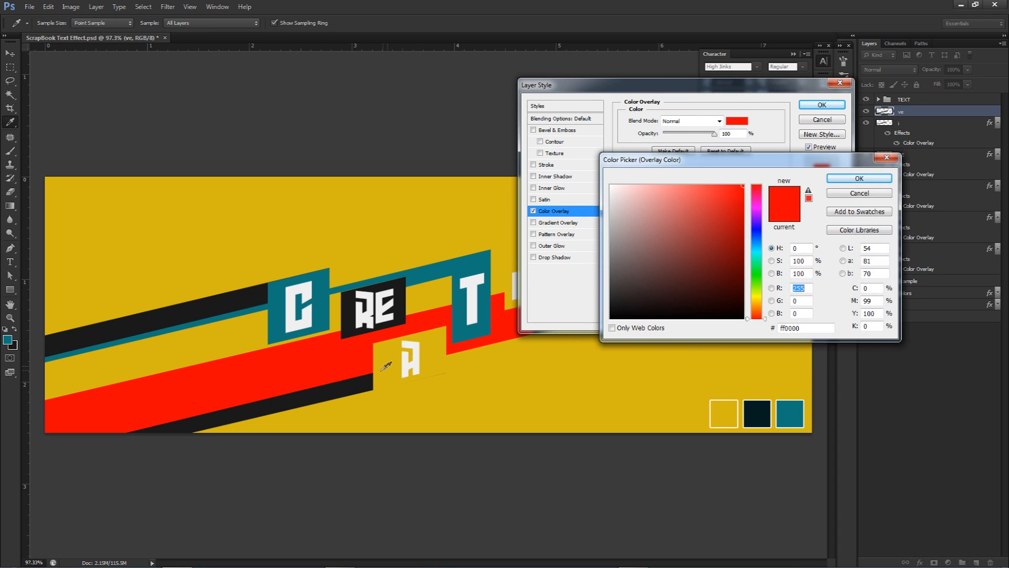
{"action": "left_click", "coordinate": [361, 383]}
{"action": "left_click", "coordinate": [859, 178]}
{"action": "left_click", "coordinate": [822, 104]}
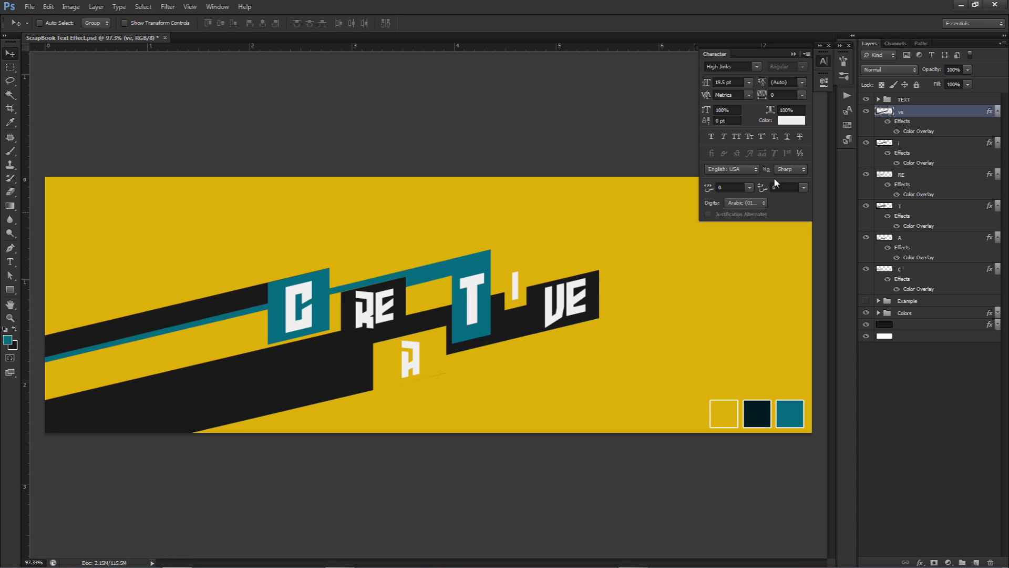
- Collapse the effects lists of the six strip layers, from ve down to C
{"action": "left_click", "coordinate": [997, 112]}
{"action": "left_click", "coordinate": [997, 123]}
{"action": "left_click", "coordinate": [998, 134]}
{"action": "left_click", "coordinate": [998, 146]}
{"action": "left_click", "coordinate": [997, 157]}
{"action": "left_click", "coordinate": [998, 168]}
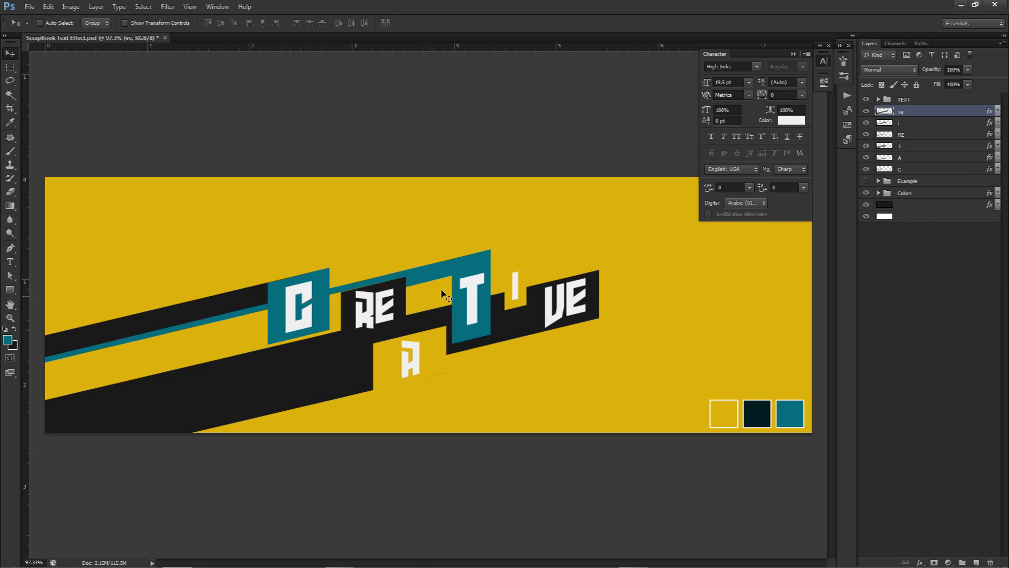
- Group the six strip layers from ve to C and name the group "back sqaures"
{"action": "left_click", "coordinate": [918, 172], "text": "shift"}
{"action": "key", "text": "ctrl+g"}
{"action": "double_click", "coordinate": [908, 111]}
{"action": "type", "text": "back sqaures"}
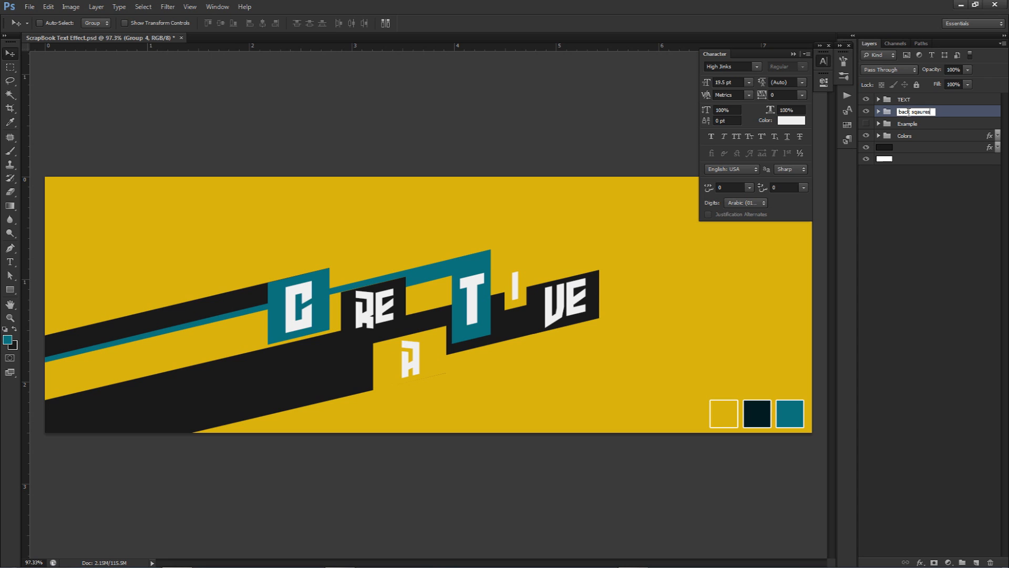
{"action": "key", "text": "Return"}
- Duplicate the back sqaures group and merge the copy into a single layer
{"action": "key", "text": "ctrl+j"}
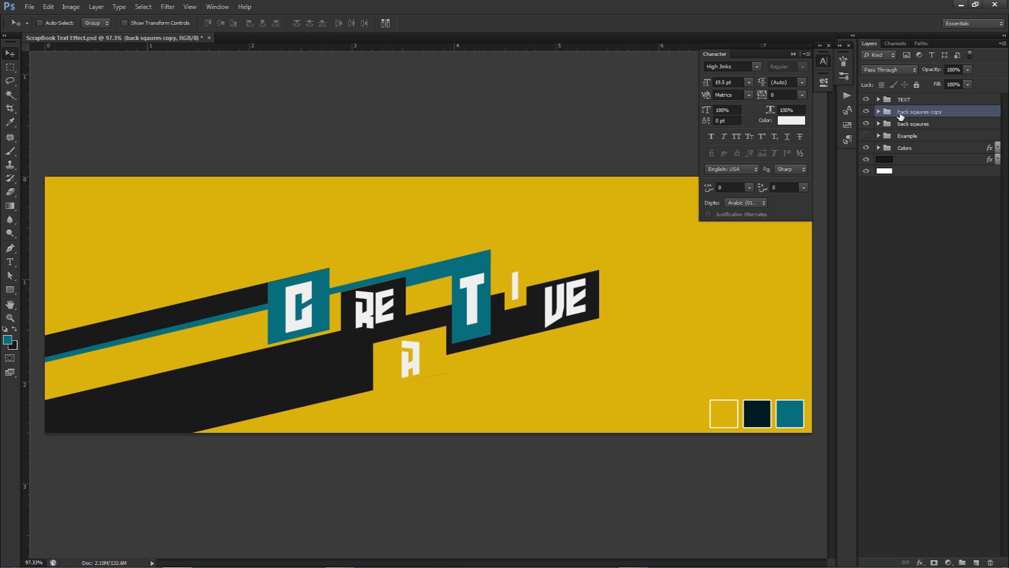
{"action": "key", "text": "ctrl+e"}
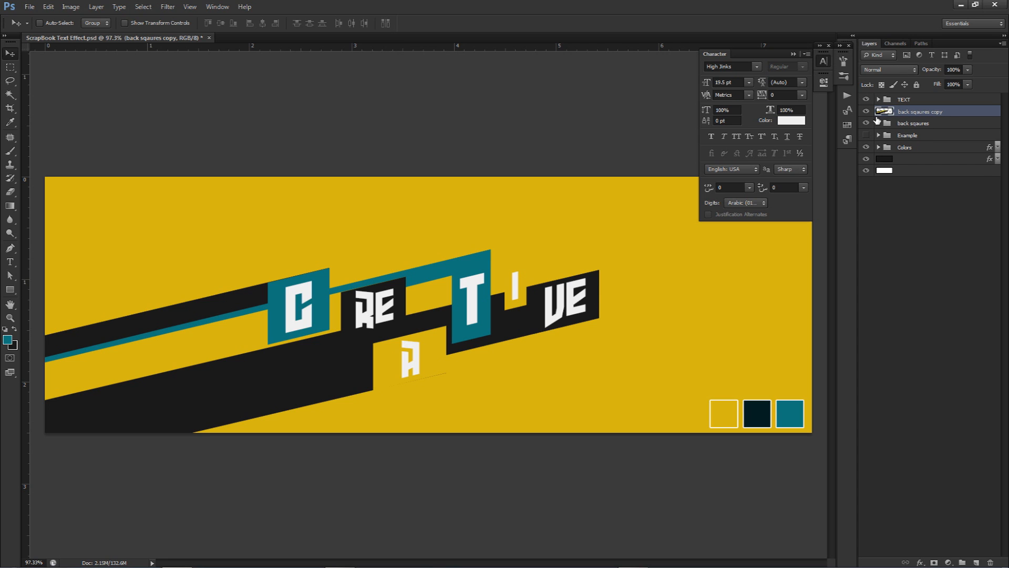
- Give the original back sqaures group a red color label and hide it
{"action": "left_click", "coordinate": [885, 123]}
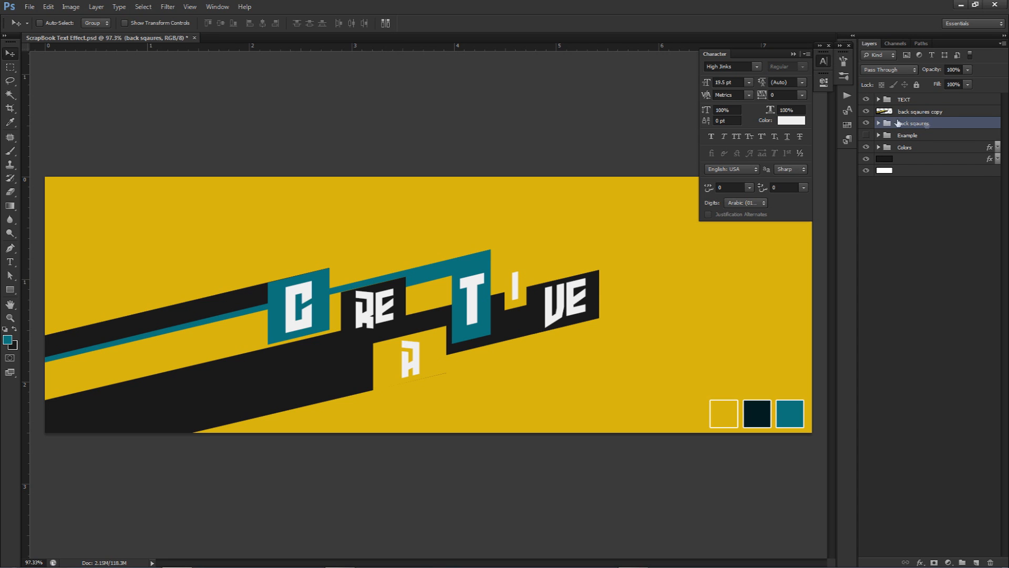
{"action": "right_click", "coordinate": [866, 123]}
{"action": "left_click", "coordinate": [884, 169]}
{"action": "left_click", "coordinate": [866, 123]}
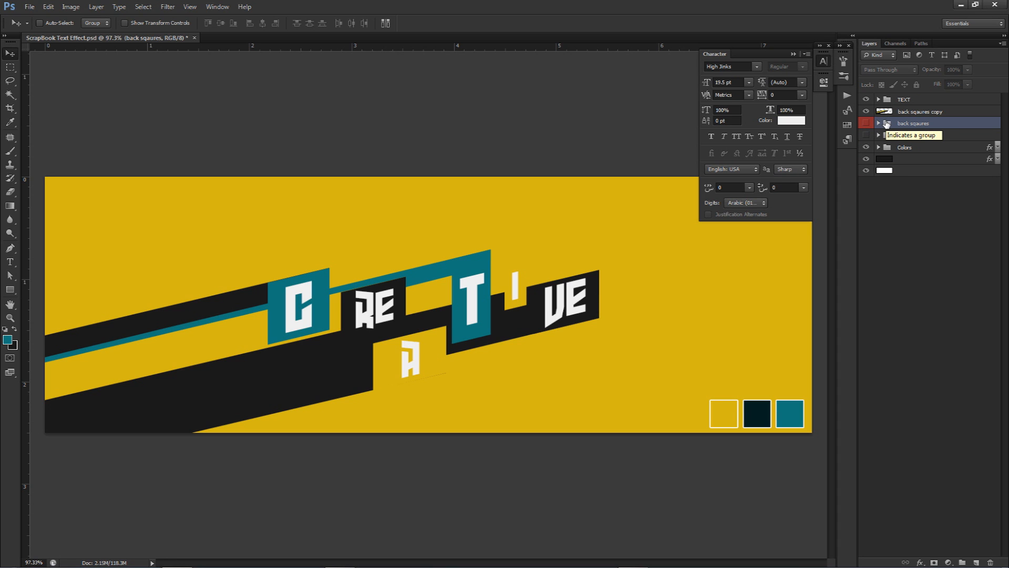
- On the back sqaures copy layer, select the canvas area well left of the C box with a rectangular marquee and delete the strips there
{"action": "left_click", "coordinate": [892, 112]}
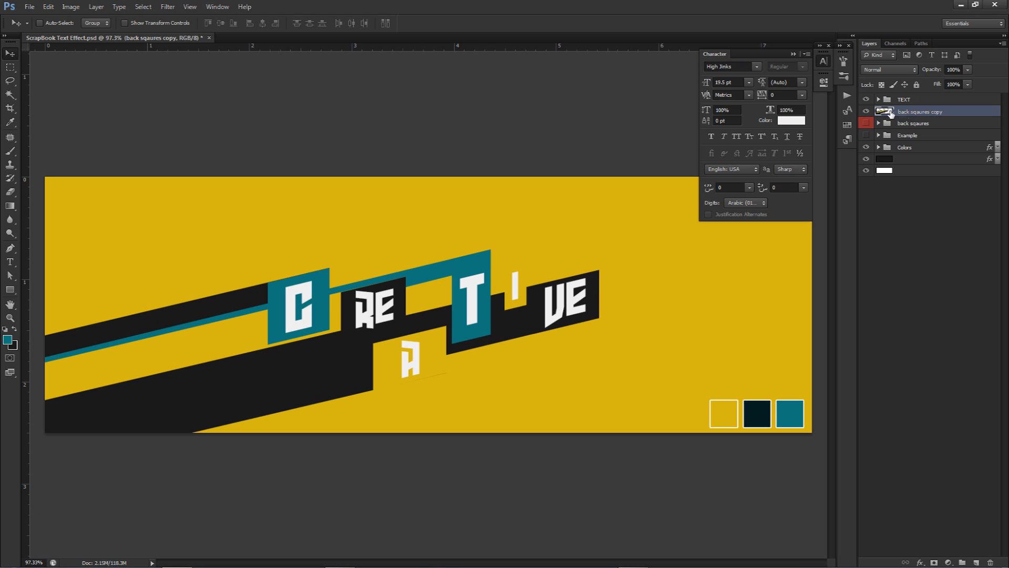
{"action": "key", "text": "m"}
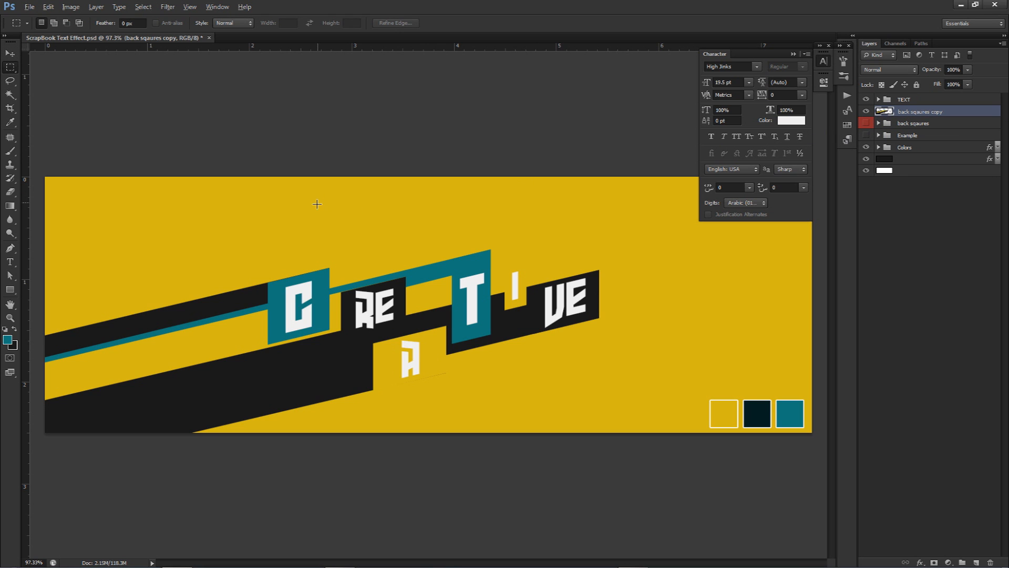
{"action": "scroll", "coordinate": [312, 284], "scroll_direction": "down", "scroll_amount": 2, "text": "alt"}
{"action": "left_click_drag", "start_coordinate": [93, 190], "coordinate": [251, 459]}
{"action": "key", "text": "Delete"}
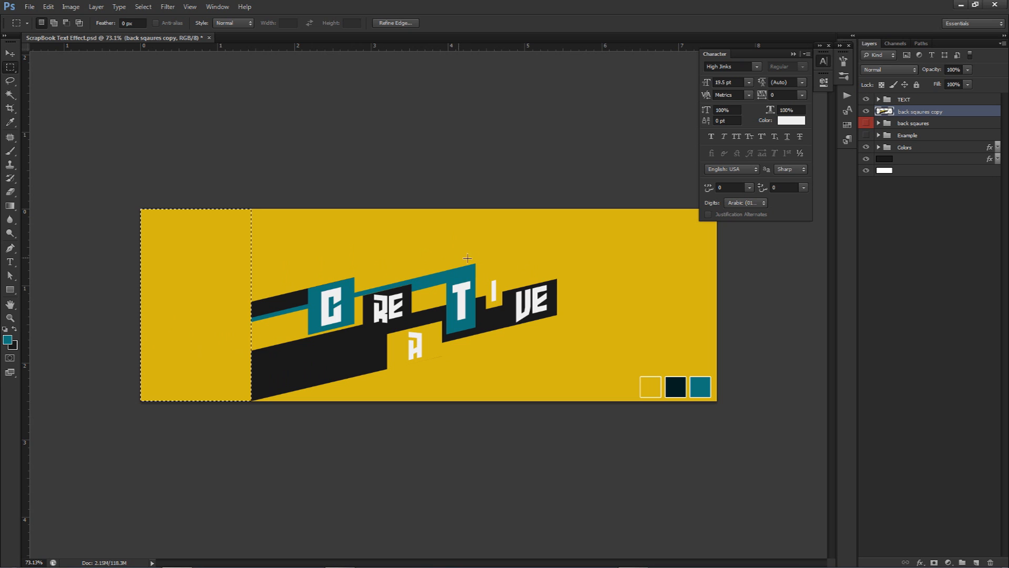
- Delete the strip pieces between the T and VE boxes and between C and RE, and trim the lower dark strip's left end
{"action": "left_click_drag", "start_coordinate": [469, 238], "coordinate": [524, 352]}
{"action": "left_click_drag", "start_coordinate": [483, 308], "coordinate": [483, 311]}
{"action": "key", "text": "Delete"}
{"action": "left_click_drag", "start_coordinate": [241, 334], "coordinate": [287, 387]}
{"action": "key", "text": "Delete"}
{"action": "key", "text": "ctrl+d"}
{"action": "left_click_drag", "start_coordinate": [357, 293], "coordinate": [447, 335]}
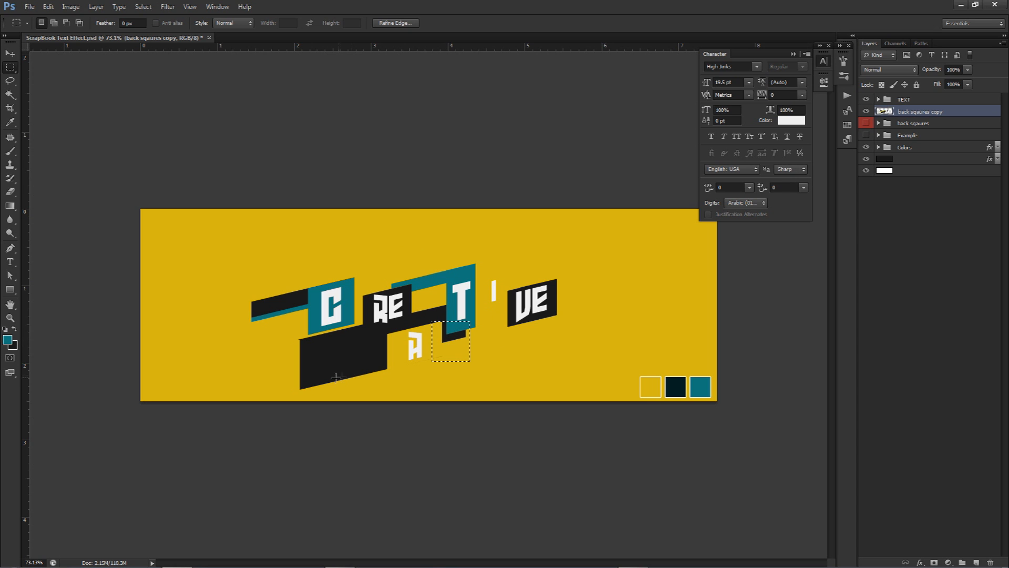
{"action": "left_click_drag", "start_coordinate": [299, 335], "coordinate": [503, 317]}
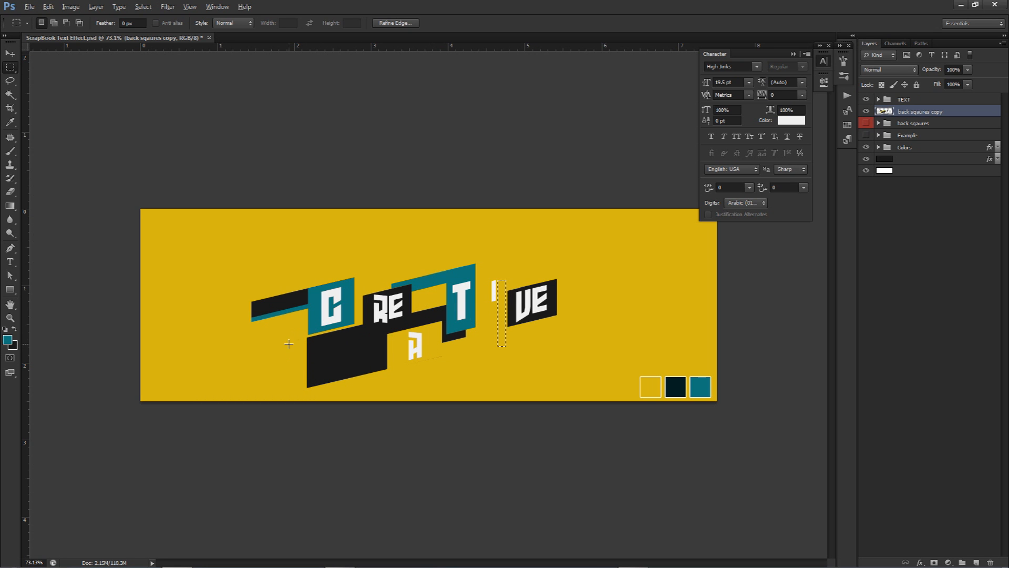
- Clear the selection and draw a closed Pen path around the left edge of the lower dark strip, below the C box
{"action": "scroll", "coordinate": [288, 344], "scroll_direction": "up", "scroll_amount": 3}
{"action": "key", "text": "p"}
{"action": "key", "text": "ctrl+d"}
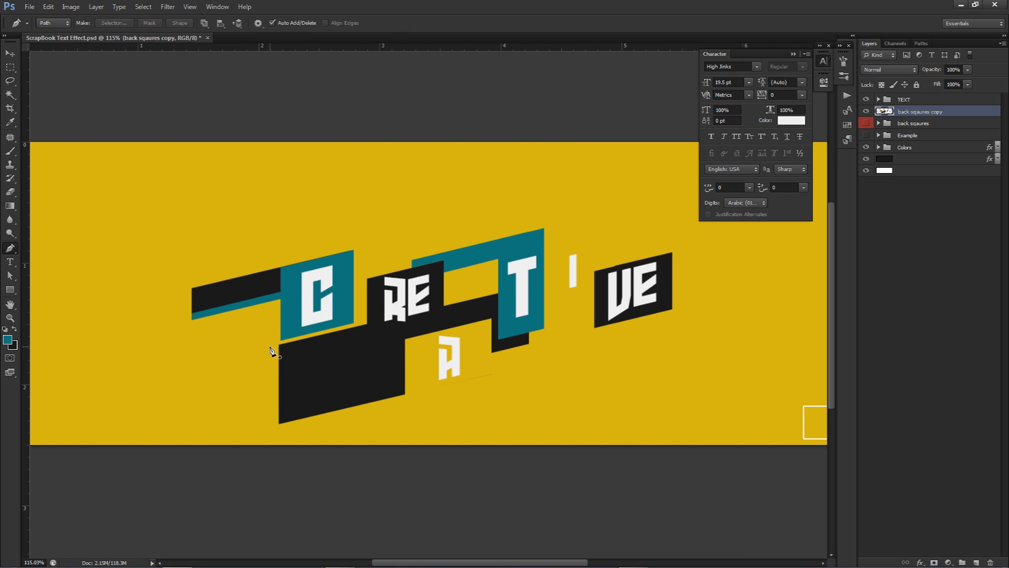
{"action": "left_click", "coordinate": [273, 344]}
{"action": "left_click", "coordinate": [295, 338]}
{"action": "left_click", "coordinate": [295, 448]}
{"action": "left_click", "coordinate": [246, 449]}
{"action": "left_click", "coordinate": [272, 345]}
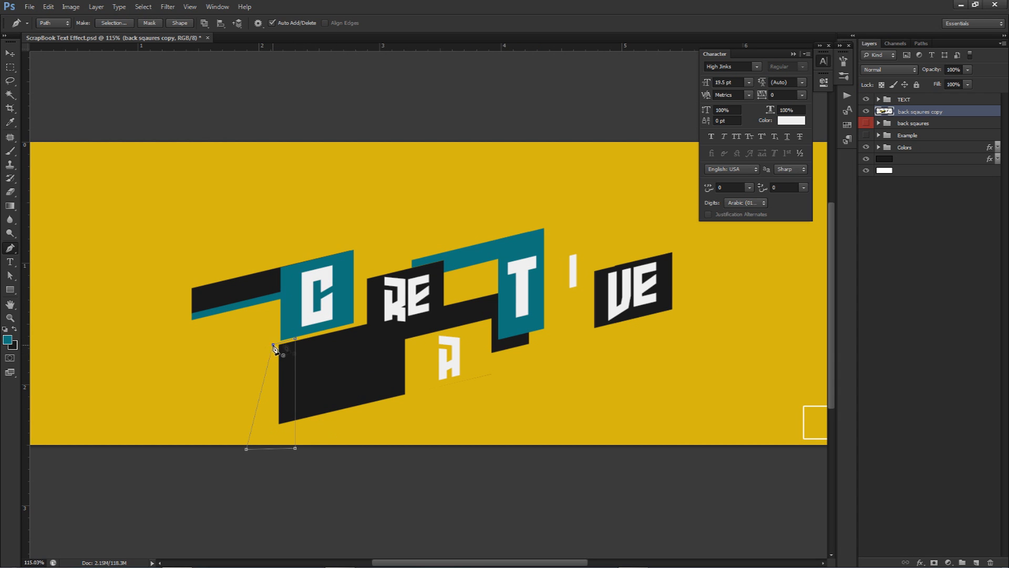
- Convert the path to a selection, delete the enclosed edge of the dark strip and deselect
{"action": "right_click", "coordinate": [602, 271]}
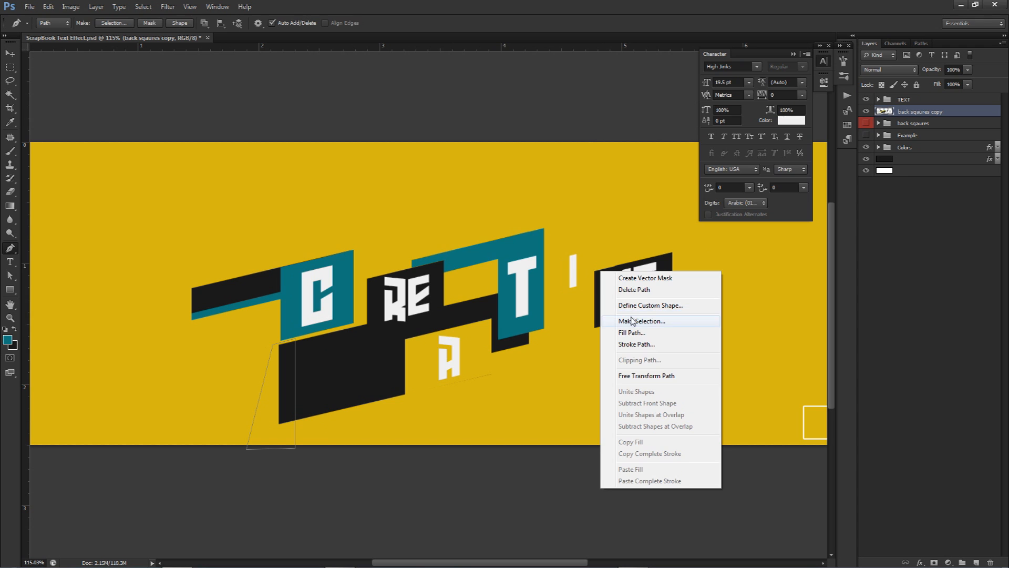
{"action": "left_click", "coordinate": [632, 320]}
{"action": "left_click", "coordinate": [565, 165]}
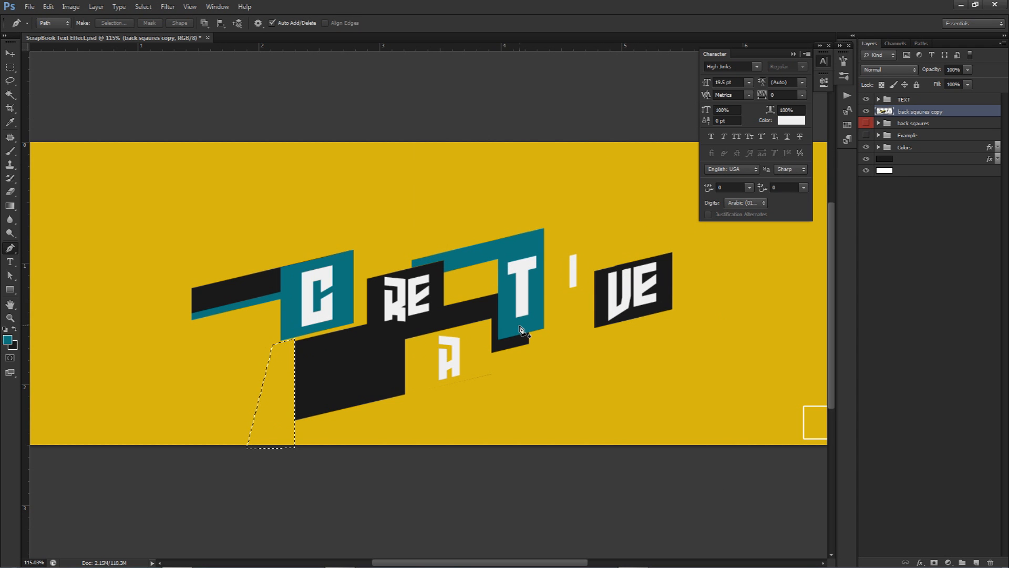
{"action": "key", "text": "ctrl+d"}
{"action": "key", "text": "v"}
{"action": "scroll", "coordinate": [394, 356], "scroll_direction": "down", "scroll_amount": 2}
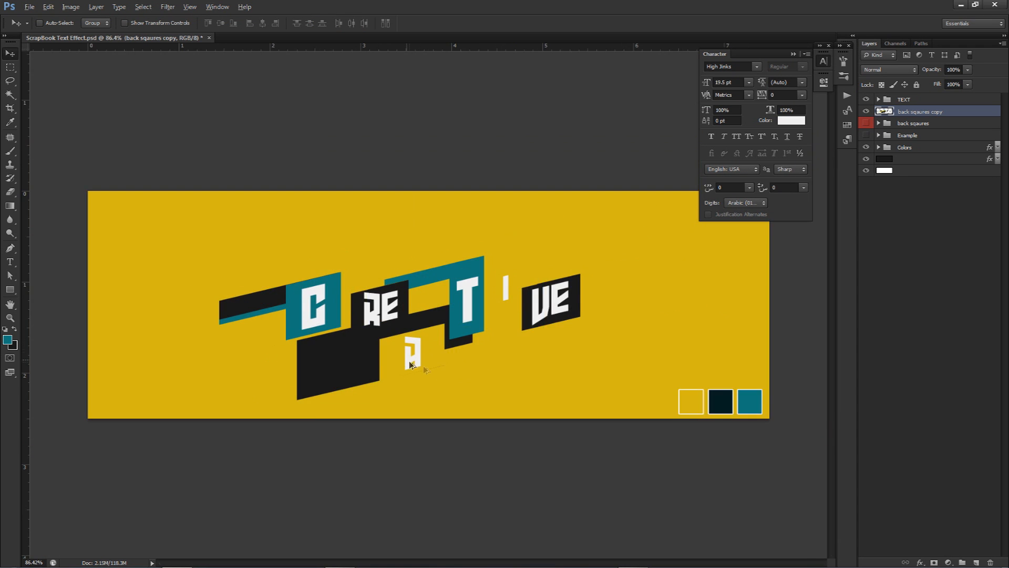
{"action": "scroll", "coordinate": [434, 376], "scroll_direction": "down", "scroll_amount": 1}
{"action": "scroll", "coordinate": [435, 376], "scroll_direction": "down", "scroll_amount": 1}
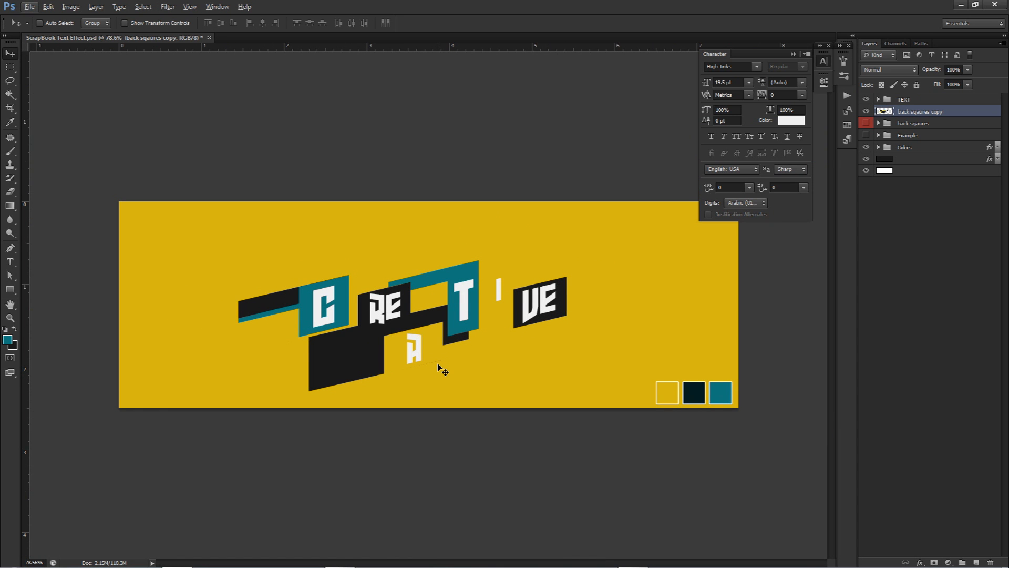
- Hide the Colors group, expand the TEXT group and collapse the effects lists of its box layers
{"action": "left_click", "coordinate": [867, 147]}
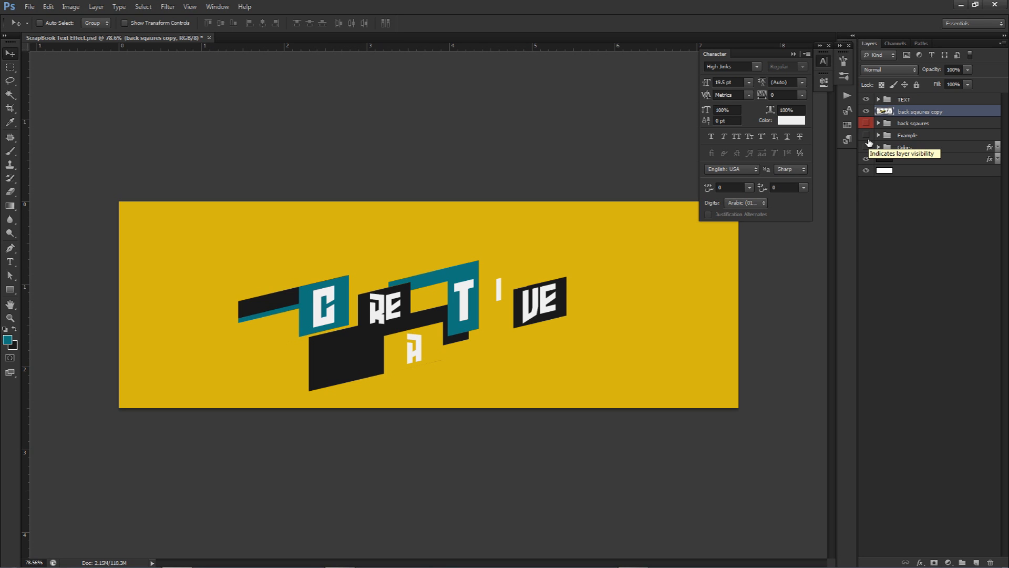
{"action": "left_click", "coordinate": [878, 99]}
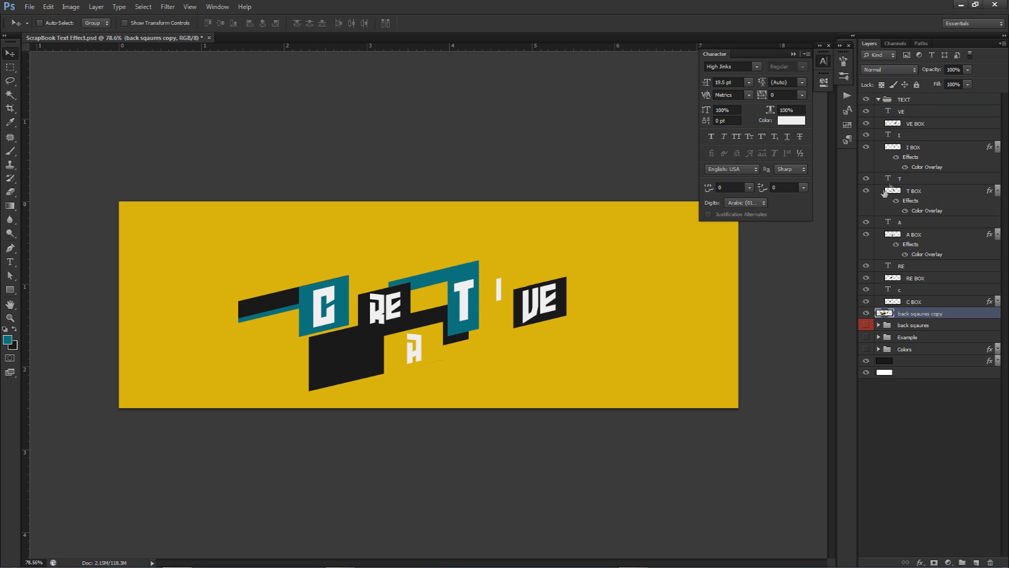
{"action": "left_click", "coordinate": [998, 147]}
{"action": "left_click", "coordinate": [998, 159]}
{"action": "left_click", "coordinate": [997, 171]}
{"action": "left_click", "coordinate": [998, 194]}
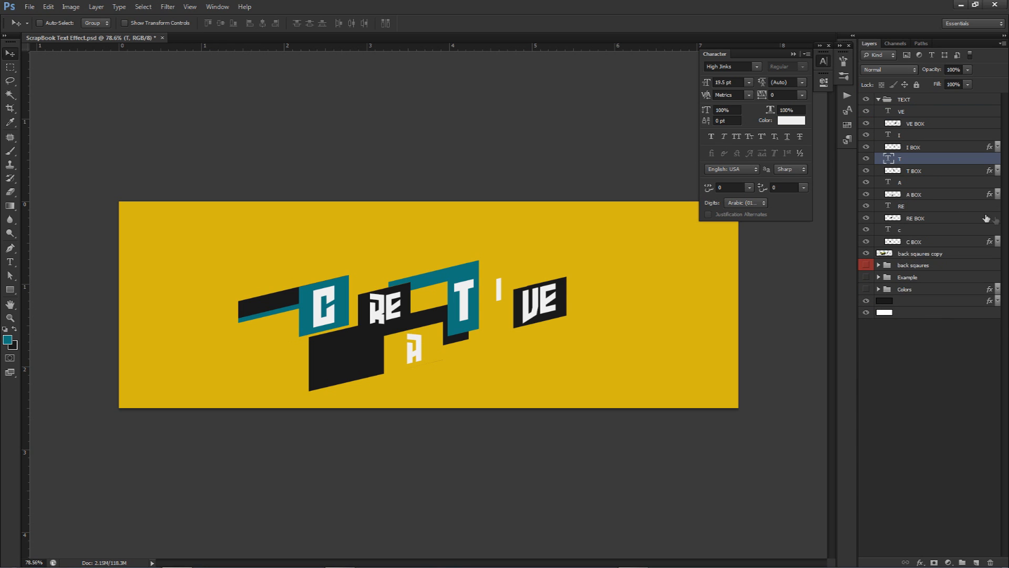
- Group the six letter box layers, C, RE, A, T, I and VE BOX, inside the TEXT group
{"action": "left_click", "coordinate": [919, 242]}
{"action": "left_click", "coordinate": [920, 217], "text": "ctrl"}
{"action": "left_click", "coordinate": [917, 194], "text": "ctrl"}
{"action": "left_click", "coordinate": [916, 170], "text": "ctrl"}
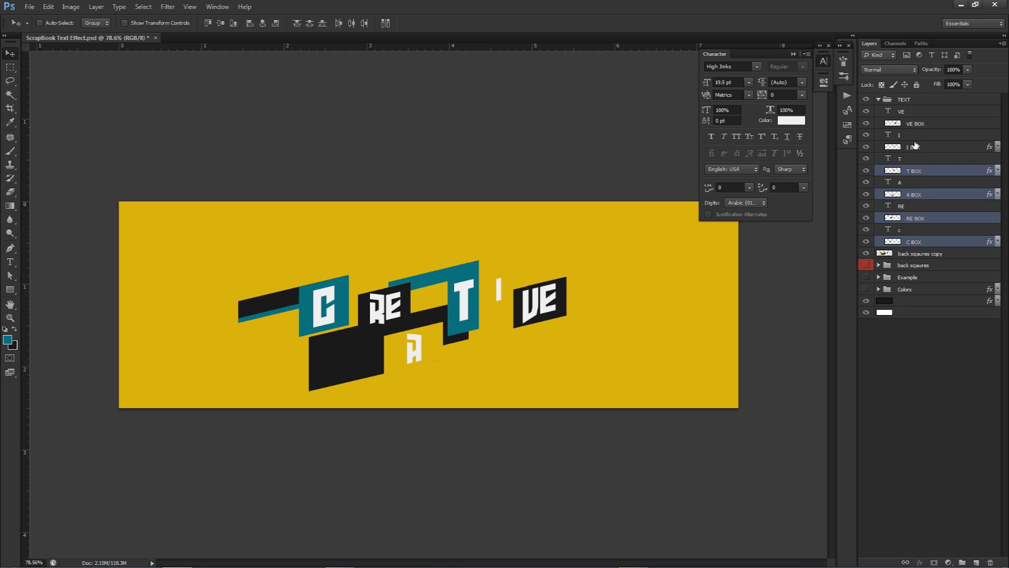
{"action": "left_click", "coordinate": [915, 146], "text": "ctrl"}
{"action": "left_click", "coordinate": [918, 123], "text": "ctrl"}
{"action": "key", "text": "ctrl+g"}
- Move the new box group below the letter layers within TEXT and rename it "text boxes"
{"action": "left_click_drag", "start_coordinate": [918, 124], "coordinate": [910, 186]}
{"action": "double_click", "coordinate": [911, 184]}
{"action": "type", "text": "B"}
{"action": "type", "text": "ext boxes"}
{"action": "key", "text": "Return"}
- Add a gradient overlay to the text boxes group with the Overlay blend mode and 45% opacity
{"action": "double_click", "coordinate": [961, 188]}
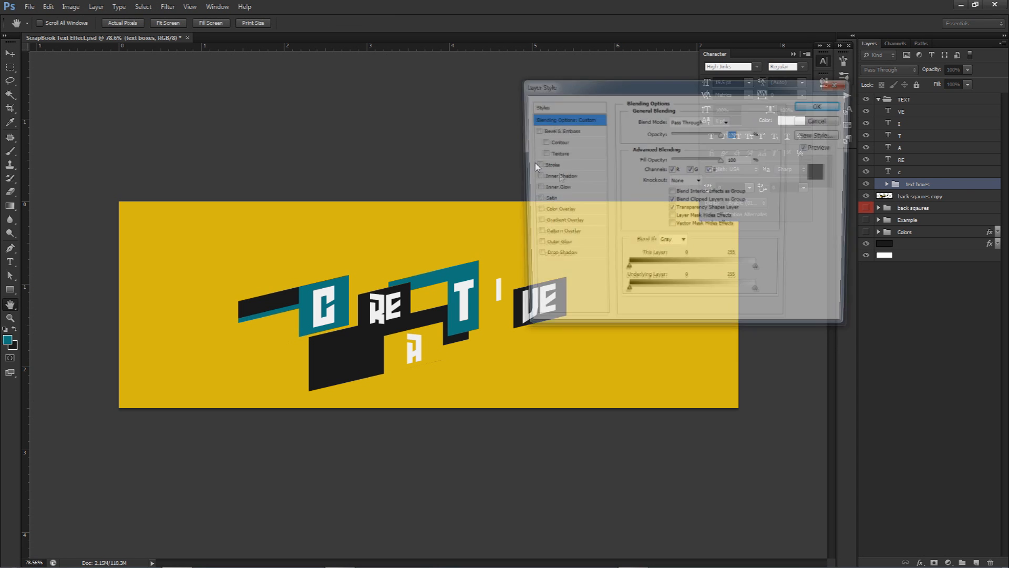
{"action": "left_click", "coordinate": [558, 222]}
{"action": "left_click", "coordinate": [702, 124]}
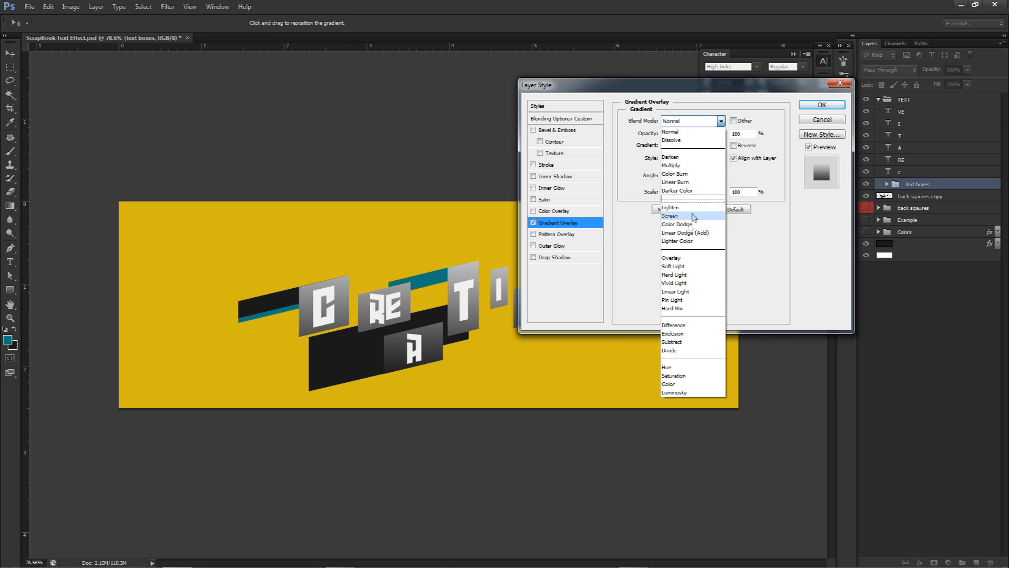
{"action": "left_click", "coordinate": [689, 255]}
{"action": "key", "text": "Tab"}
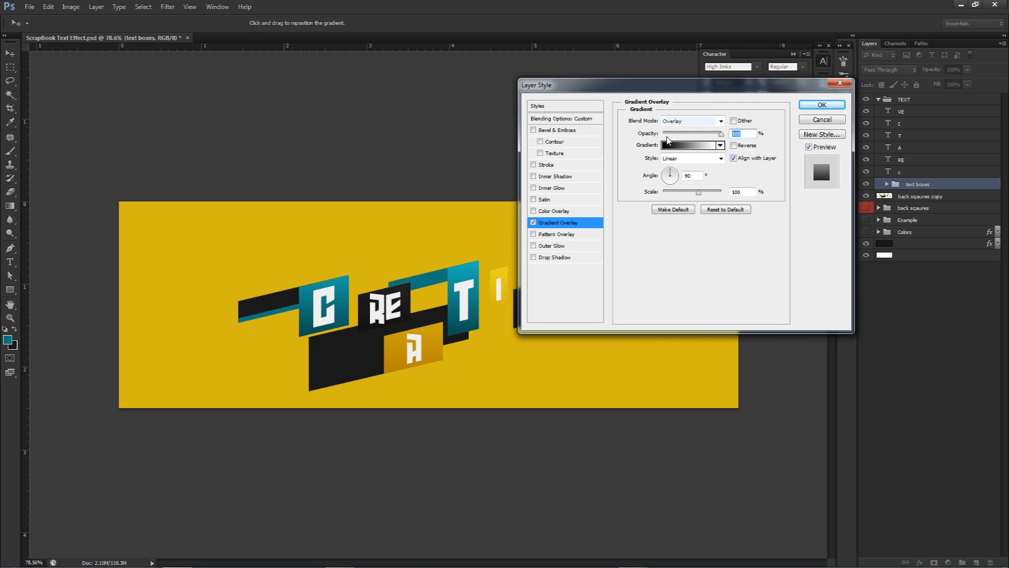
{"action": "type", "text": "45"}
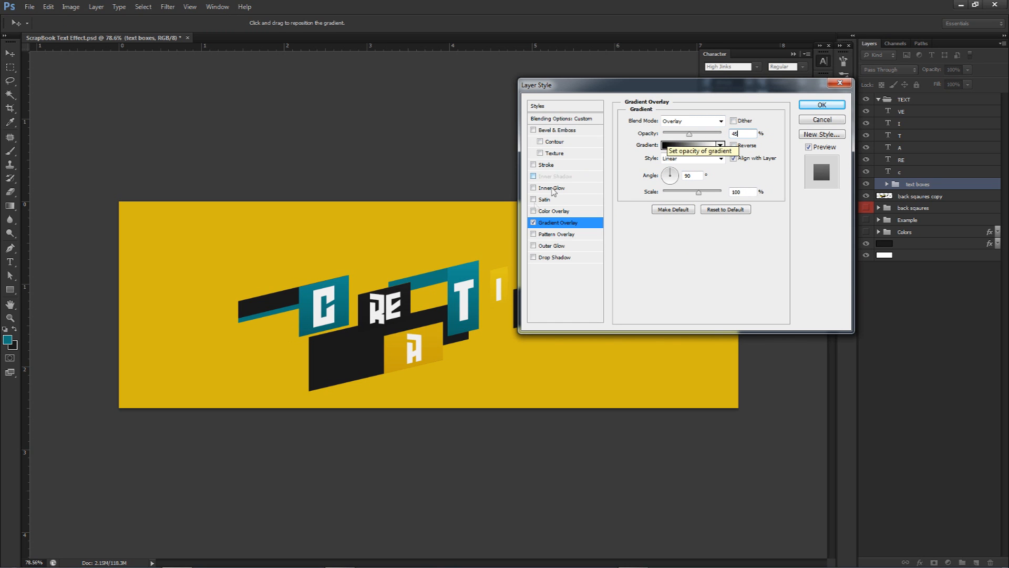
{"action": "left_click_drag", "start_coordinate": [586, 82], "coordinate": [642, 87]}
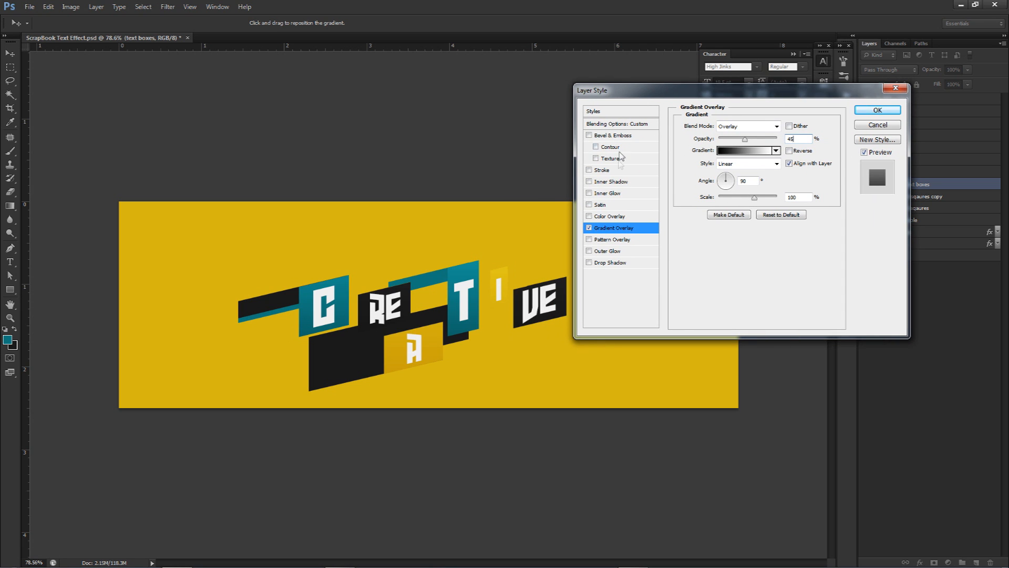
- Add a drop shadow to the text boxes group at an angle of 13° and adjust its size and opacity
{"action": "left_click", "coordinate": [607, 263]}
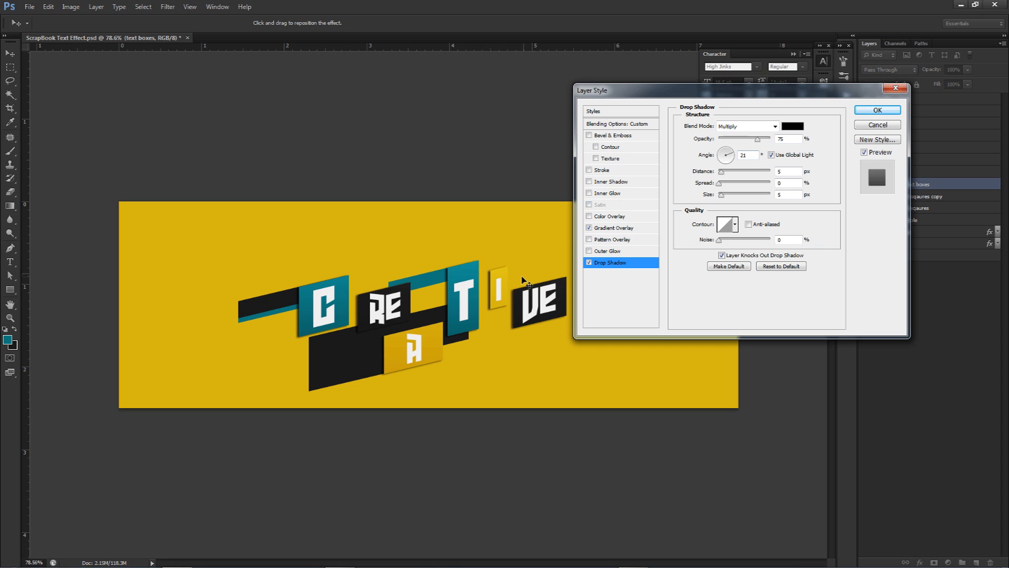
{"action": "left_click_drag", "start_coordinate": [754, 155], "coordinate": [693, 155]}
{"action": "type", "text": "13"}
{"action": "left_click", "coordinate": [722, 196]}
{"action": "left_click_drag", "start_coordinate": [758, 140], "coordinate": [756, 137]}
- Add a pattern overlay to the text boxes group using the first pattern in the third row of swatches
{"action": "left_click", "coordinate": [610, 240]}
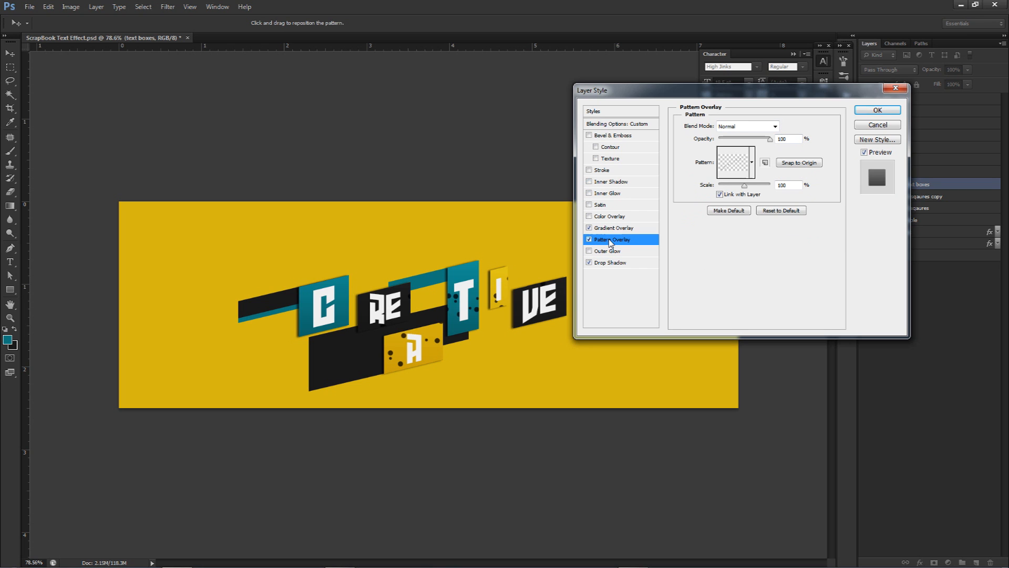
{"action": "left_click", "coordinate": [752, 162]}
{"action": "left_click", "coordinate": [661, 229]}
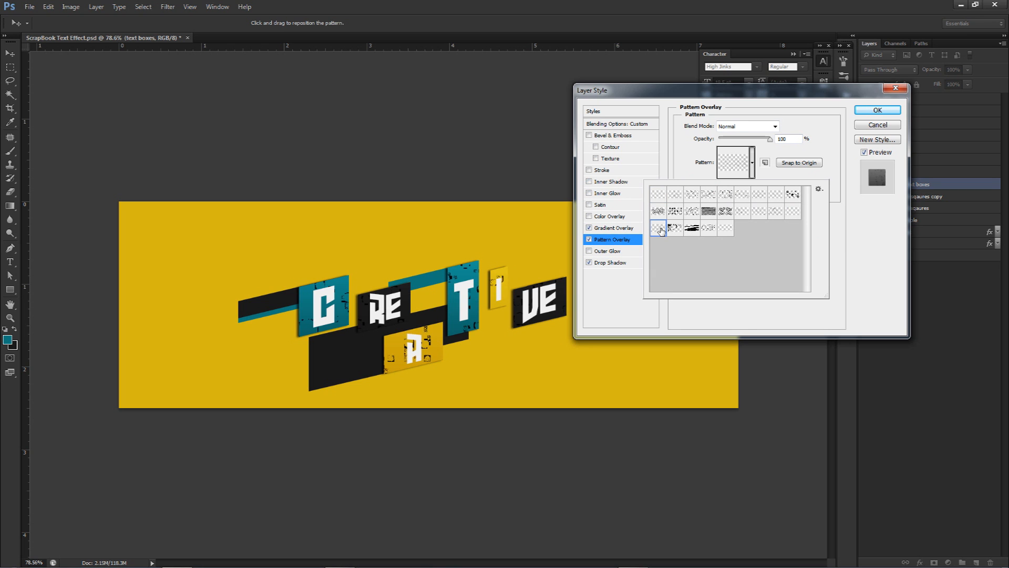
{"action": "left_click", "coordinate": [692, 229]}
{"action": "left_click", "coordinate": [665, 230]}
- Set the pattern overlay's blend mode to Overlay and lower its opacity to about 23%
{"action": "left_click", "coordinate": [760, 110]}
{"action": "left_click", "coordinate": [744, 138]}
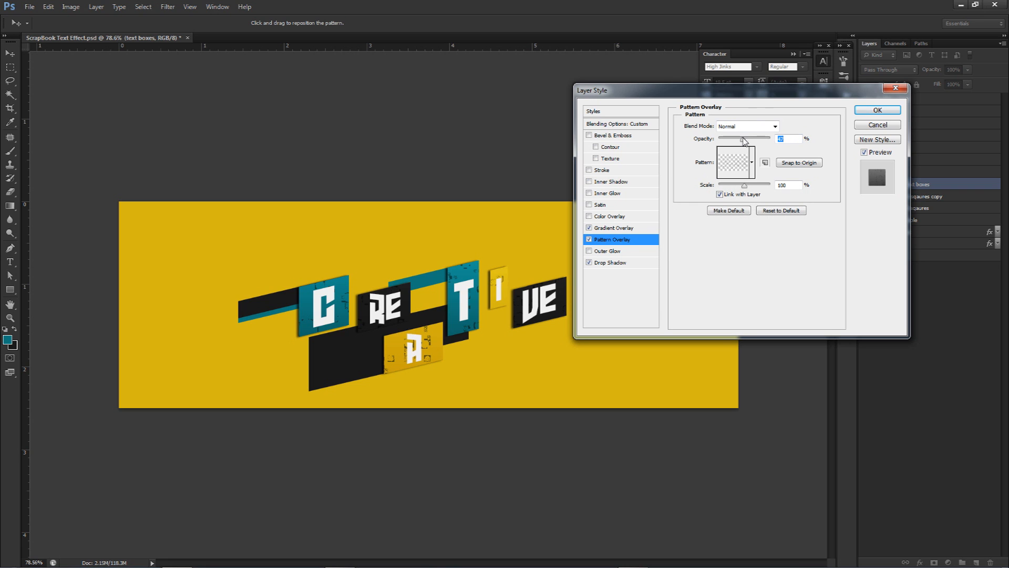
{"action": "left_click_drag", "start_coordinate": [740, 141], "coordinate": [736, 142]}
{"action": "left_click", "coordinate": [747, 127]}
{"action": "left_click", "coordinate": [747, 263]}
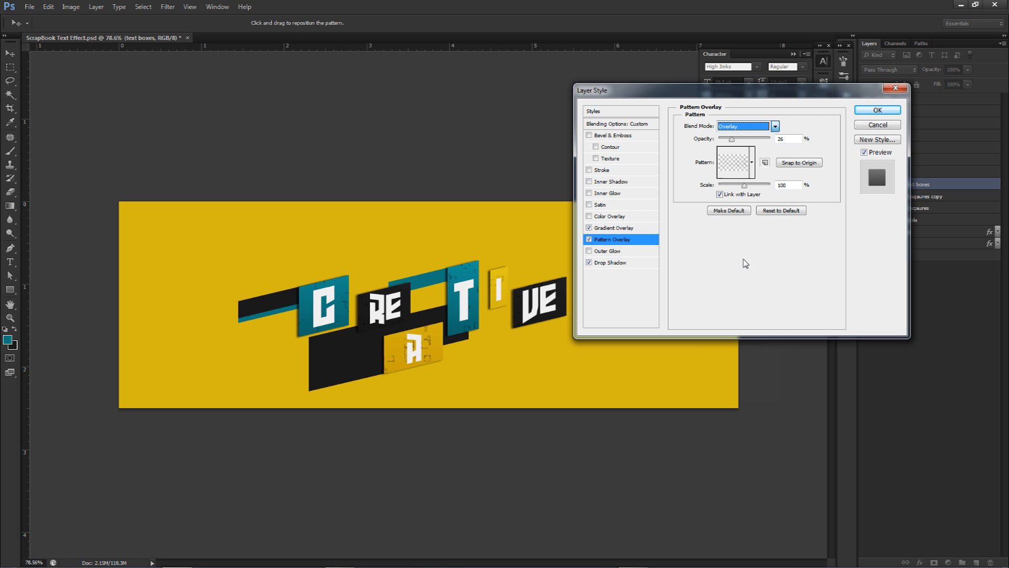
{"action": "left_click_drag", "start_coordinate": [742, 141], "coordinate": [735, 142]}
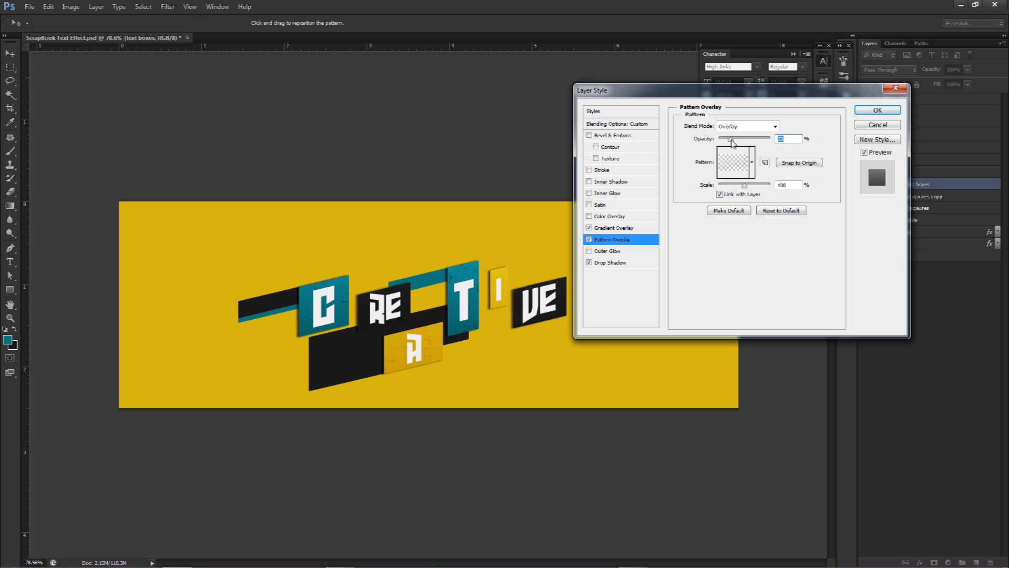
- Add an inner glow to the text boxes group with colour f3f3f3, size 10 px, Overlay blend mode and about 35% opacity
{"action": "left_click", "coordinate": [606, 194]}
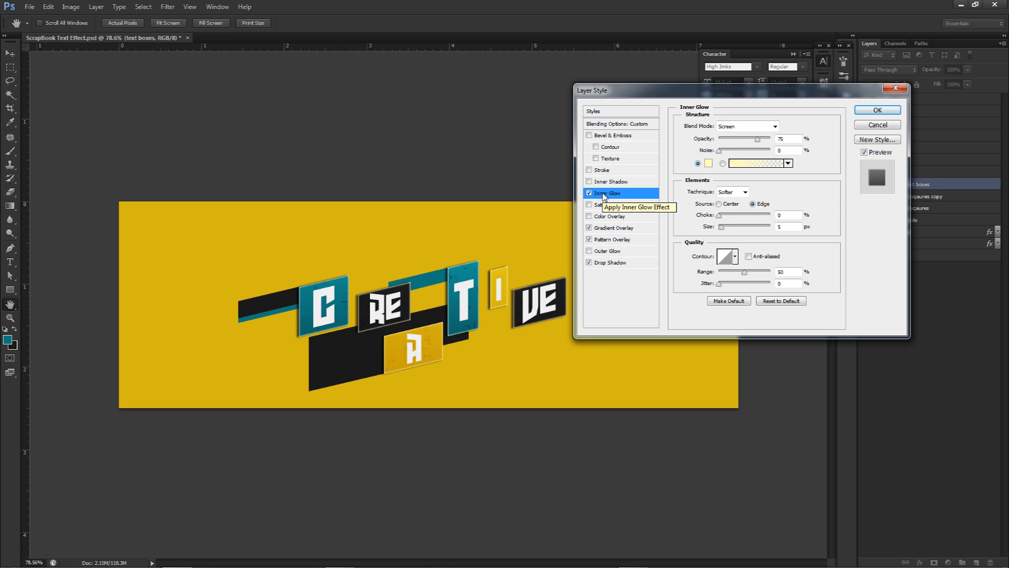
{"action": "left_click", "coordinate": [709, 163]}
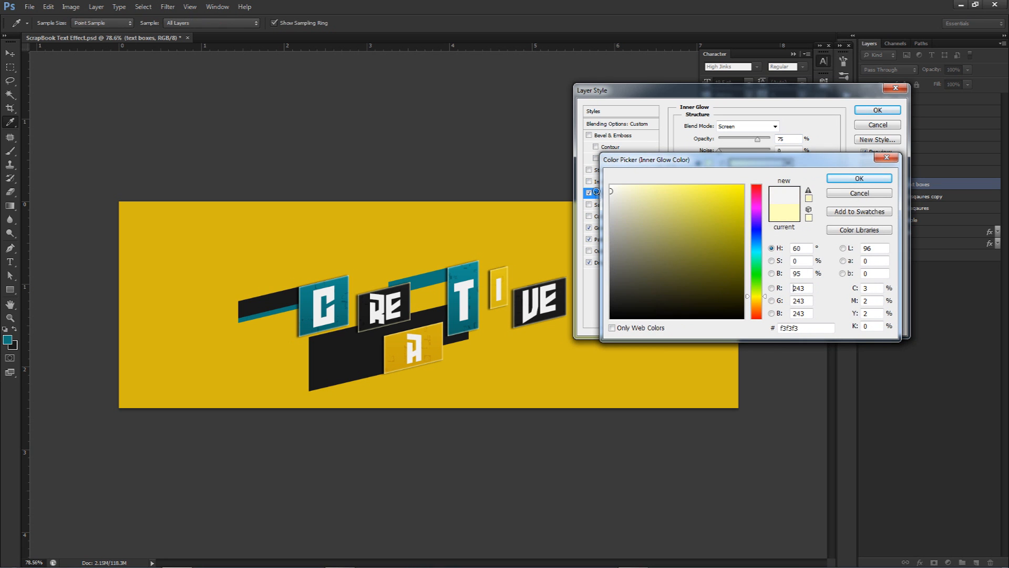
{"action": "left_click", "coordinate": [859, 178]}
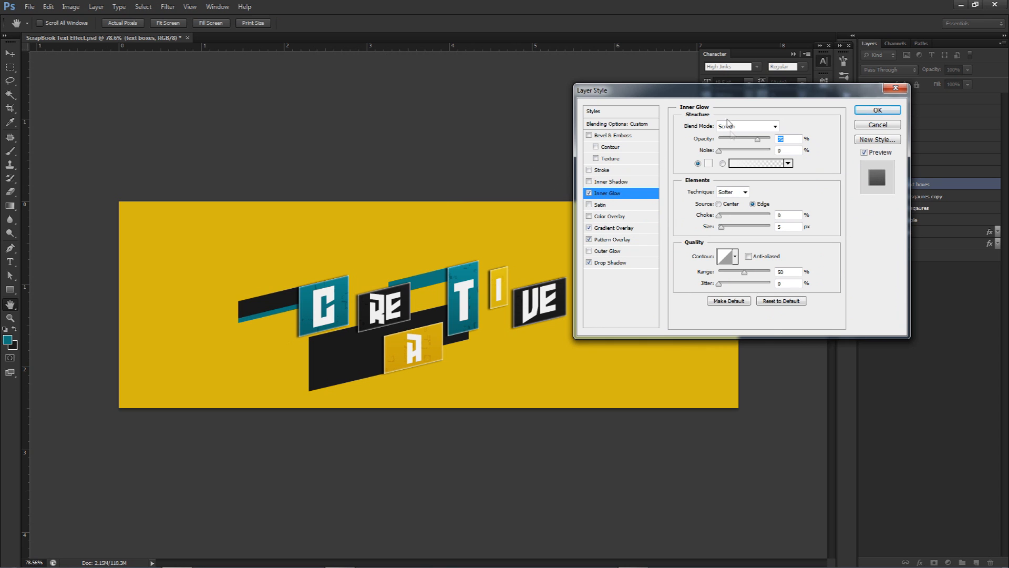
{"action": "left_click", "coordinate": [721, 228]}
{"action": "left_click_drag", "start_coordinate": [724, 230], "coordinate": [726, 230]}
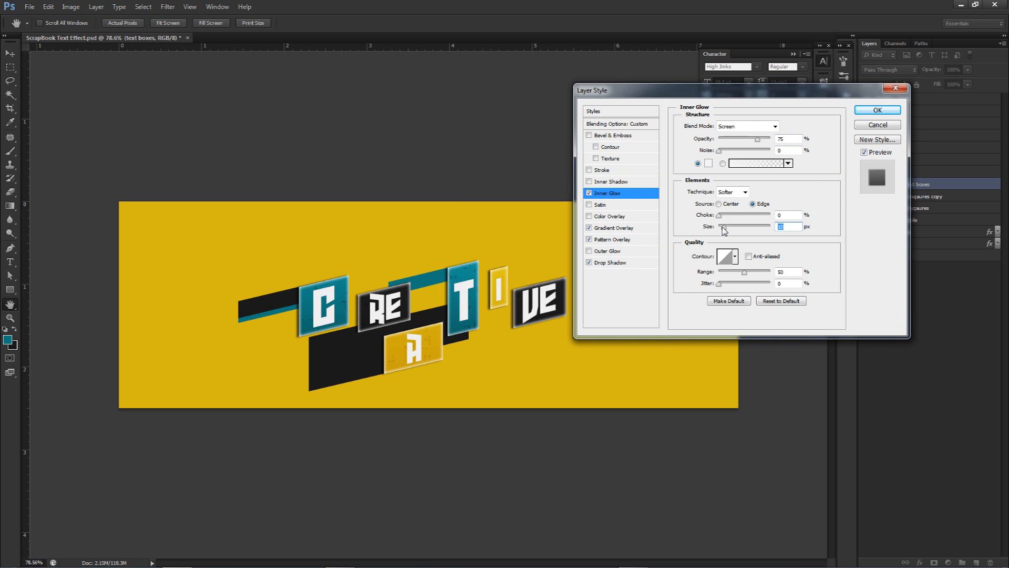
{"action": "left_click", "coordinate": [745, 127]}
{"action": "left_click", "coordinate": [746, 264]}
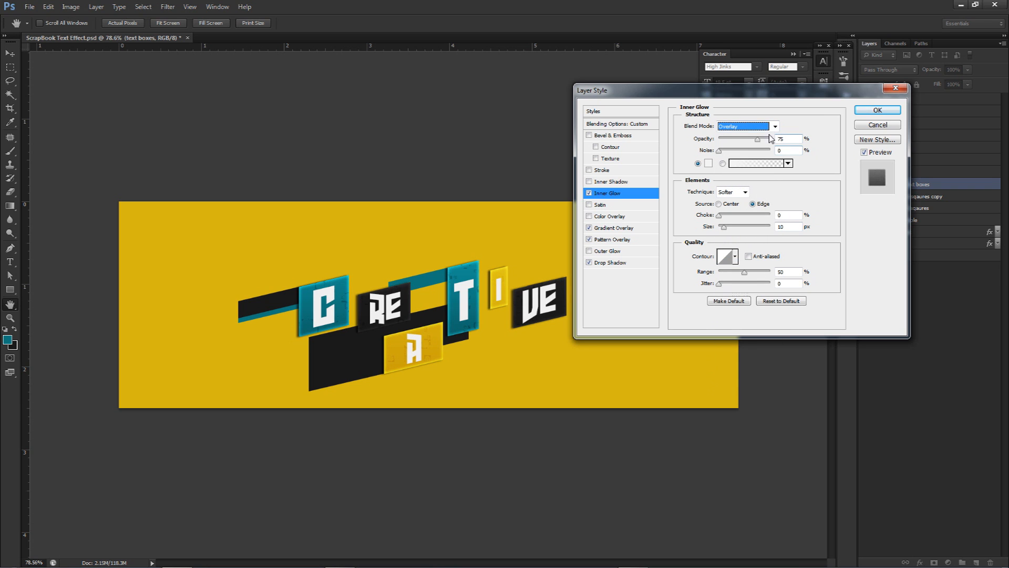
{"action": "left_click", "coordinate": [739, 138]}
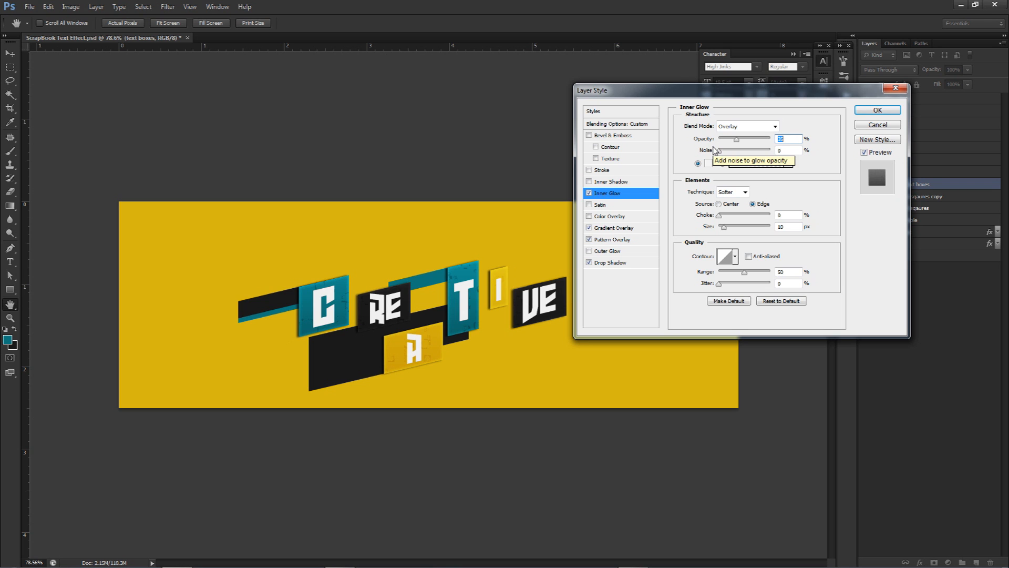
- Add a 2 px black inside stroke with Overlay blend mode and 45% opacity, and apply the layer styles
{"action": "left_click", "coordinate": [605, 173]}
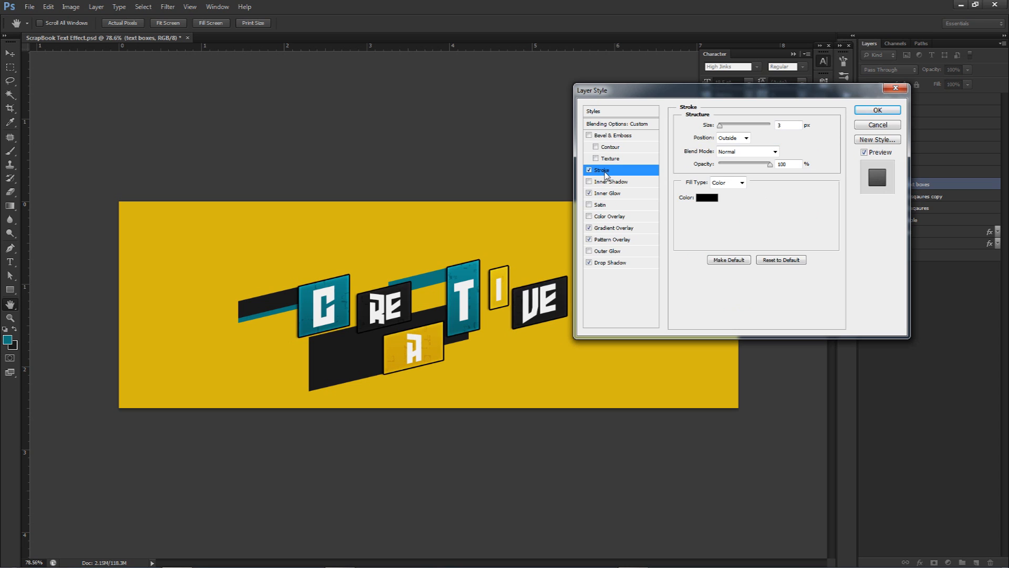
{"action": "left_click", "coordinate": [742, 138]}
{"action": "left_click", "coordinate": [729, 149]}
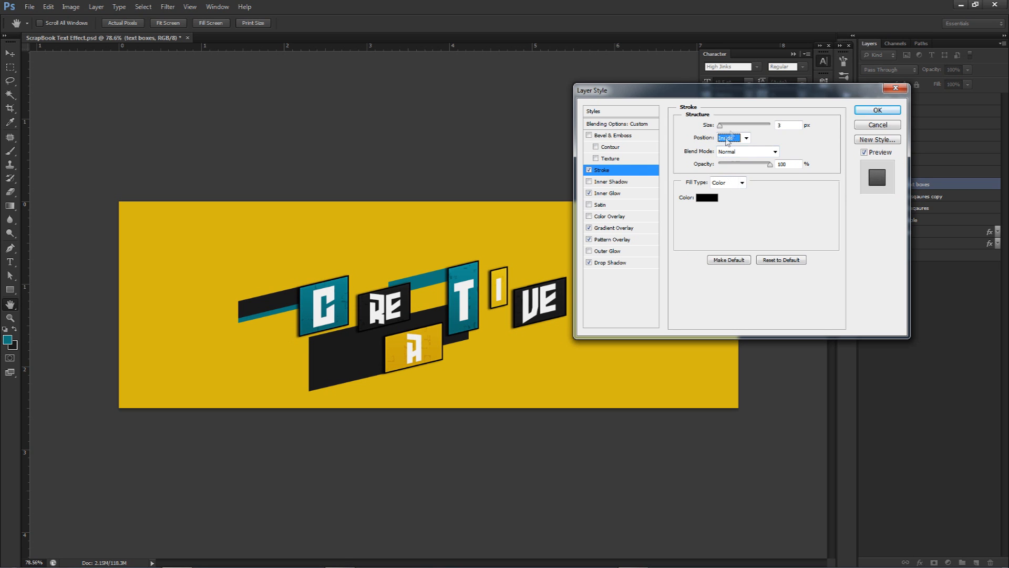
{"action": "left_click", "coordinate": [749, 151]}
{"action": "left_click", "coordinate": [737, 288]}
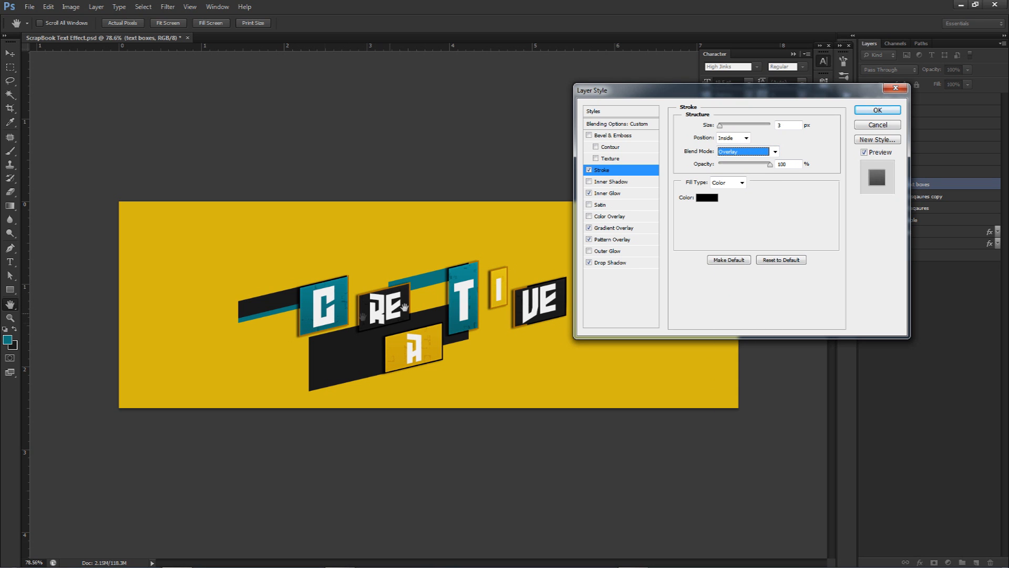
{"action": "double_click", "coordinate": [792, 128]}
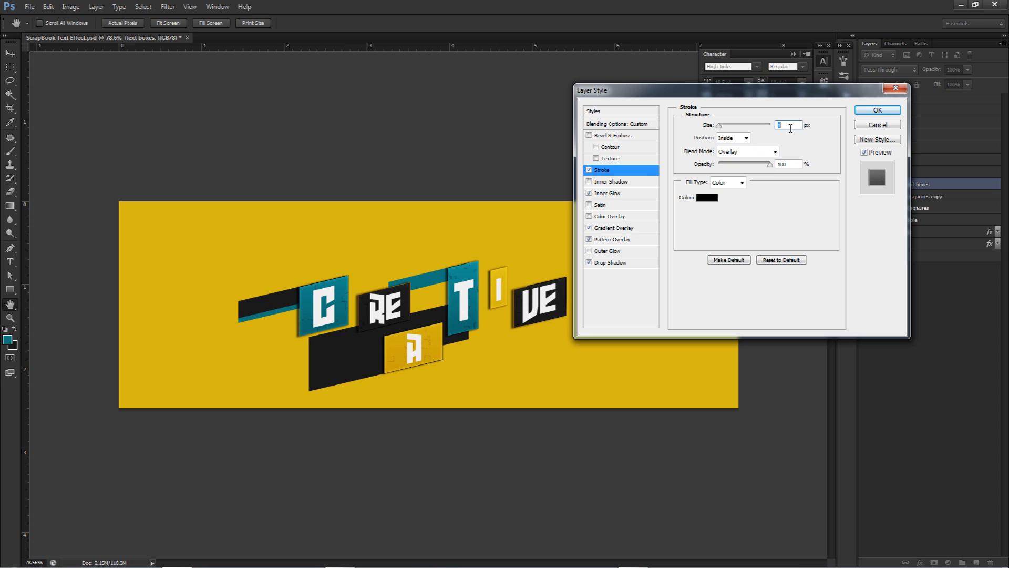
{"action": "key", "text": "Up"}
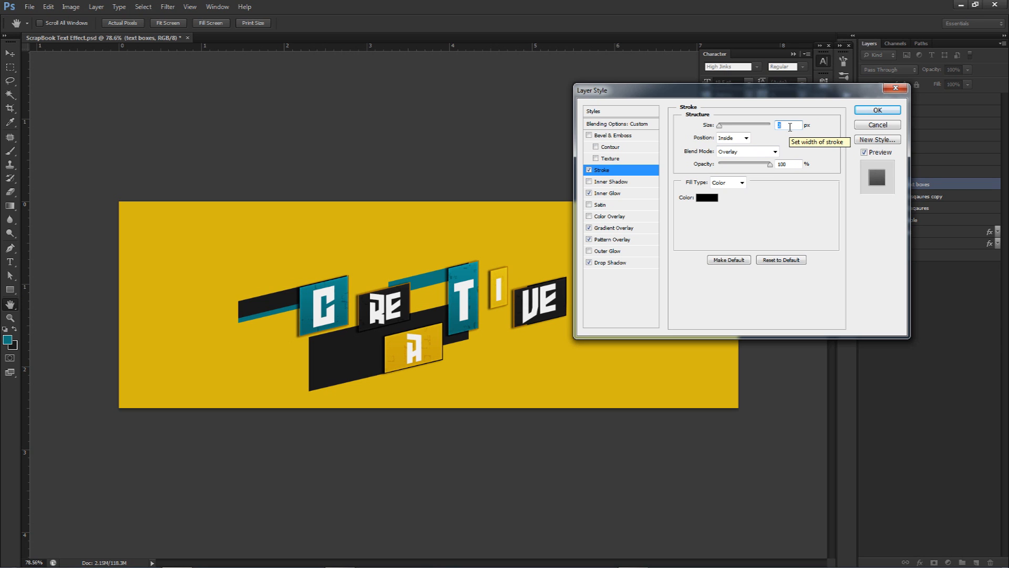
{"action": "double_click", "coordinate": [792, 164]}
{"action": "type", "text": "45"}
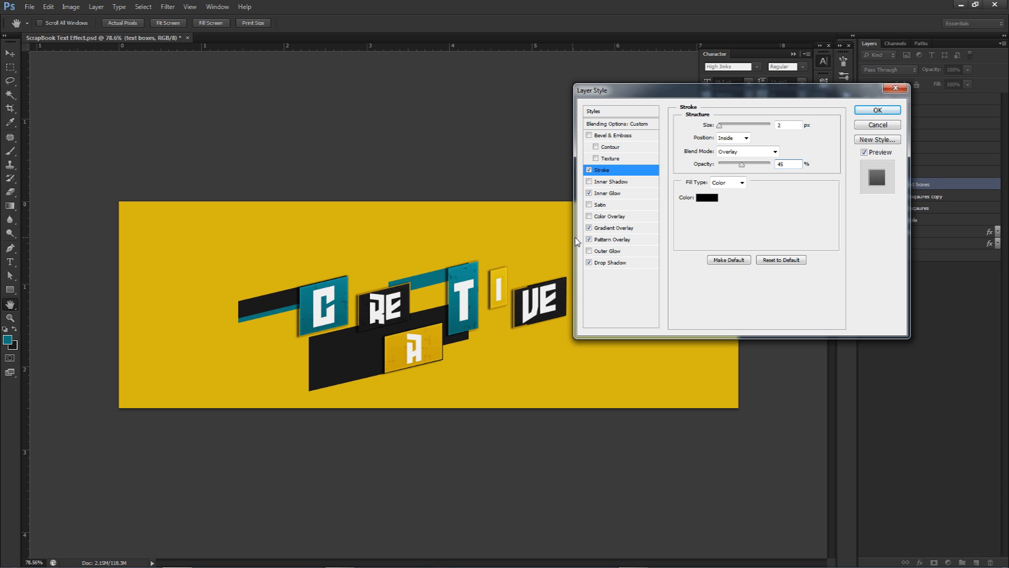
{"action": "left_click", "coordinate": [878, 109]}
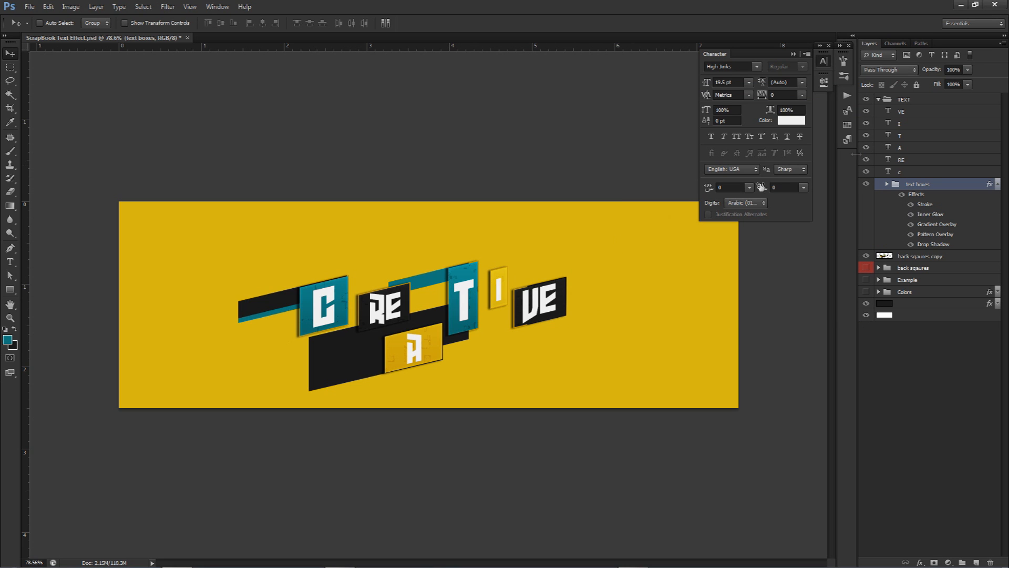
- Collapse the TEXT group and create a new layer above it
{"action": "left_click", "coordinate": [879, 100]}
{"action": "left_click", "coordinate": [914, 100]}
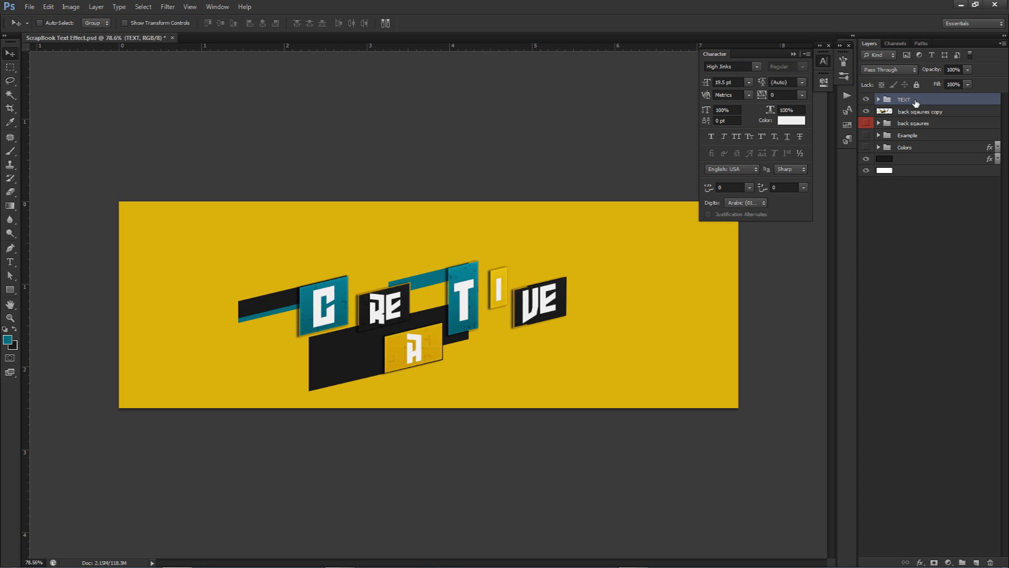
{"action": "key", "text": "ctrl+shift+n"}
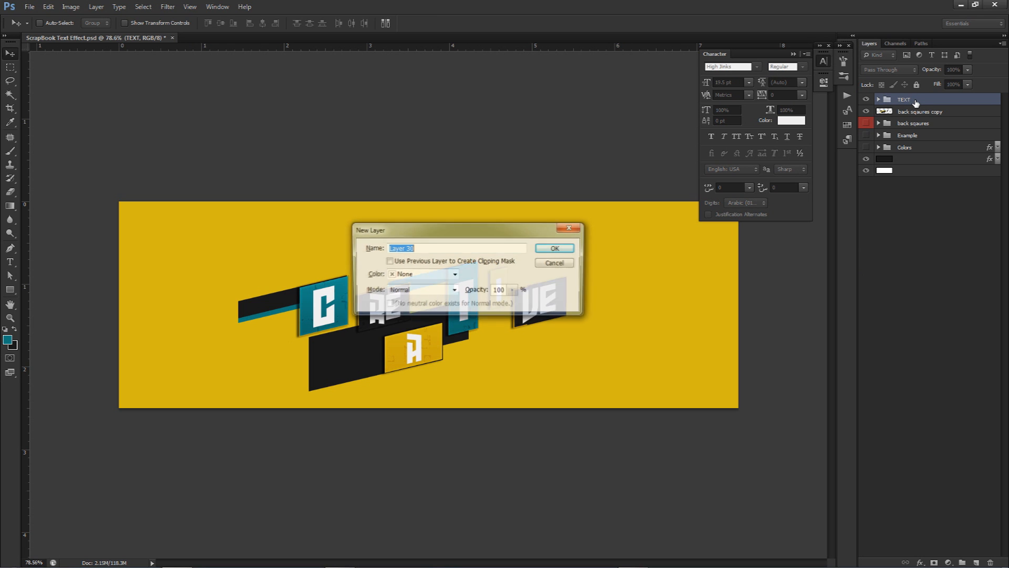
{"action": "key", "text": "Return"}
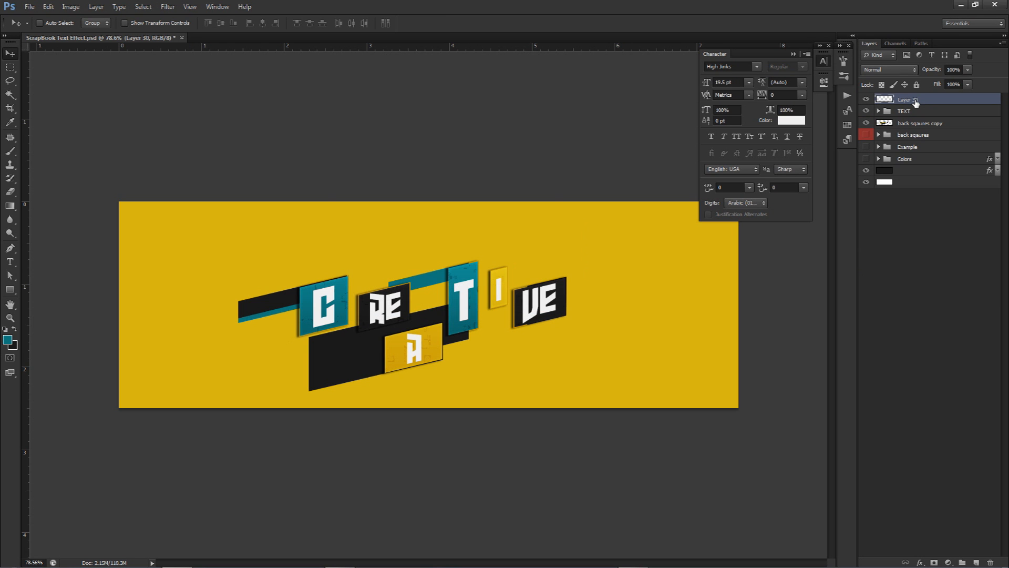
- Paint a soft white highlight over the canvas's upper middle edge with a large 0% hardness brush and adjust the layer's opacity
{"action": "key", "text": "b"}
{"action": "key", "text": "d"}
{"action": "key", "text": "x"}
{"action": "right_click", "coordinate": [453, 280]}
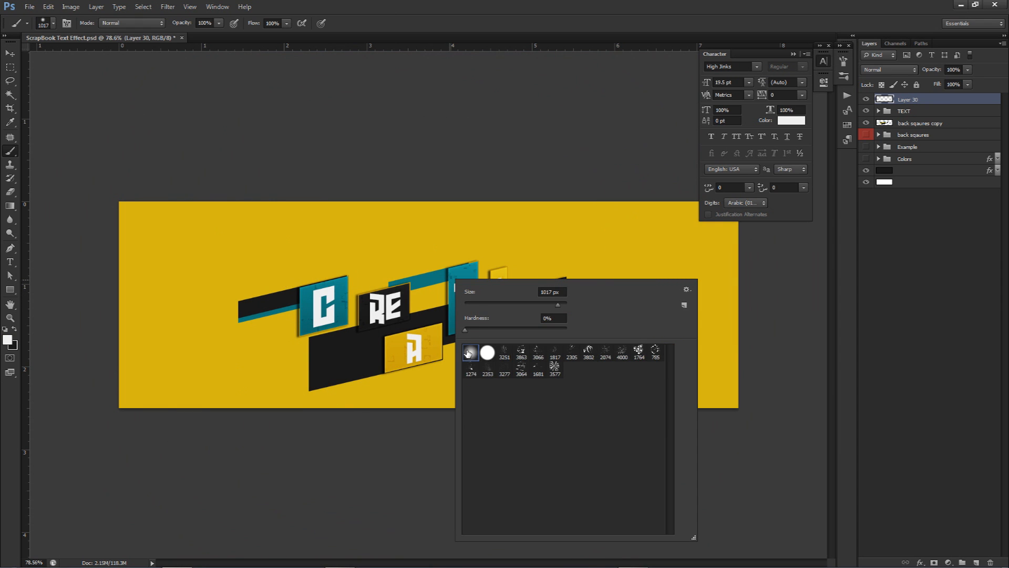
{"action": "left_click", "coordinate": [418, 281]}
{"action": "left_click_drag", "start_coordinate": [406, 235], "coordinate": [409, 235]}
{"action": "left_click", "coordinate": [445, 104]}
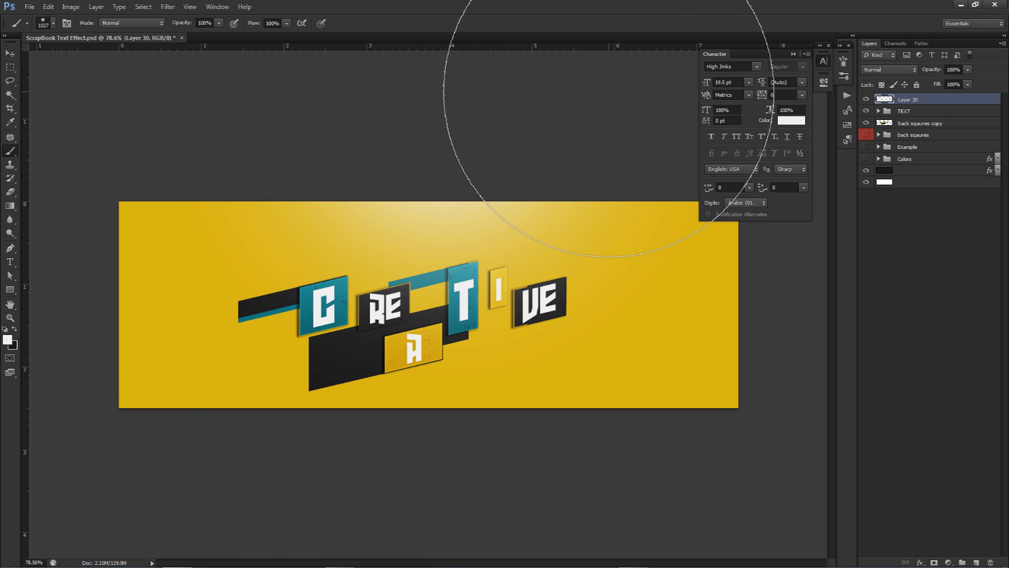
{"action": "left_click", "coordinate": [968, 69]}
{"action": "left_click", "coordinate": [952, 81]}
- Move the TEXT group and the back sqaures copy layer together slightly up and right to centre the design on the canvas
{"action": "left_click", "coordinate": [904, 110]}
{"action": "left_click", "coordinate": [920, 123], "text": "shift"}
{"action": "key", "text": "v"}
{"action": "left_click_drag", "start_coordinate": [547, 281], "coordinate": [528, 270]}
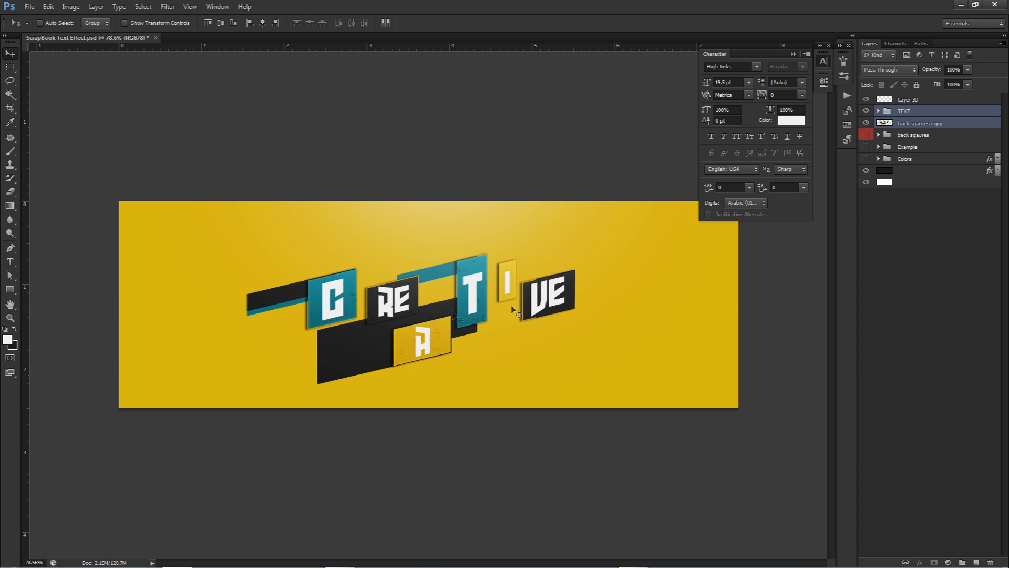
{"action": "left_click_drag", "start_coordinate": [515, 307], "coordinate": [512, 306]}
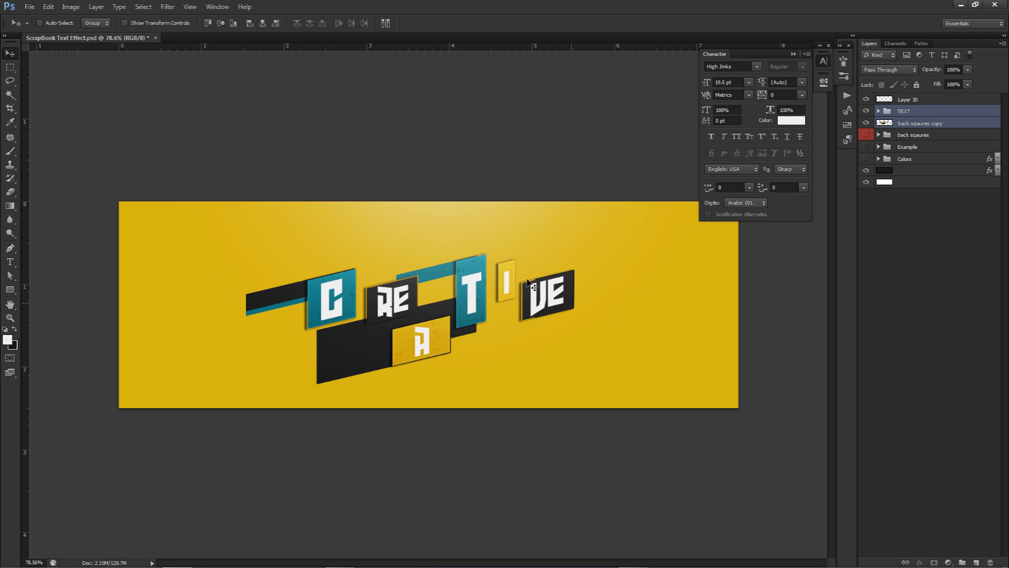
- Create a new layer directly above the yellow background layer
{"action": "left_click", "coordinate": [913, 160]}
{"action": "left_click", "coordinate": [914, 169]}
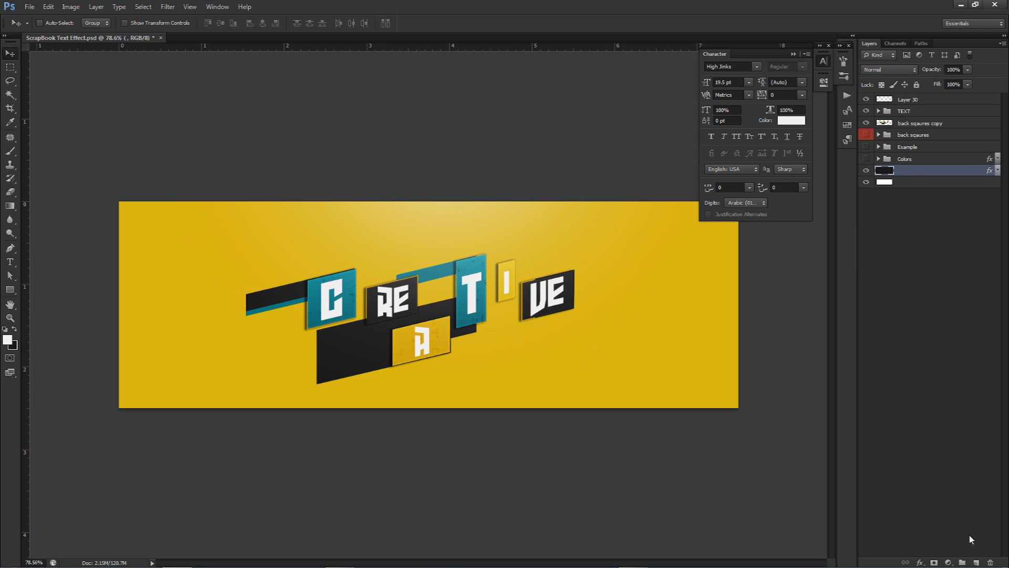
{"action": "left_click", "coordinate": [977, 562]}
- Paint three soft white highlights at the canvas's upper corners and lower middle edge with a 976 px brush
{"action": "key", "text": "b"}
{"action": "left_click", "coordinate": [179, 173]}
{"action": "key", "text": "ctrl+z"}
{"action": "left_click_drag", "start_coordinate": [270, 291], "coordinate": [241, 291]}
{"action": "left_click_drag", "start_coordinate": [325, 203], "coordinate": [315, 203]}
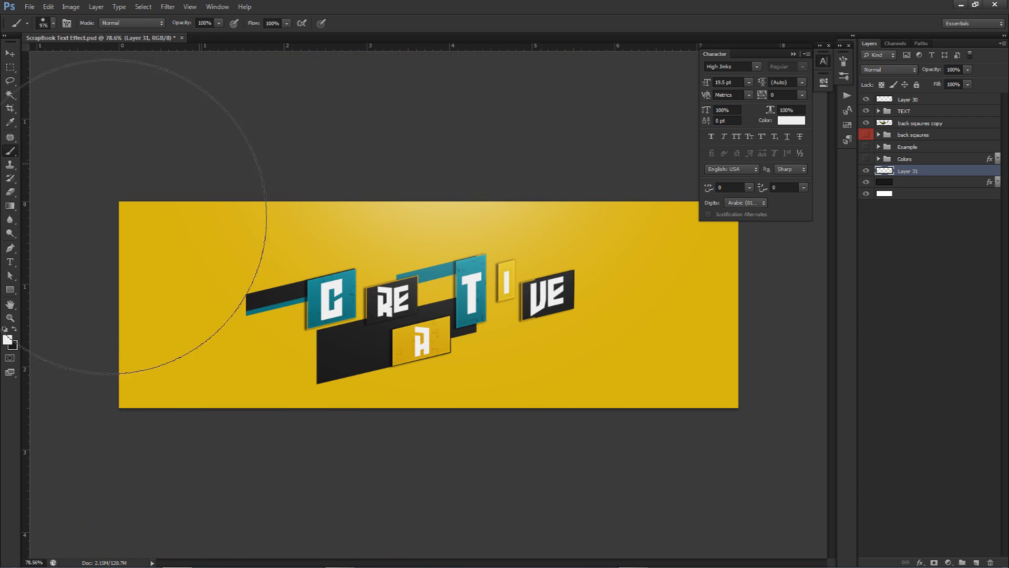
{"action": "left_click", "coordinate": [147, 182]}
{"action": "left_click", "coordinate": [477, 459]}
{"action": "left_click", "coordinate": [683, 158]}
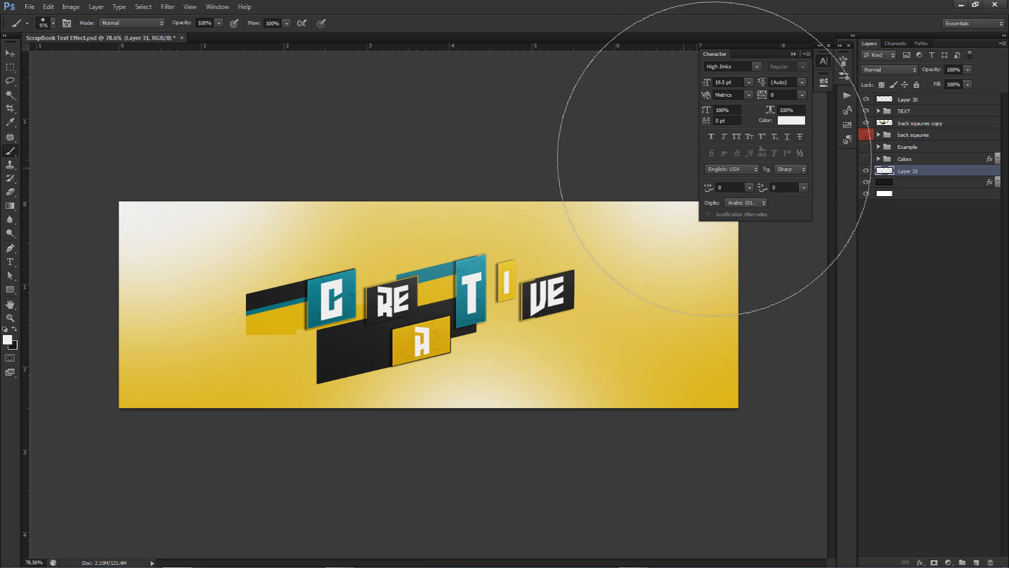
- Set the background highlight layer's blend mode to Overlay and its opacity to 62%
{"action": "left_click", "coordinate": [823, 61]}
{"action": "left_click", "coordinate": [875, 70]}
{"action": "left_click", "coordinate": [872, 207]}
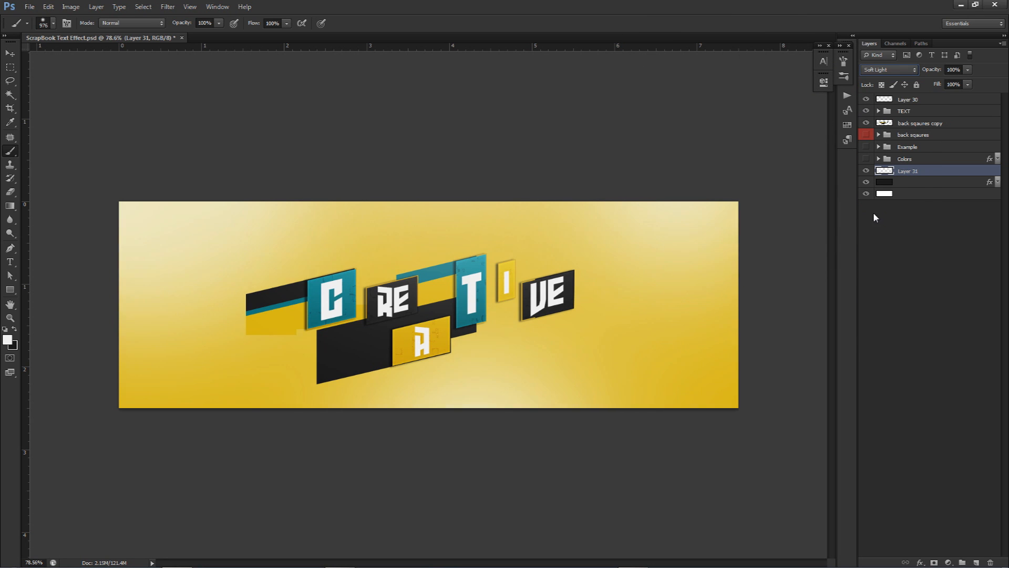
{"action": "left_click", "coordinate": [968, 70]}
{"action": "left_click_drag", "start_coordinate": [963, 80], "coordinate": [948, 80]}
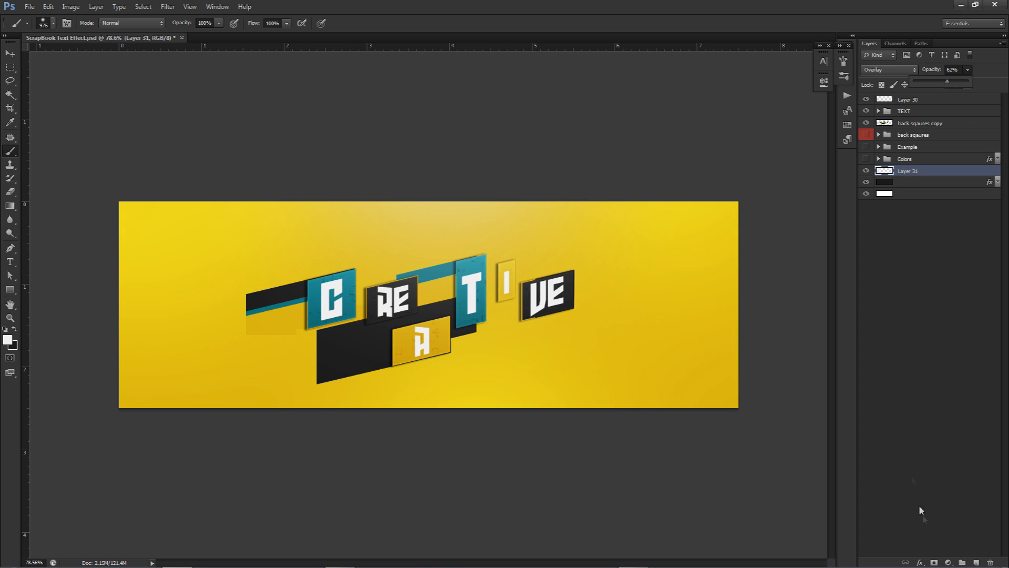
- On a new top layer, paint four soft spots around the lettering with a 317 px brush in teal sampled from the artwork
{"action": "left_click", "coordinate": [921, 104]}
{"action": "left_click", "coordinate": [976, 563]}
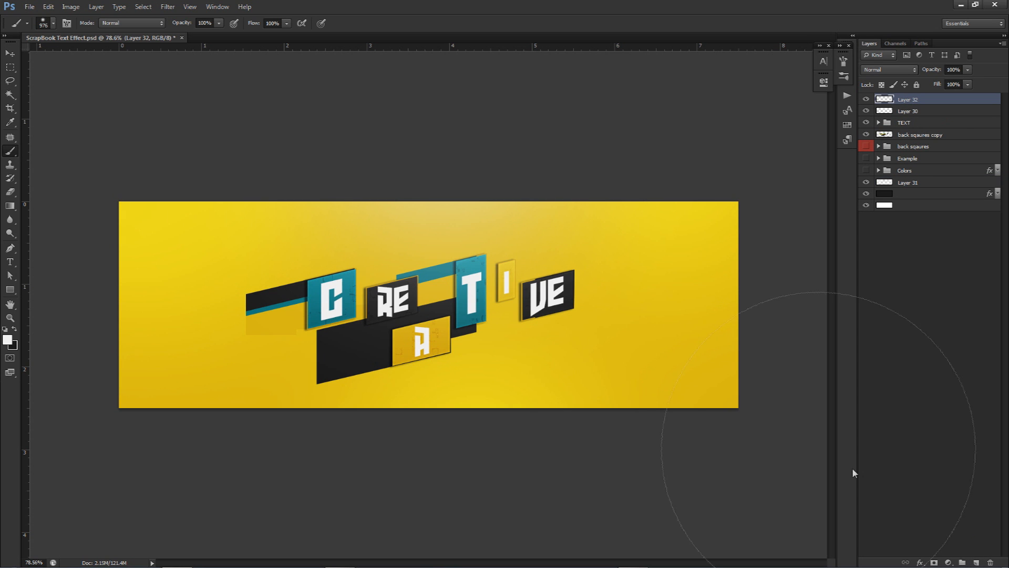
{"action": "left_click_drag", "start_coordinate": [382, 331], "coordinate": [308, 322]}
{"action": "left_click", "coordinate": [441, 273], "text": "alt"}
{"action": "left_click_drag", "start_coordinate": [449, 282], "coordinate": [287, 323]}
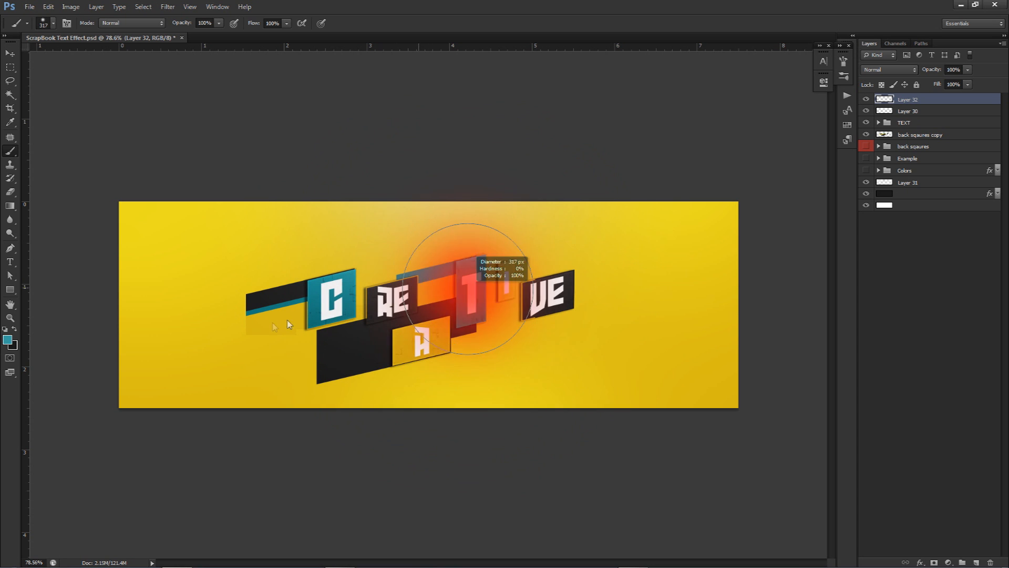
{"action": "left_click", "coordinate": [273, 323]}
{"action": "left_click", "coordinate": [415, 399]}
{"action": "left_click", "coordinate": [413, 231]}
{"action": "left_click", "coordinate": [547, 315]}
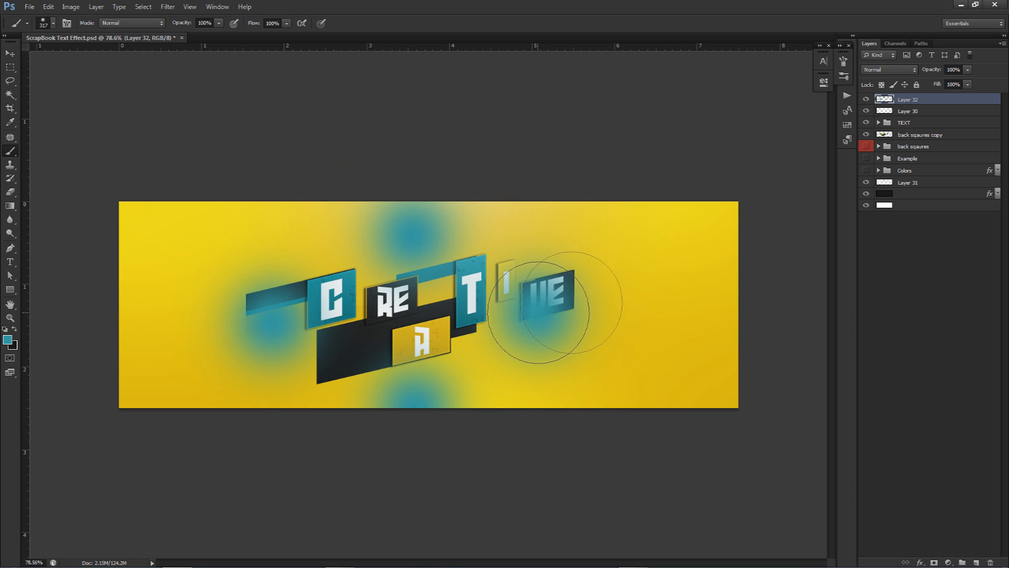
- Try Linear Dodge on the teal spots layer and change its blend mode to Color Dodge
{"action": "left_click", "coordinate": [913, 72]}
{"action": "left_click", "coordinate": [890, 185]}
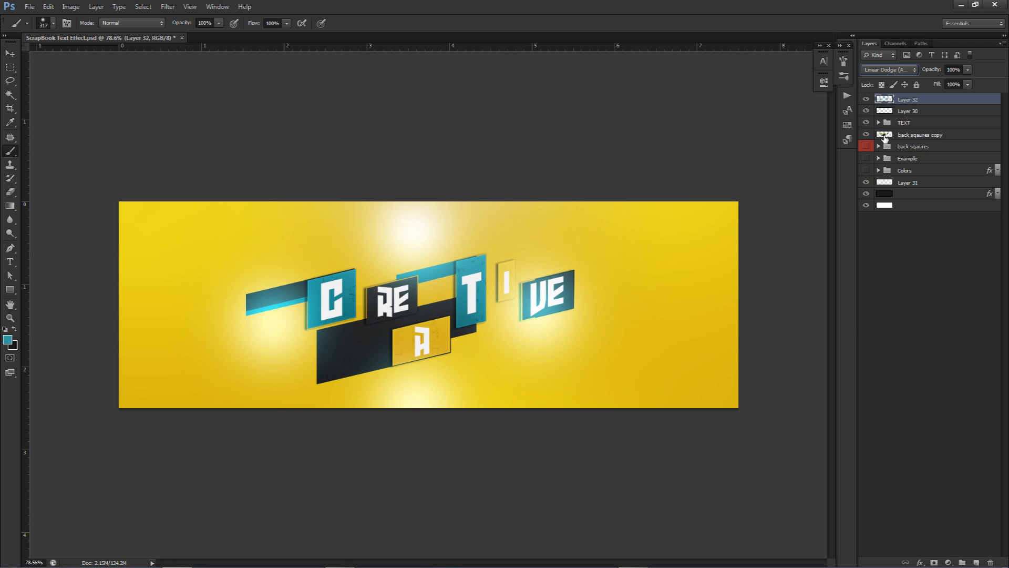
{"action": "scroll", "coordinate": [882, 72], "scroll_direction": "up", "scroll_amount": 1}
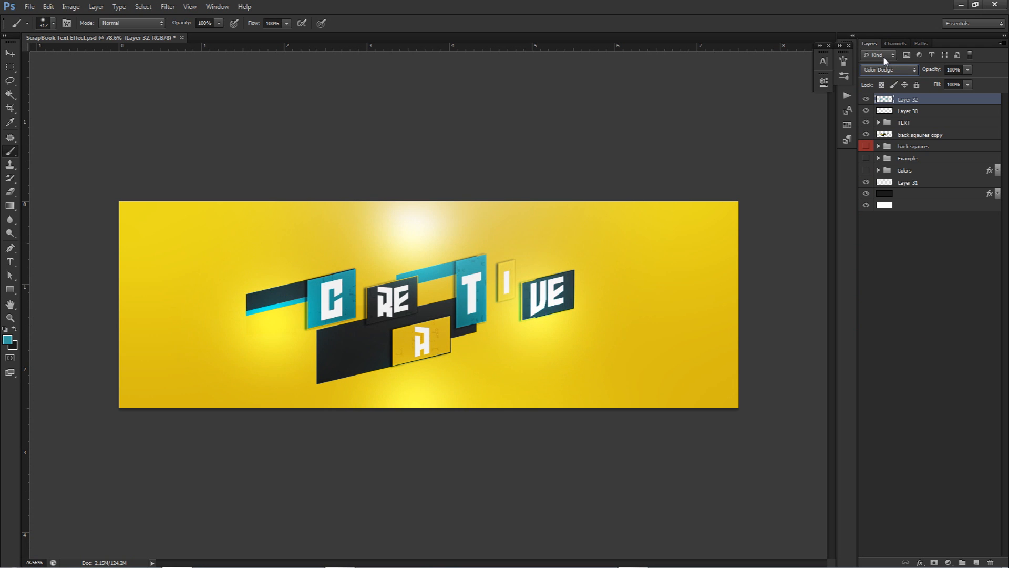
- Try Lighter Color at 40% opacity on the teal spots layer and delete that layer
{"action": "scroll", "coordinate": [884, 61], "scroll_direction": "down", "scroll_amount": 2}
{"action": "left_click", "coordinate": [967, 70]}
{"action": "left_click_drag", "start_coordinate": [969, 81], "coordinate": [936, 83]}
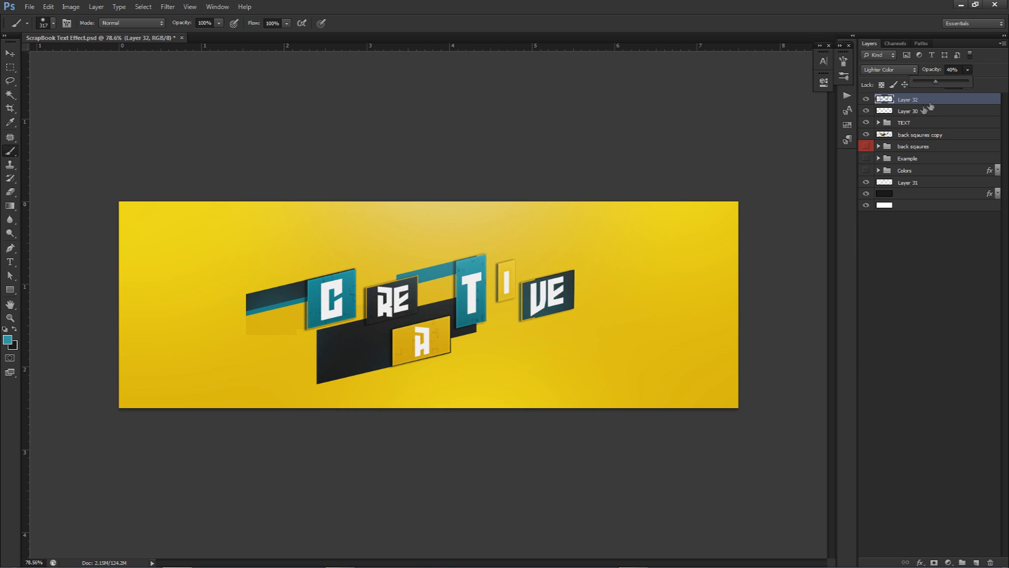
{"action": "key", "text": "Delete"}
{"action": "key", "text": "v"}
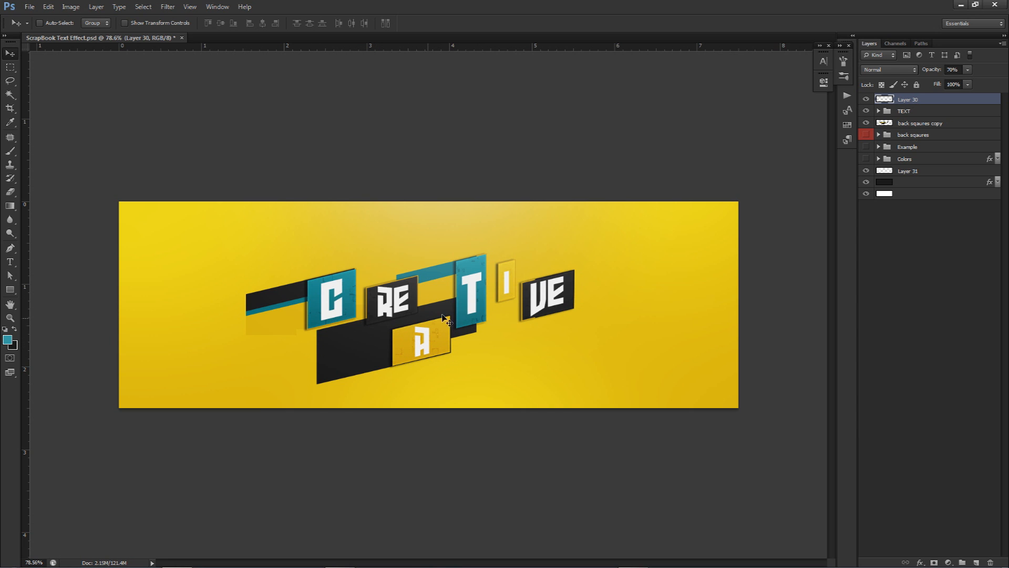
- On the back sqaures copy layer, outline the lower part of the large black strip with the Pen tool and delete the selected area
{"action": "left_click", "coordinate": [899, 125]}
{"action": "key", "text": "p"}
{"action": "left_click", "coordinate": [414, 318]}
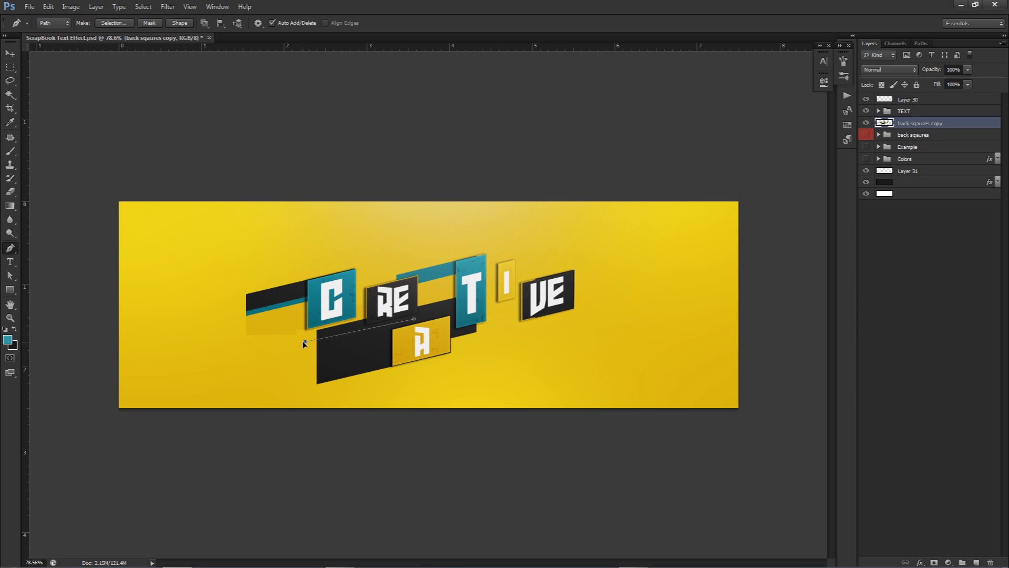
{"action": "left_click", "coordinate": [423, 398]}
{"action": "left_click", "coordinate": [298, 406]}
{"action": "left_click", "coordinate": [305, 346]}
{"action": "right_click", "coordinate": [367, 336]}
{"action": "left_click", "coordinate": [396, 385]}
{"action": "key", "text": "Return"}
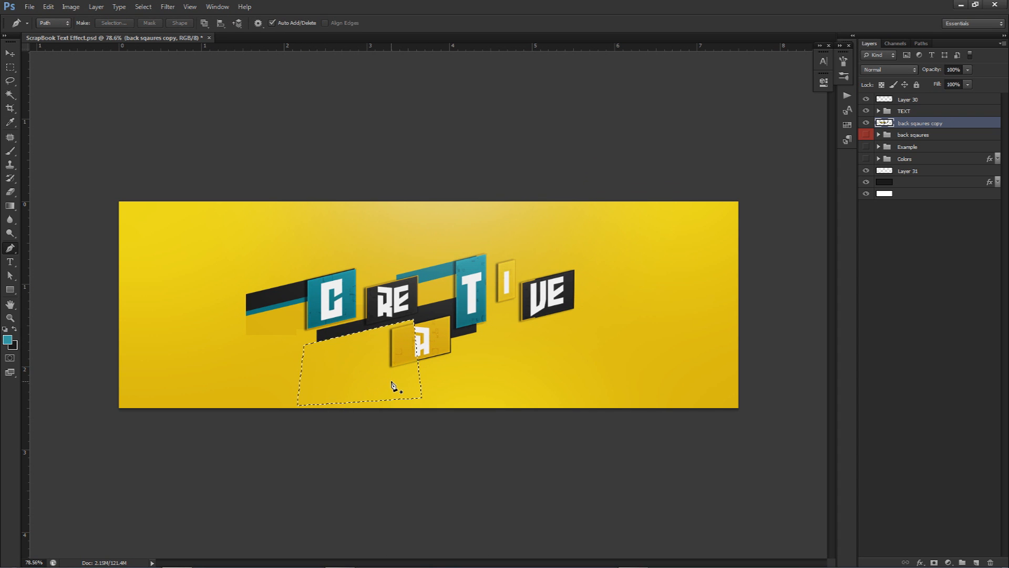
{"action": "key", "text": "ctrl+d"}
- Outline the faint yellow patch beneath the C box's teal strip with the Pen tool and remove the selected area
{"action": "left_click", "coordinate": [230, 323]}
{"action": "left_click", "coordinate": [316, 313]}
{"action": "left_click", "coordinate": [314, 338]}
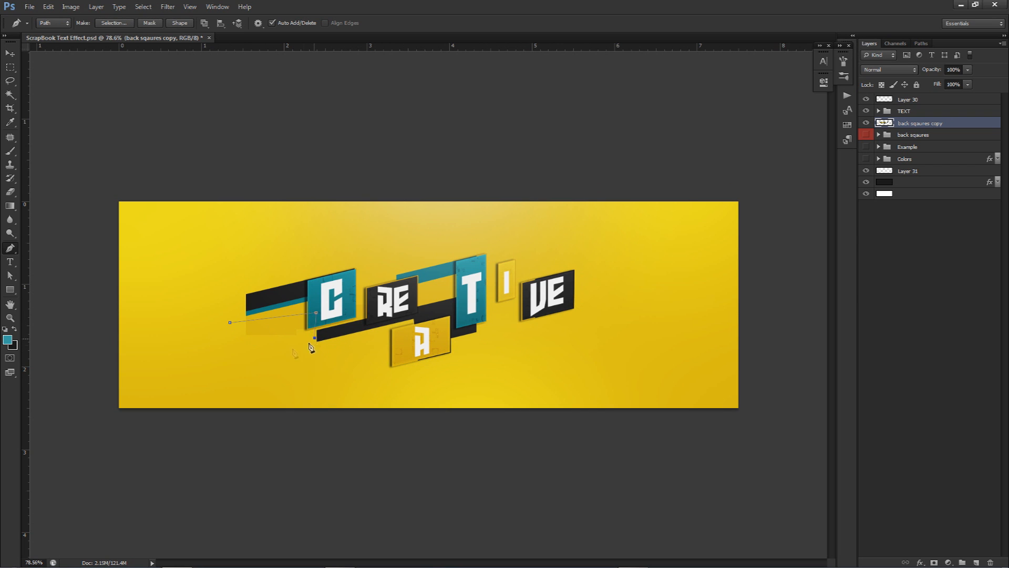
{"action": "left_click", "coordinate": [228, 348]}
{"action": "left_click", "coordinate": [230, 322]}
{"action": "right_click", "coordinate": [269, 323]}
{"action": "left_click", "coordinate": [310, 373]}
{"action": "key", "text": "Return"}
{"action": "key", "text": "v"}
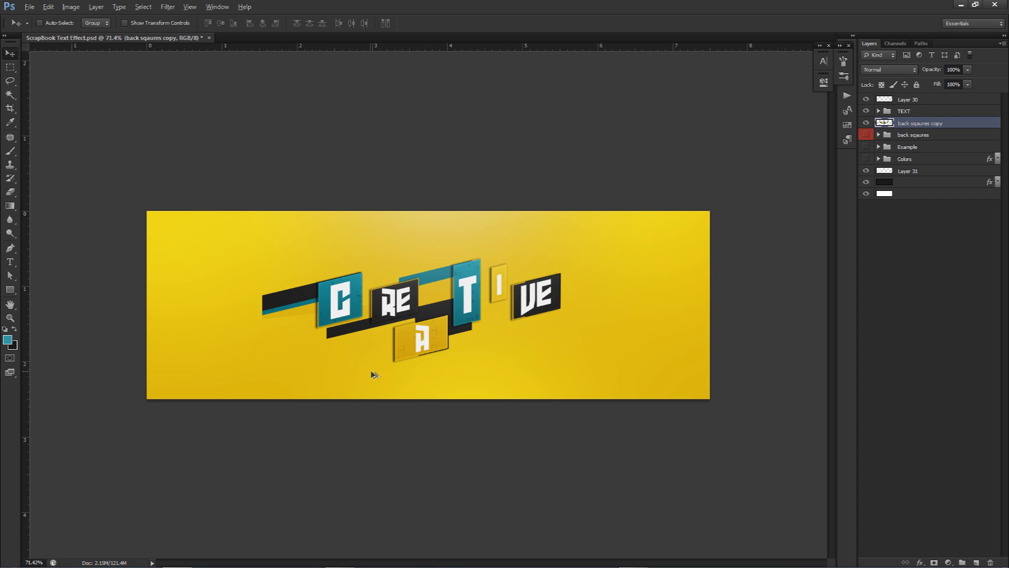
- Move the TEXT group and the back sqaures copy layer together slightly right to center the lettering on the canvas
{"action": "key", "text": "alt"}
{"action": "left_click", "coordinate": [915, 112], "text": "ctrl"}
{"action": "left_click_drag", "start_coordinate": [541, 265], "coordinate": [539, 268]}
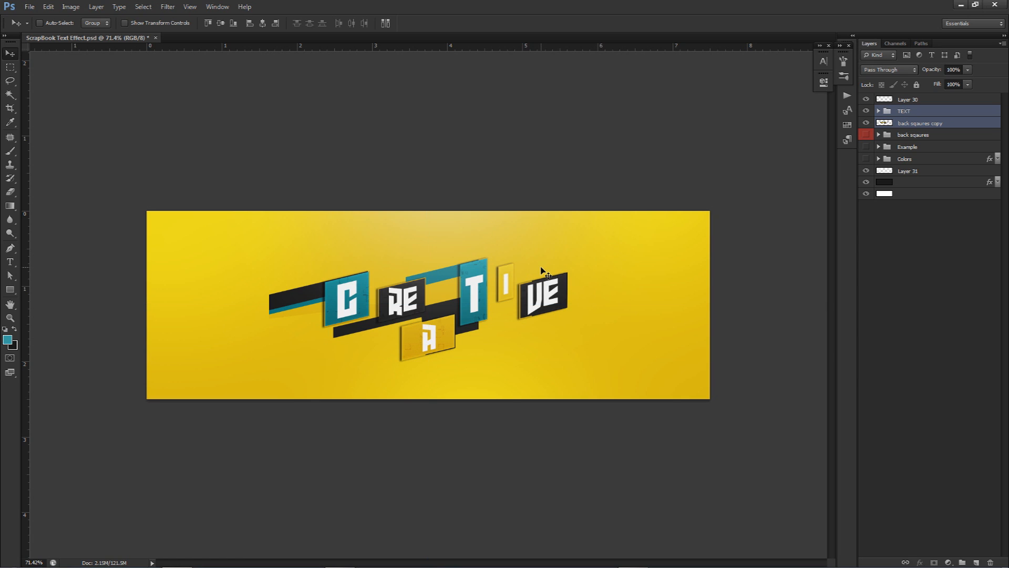